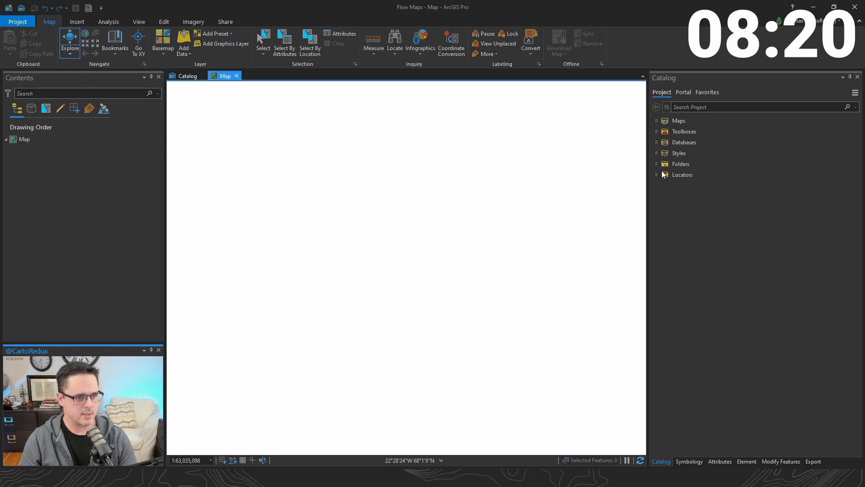
- Add the Migration_Paths and Ranges feature classes from Flow Maps.gdb plus Land and Waterbodies from Moriarty_Hand_Large_Scale.gdb to the current map
click(657, 142)
click(665, 154)
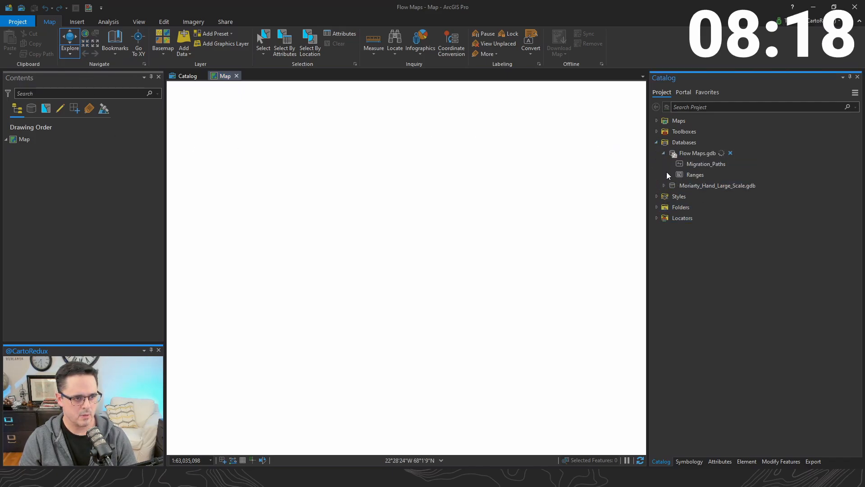
click(665, 184)
click(715, 164)
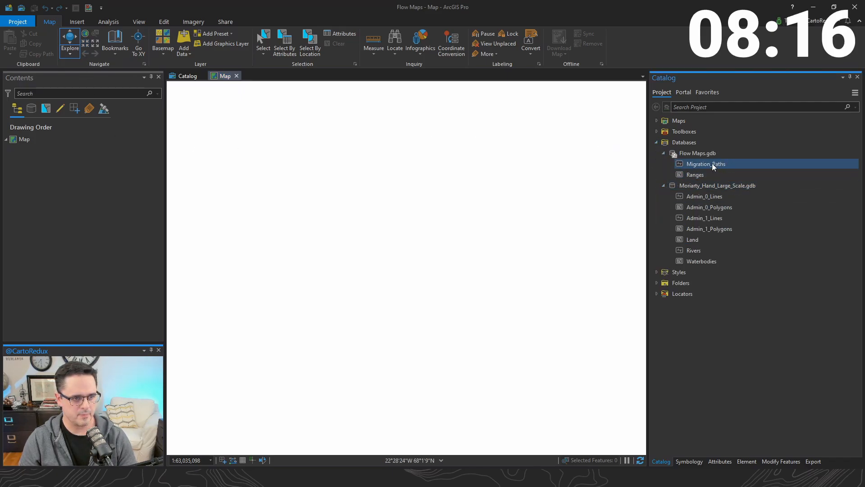
shift+click(700, 175)
ctrl+click(697, 239)
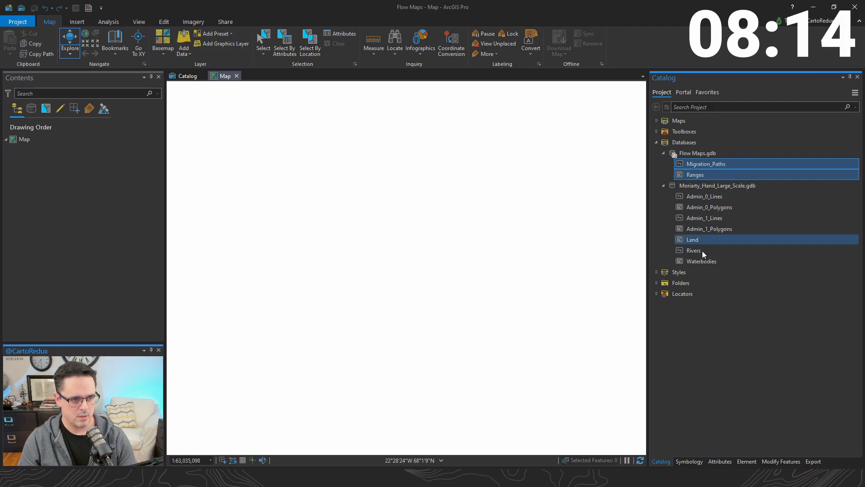
ctrl+click(703, 262)
ctrl+click(702, 195)
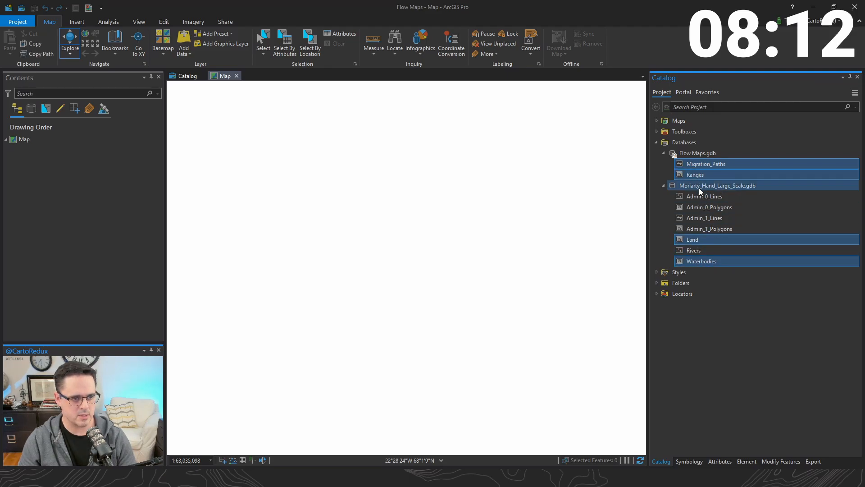
right_click(694, 163)
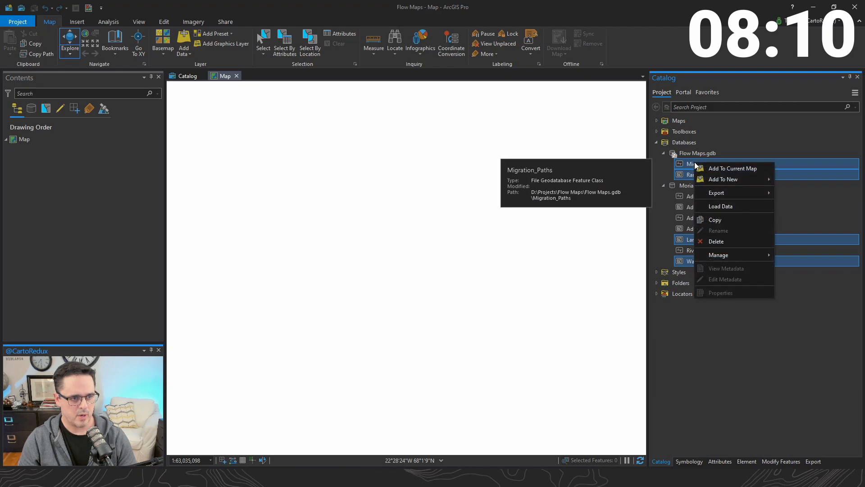
click(726, 168)
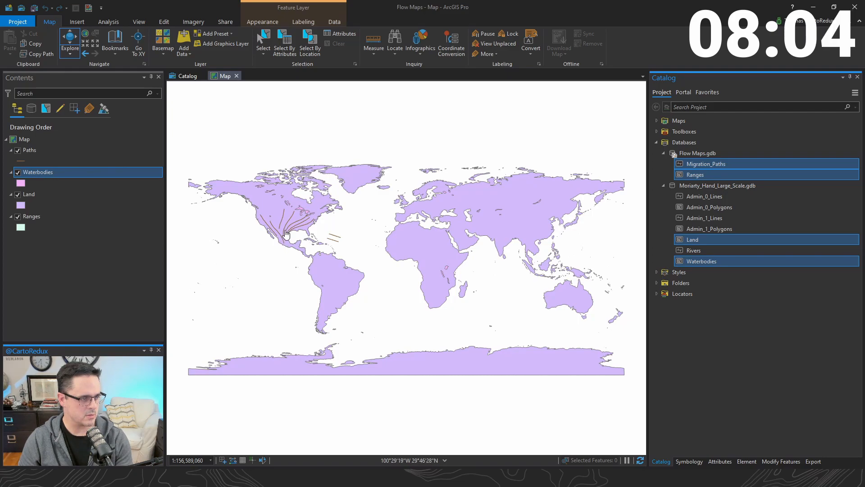
- Give the map a custom projected coordinate system suggested for an extent around the Americas, with the property Equidistant from one point
scroll(286, 233, up, 5)
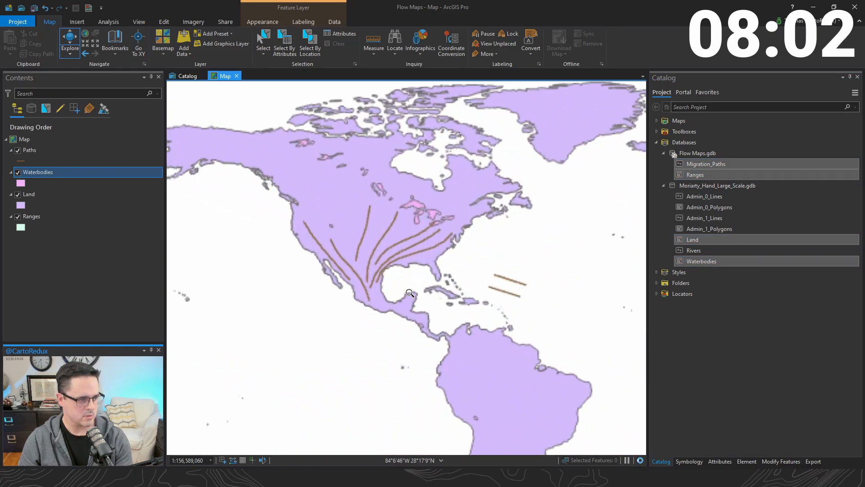
scroll(426, 233, up, 3)
scroll(425, 229, down, 1)
drag(423, 229, 407, 272)
click(34, 140)
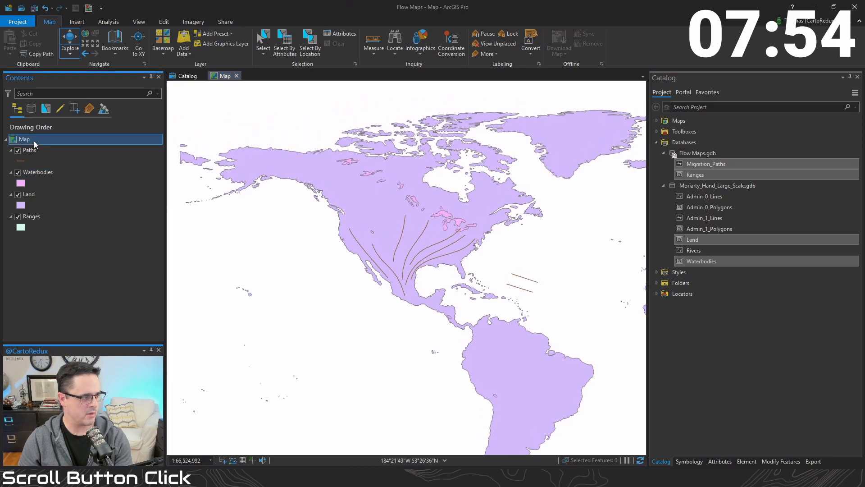
double_click(34, 141)
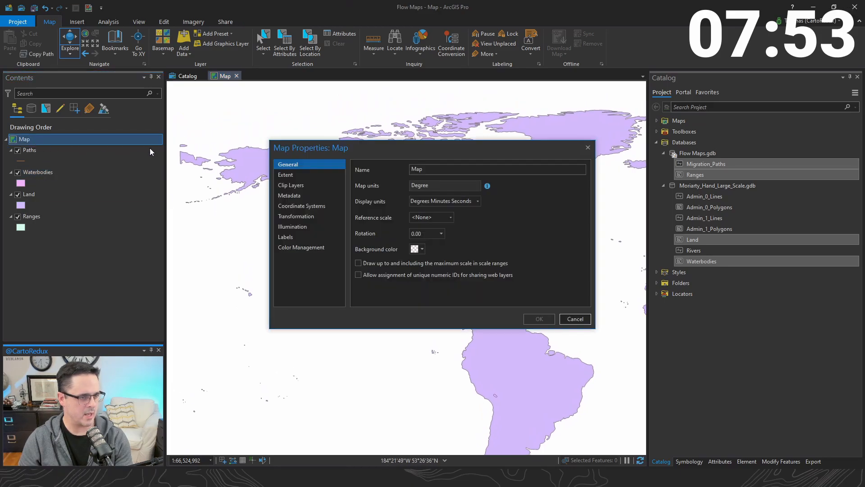
click(306, 205)
click(578, 219)
click(608, 273)
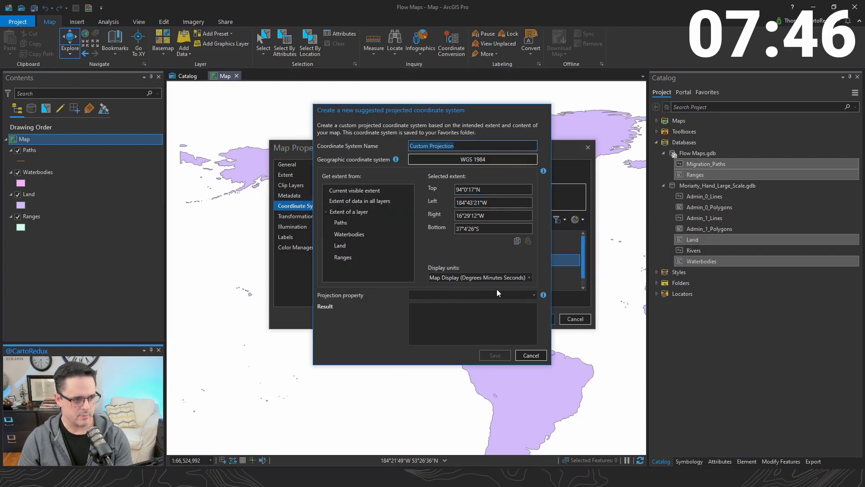
click(532, 295)
click(484, 347)
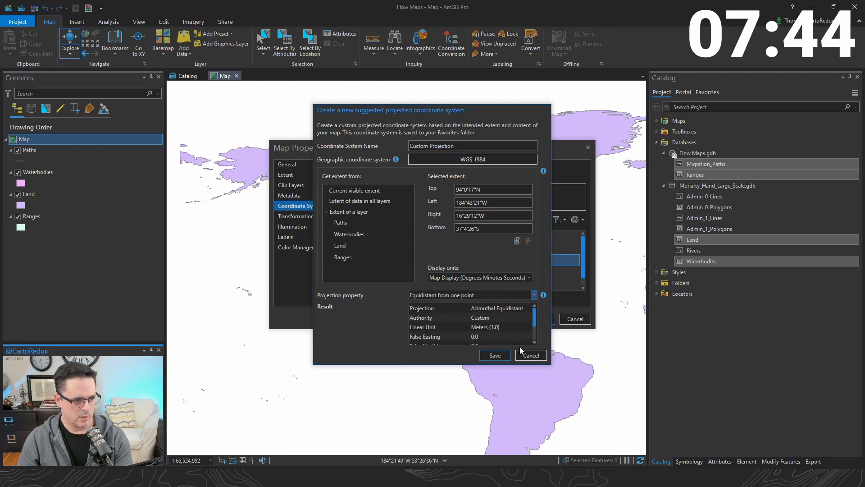
click(495, 355)
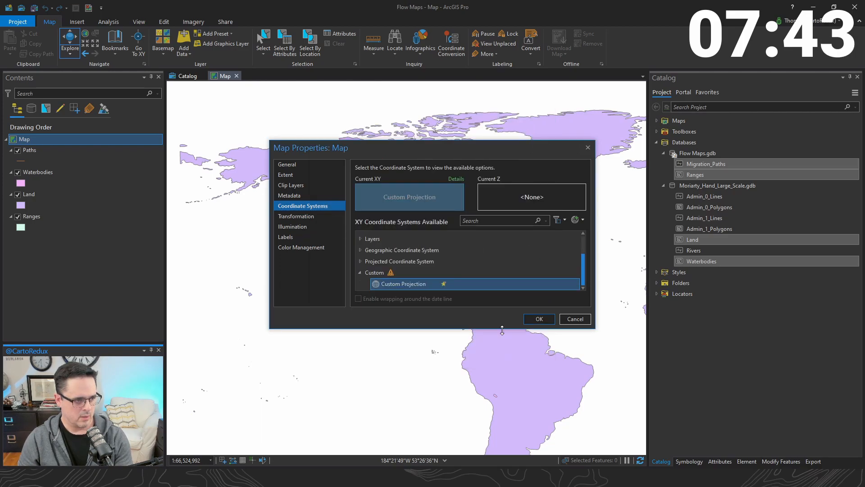
click(537, 321)
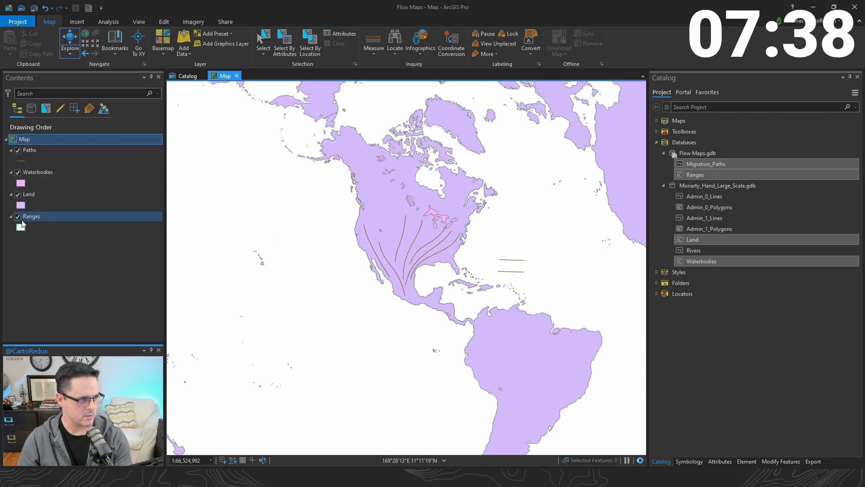
- Move the Ranges layer above Land in the drawing order and apply the Flow Maps style's Land symbol to the Land layer
drag(29, 215, 37, 168)
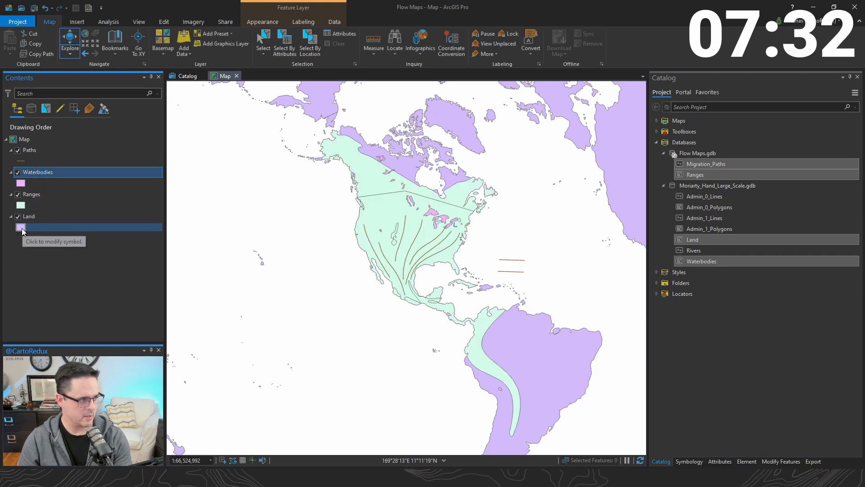
double_click(22, 220)
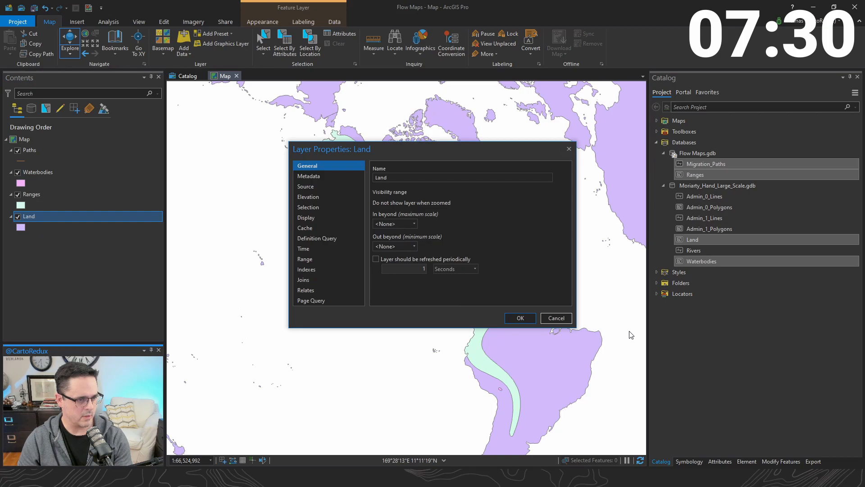
click(557, 318)
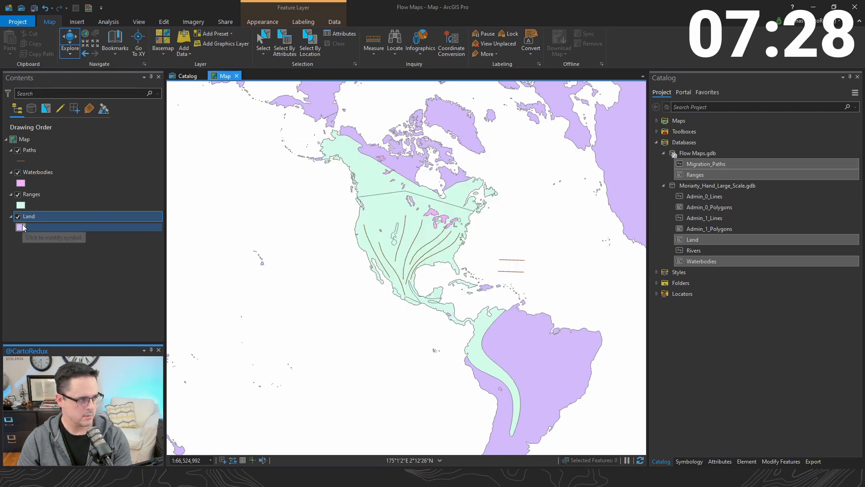
click(22, 226)
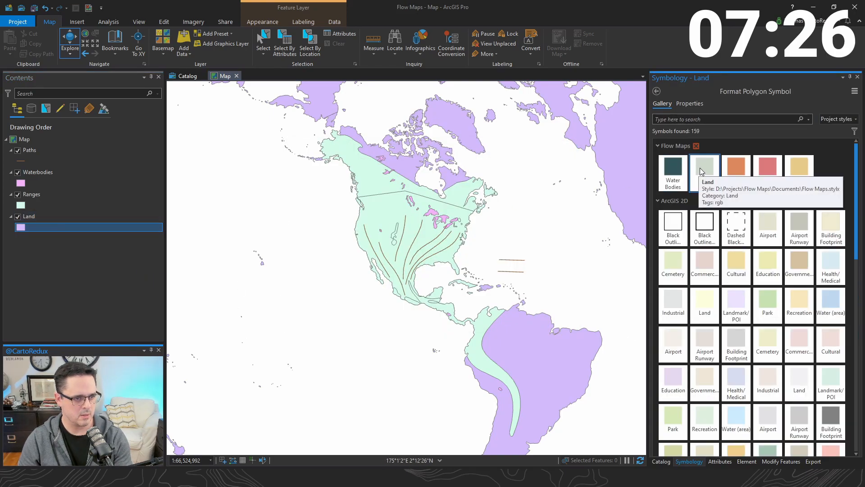
click(699, 168)
- Apply the Water Bodies symbol from the Flow Maps style to the Waterbodies layer
click(21, 205)
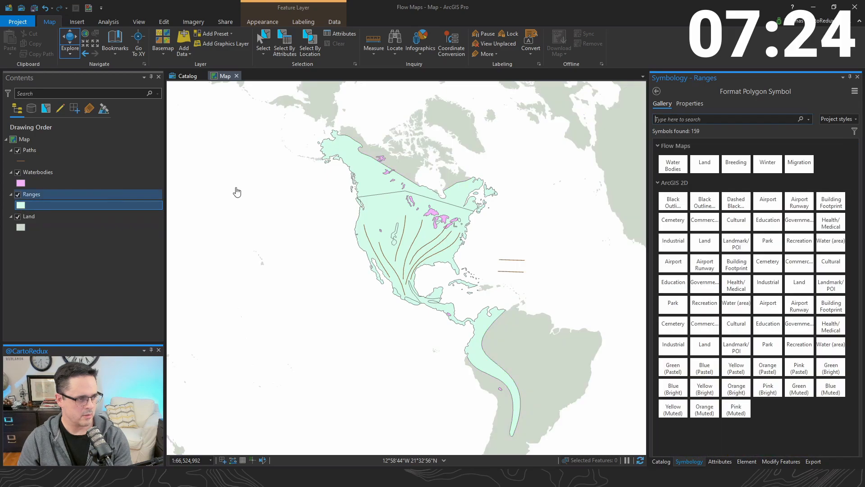
click(52, 180)
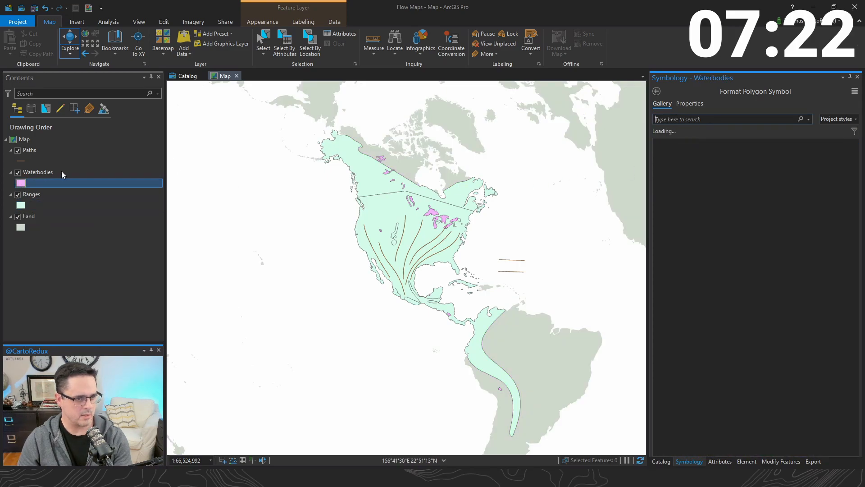
click(674, 172)
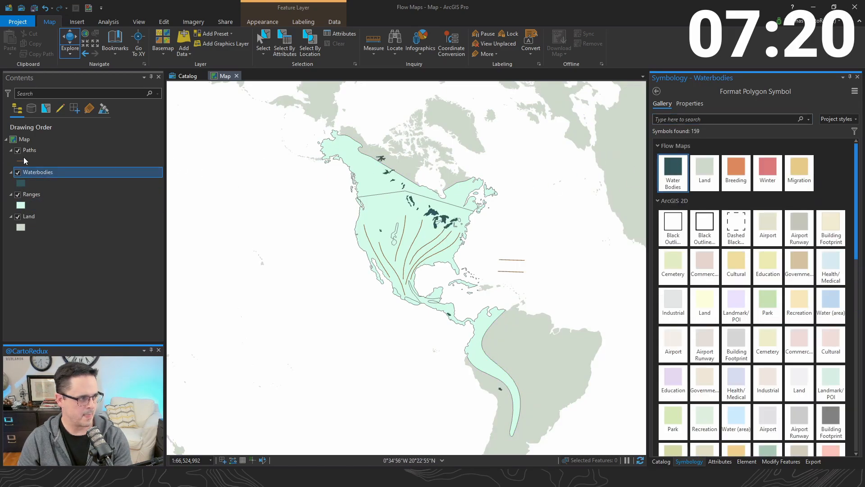
- Symbolize the Ranges layer by unique values of the Type field, add all values, and hide the all other values class
click(32, 195)
click(698, 125)
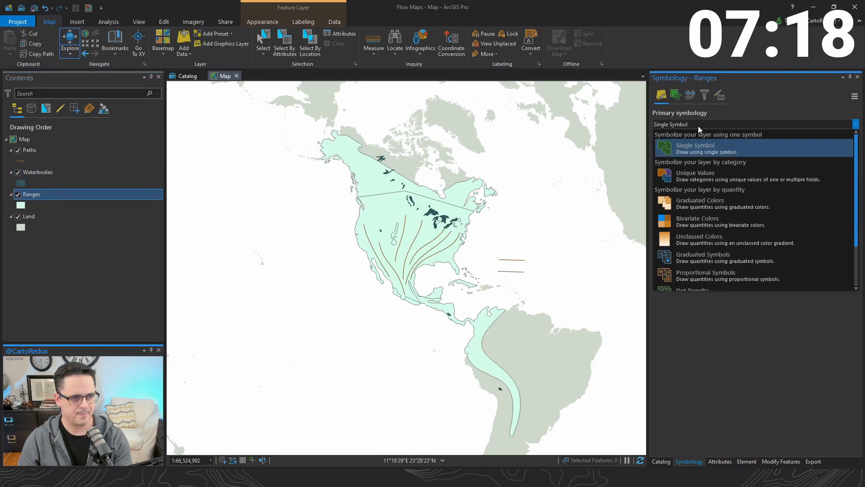
click(700, 174)
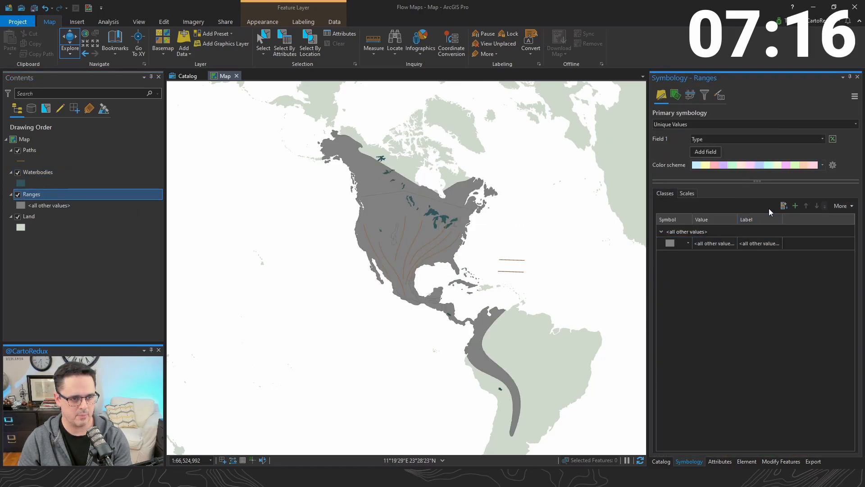
click(784, 206)
click(841, 205)
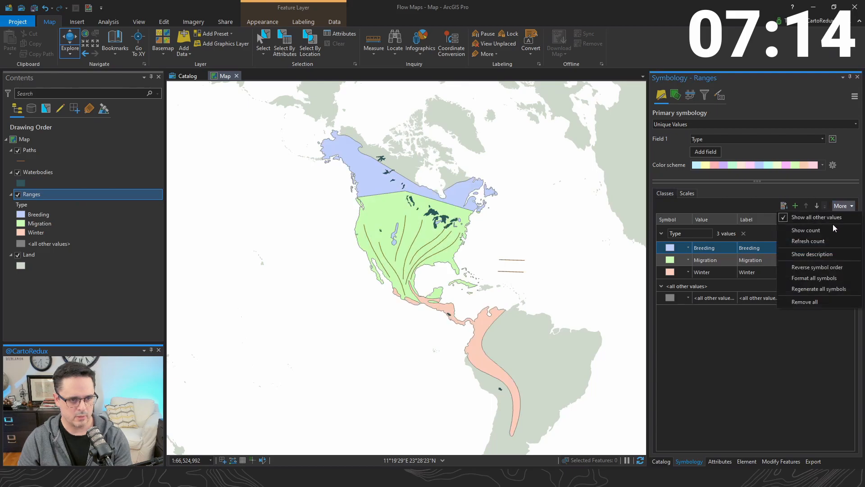
click(830, 218)
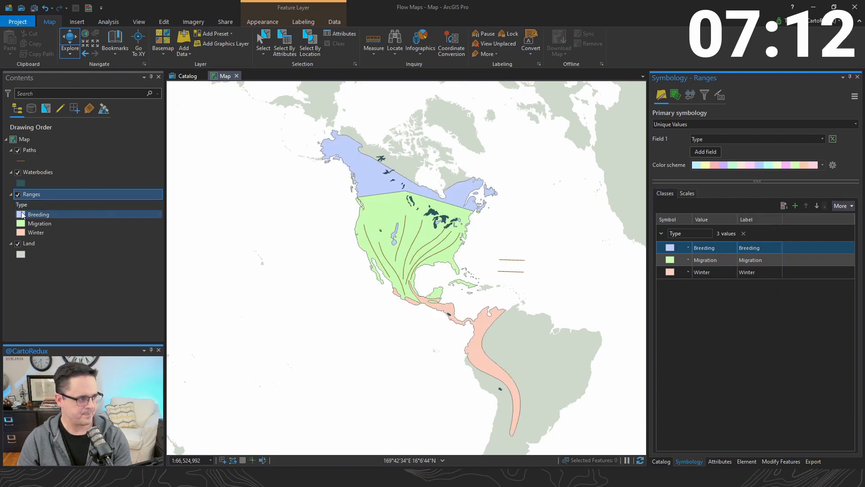
- Apply the matching Flow Maps style symbols to the Breeding, Migration and Winter classes of the Ranges layer
click(22, 214)
click(739, 172)
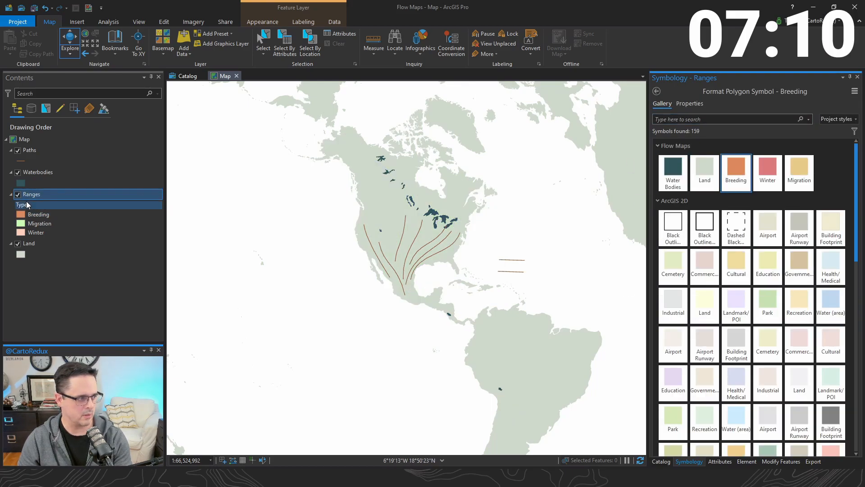
click(21, 223)
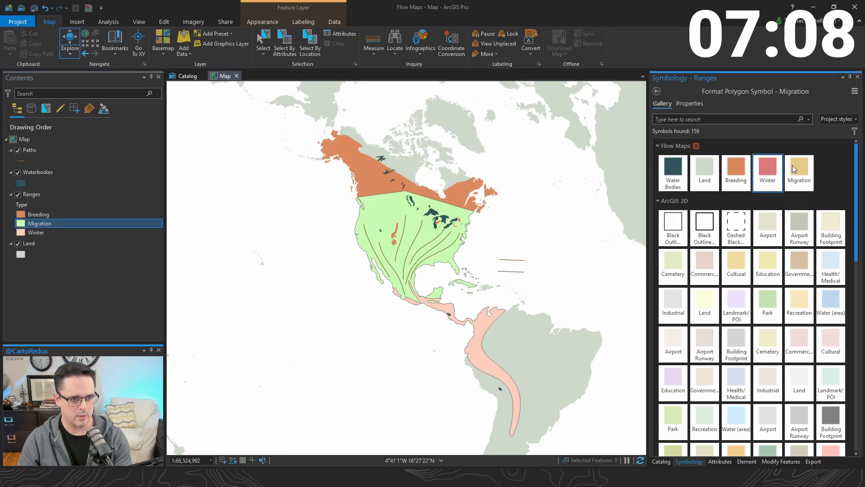
click(799, 171)
click(20, 232)
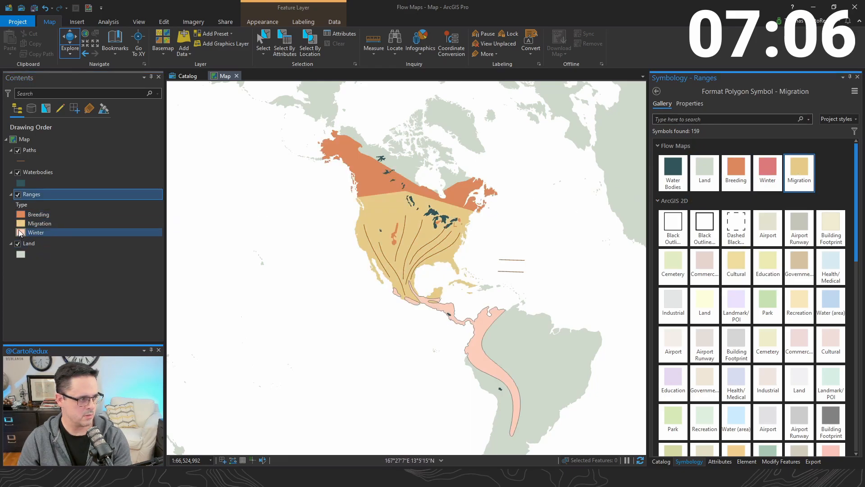
click(757, 166)
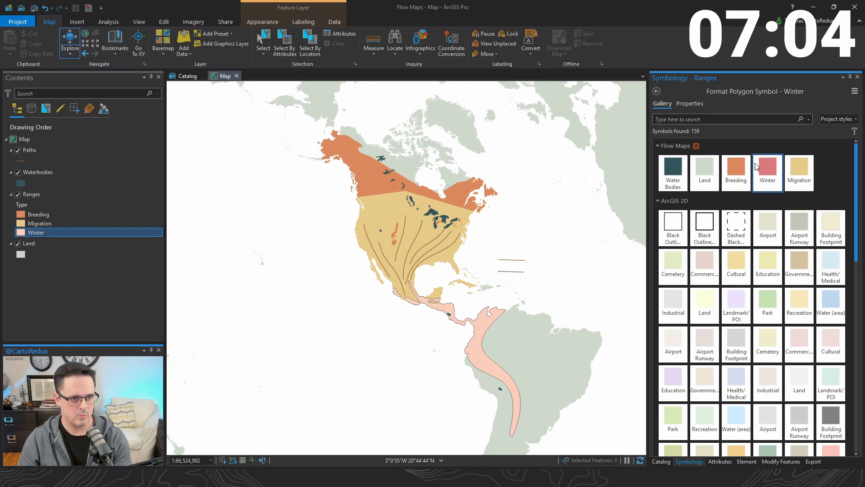
- Enable symbol layer drawing for the Ranges layer and place Winter above Migration in its drawing order
click(657, 92)
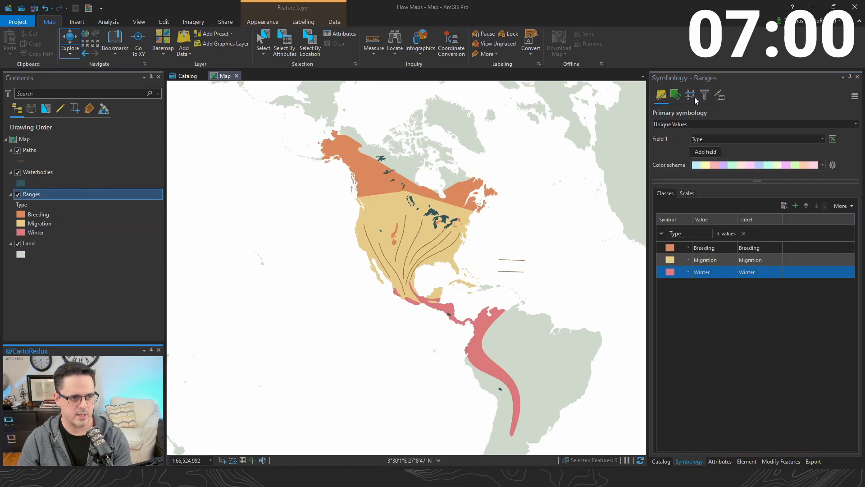
click(690, 95)
click(728, 125)
drag(699, 191, 699, 178)
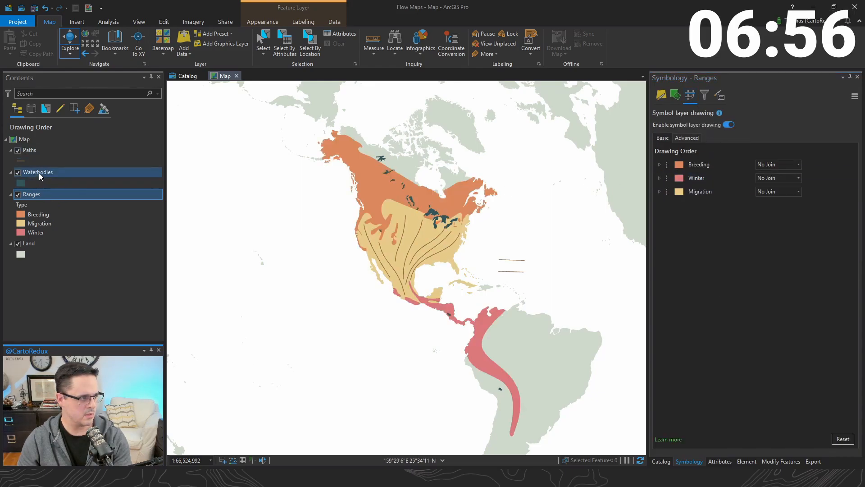
- Symbolize the Paths layer by unique values of the Direction field and hide the all other values class
click(37, 173)
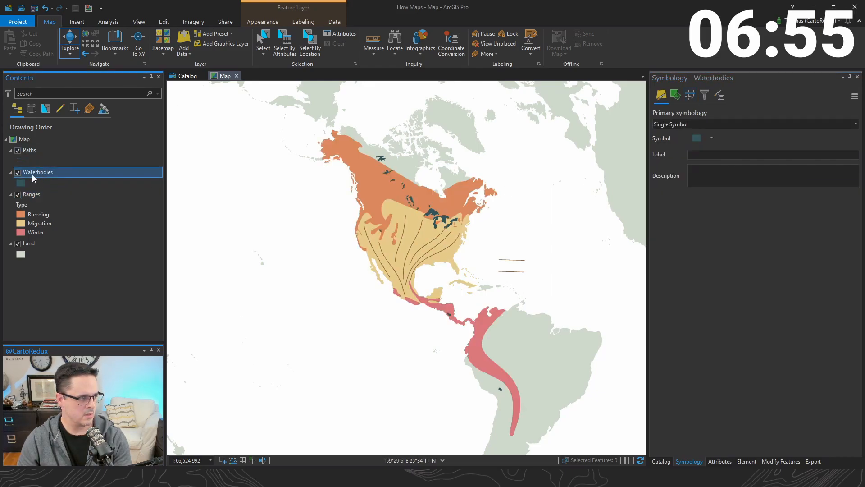
click(30, 150)
click(697, 126)
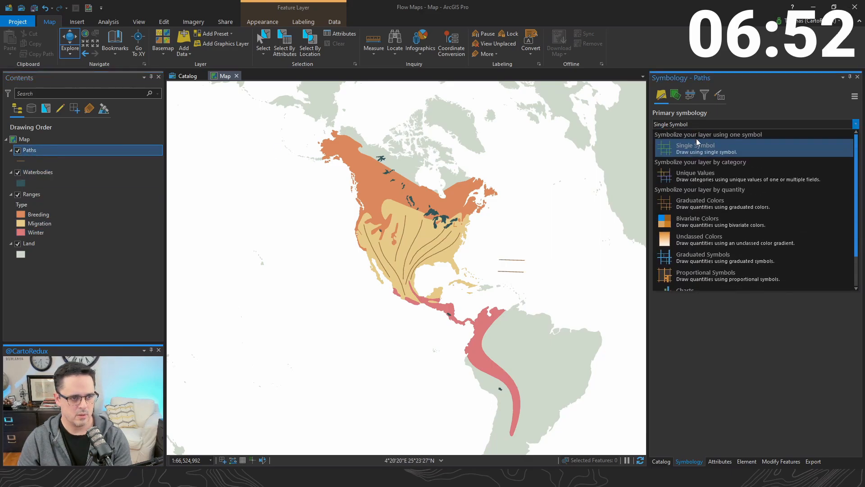
click(698, 177)
click(756, 139)
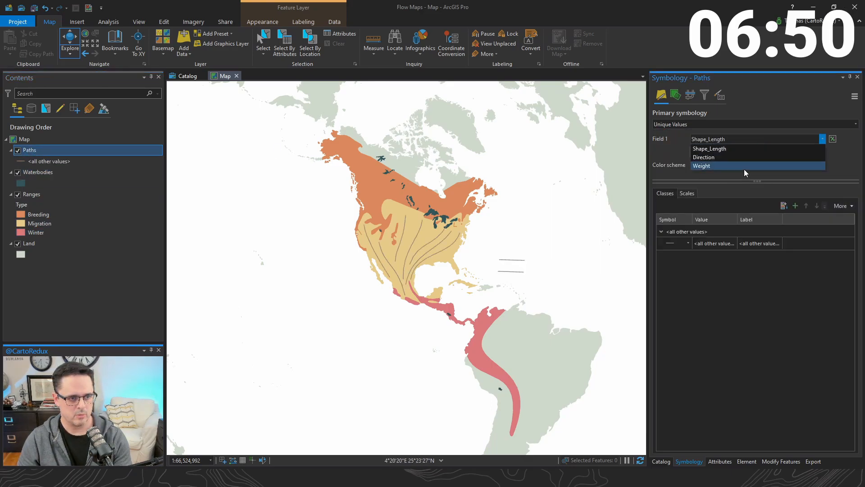
click(745, 158)
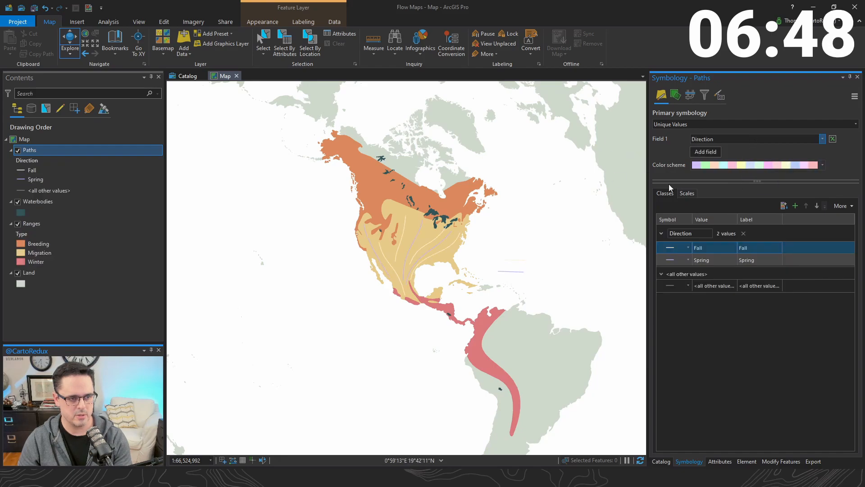
click(839, 207)
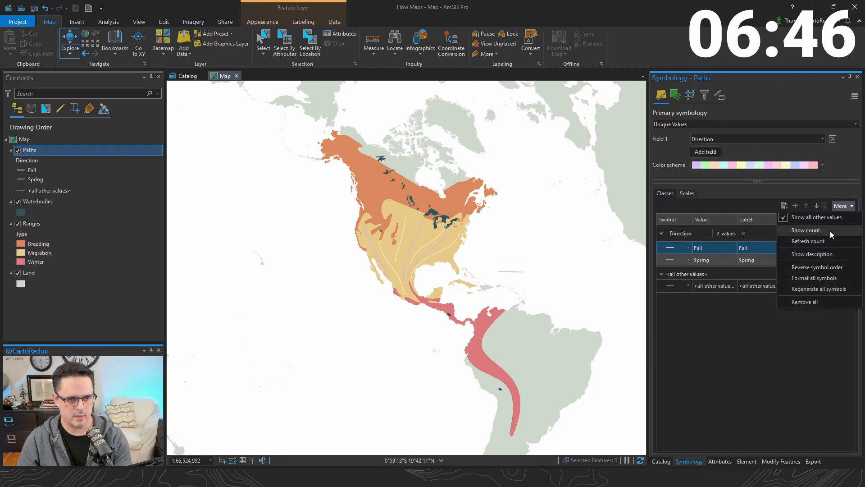
click(829, 222)
- Apply the Fall Migration and Spring Migration symbols from the Flow Maps style to the Fall and Spring classes of the Paths layer
click(670, 247)
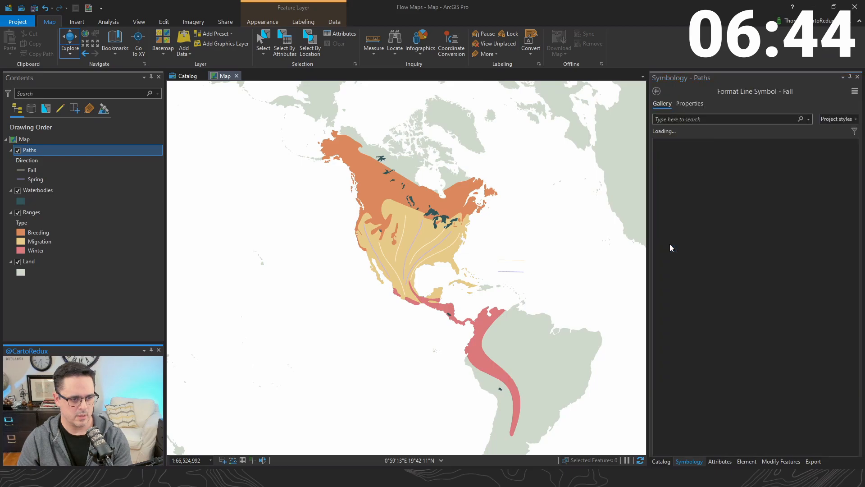
click(673, 170)
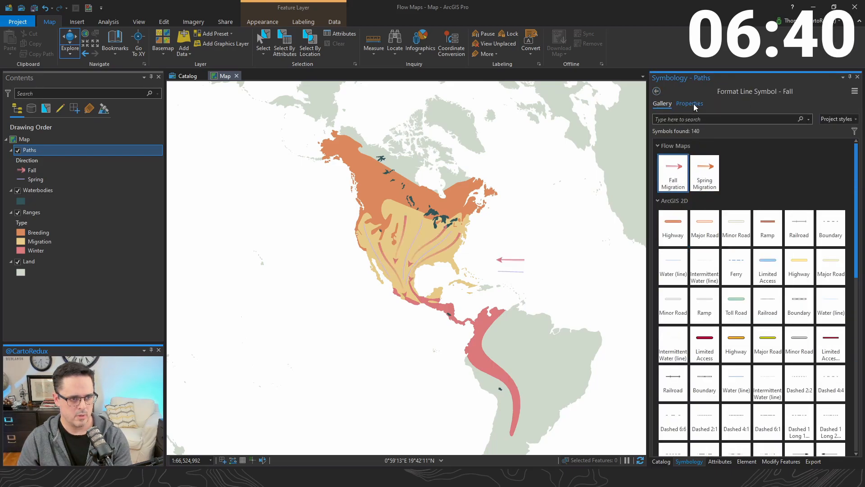
click(658, 93)
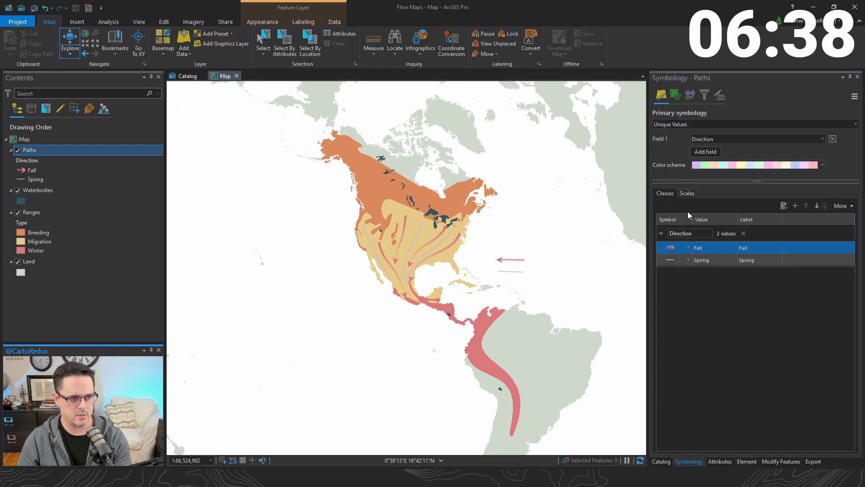
click(672, 260)
click(672, 260)
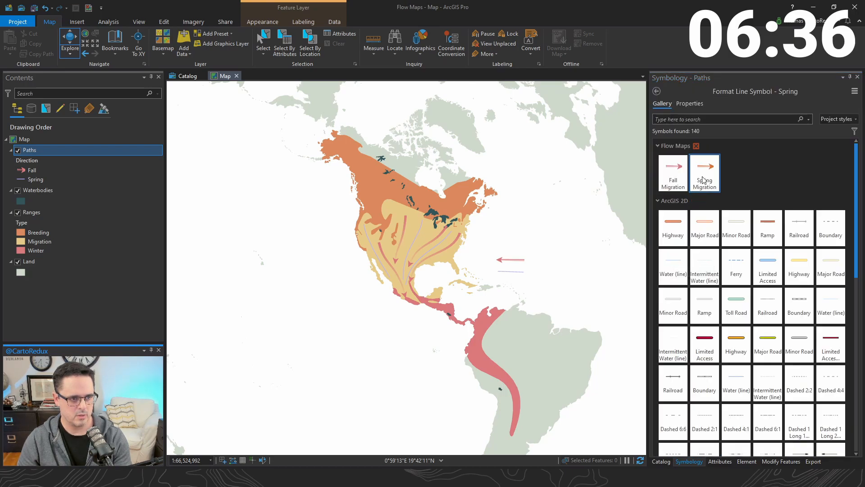
click(705, 172)
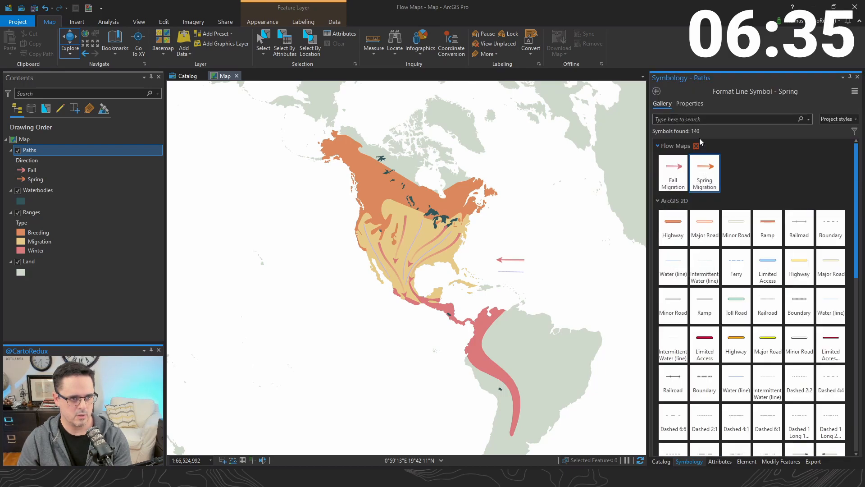
click(658, 92)
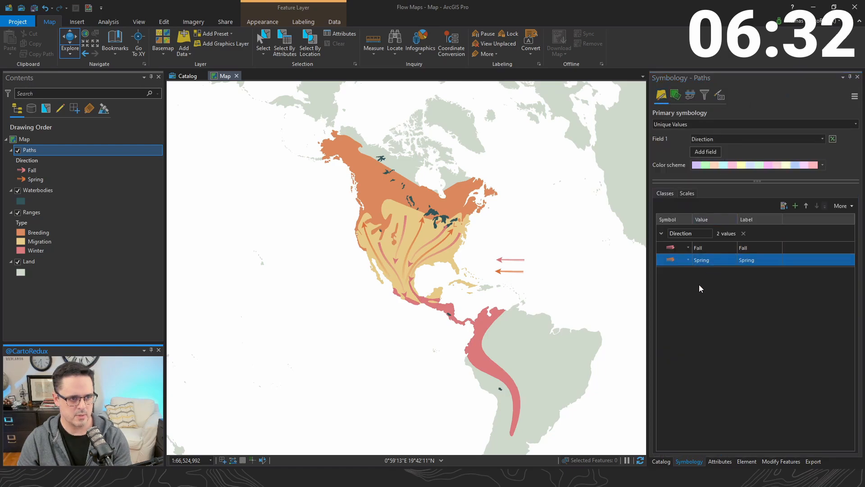
- Allow symbol property connections for the Paths layer and return to its primary symbology
click(676, 94)
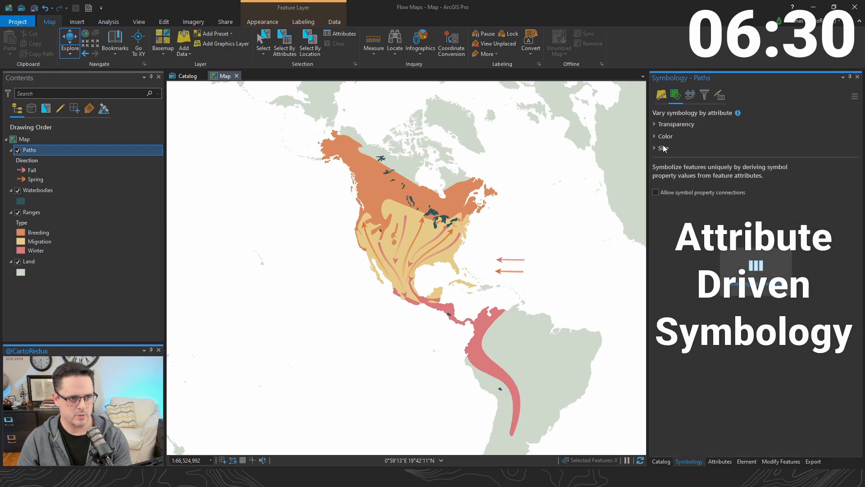
click(655, 193)
click(662, 96)
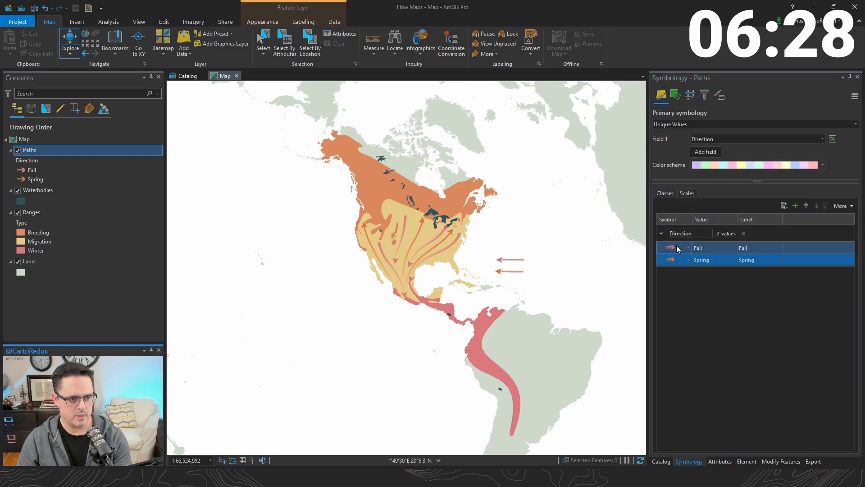
- Map the From width of the Fall symbol's tapered gradient fill to the Arcade expression imported from weight.lxp
click(710, 248)
click(710, 247)
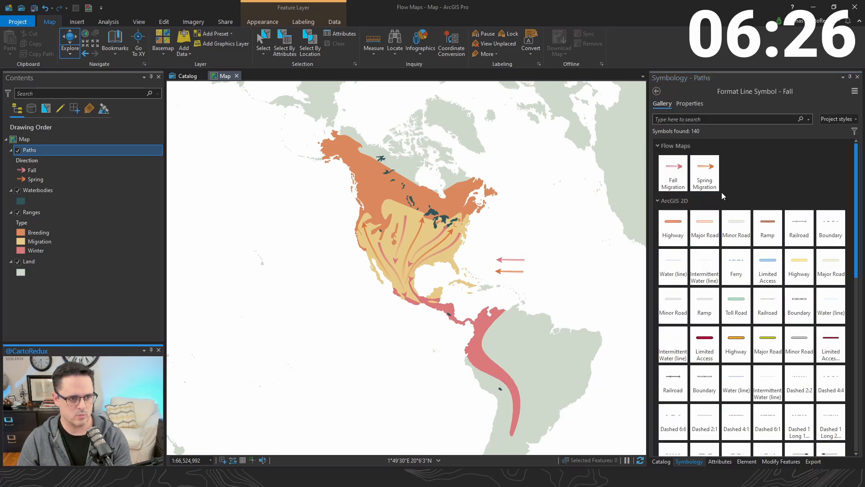
click(691, 104)
click(675, 120)
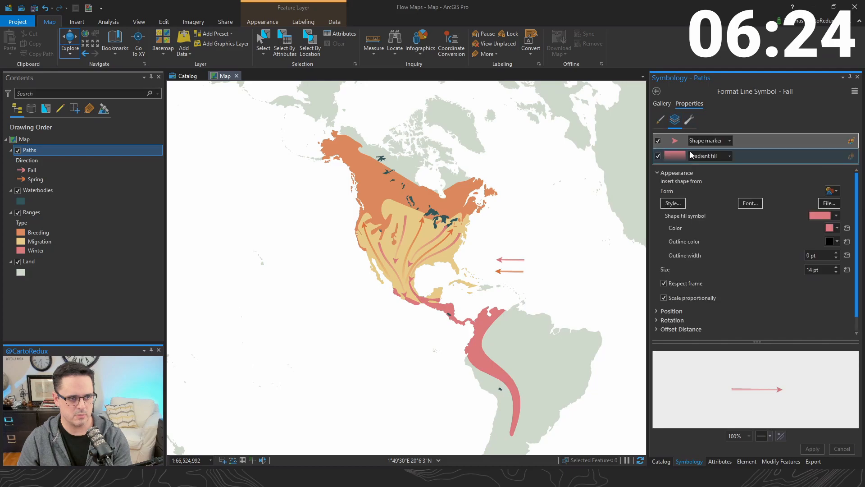
scroll(804, 283, down, 1)
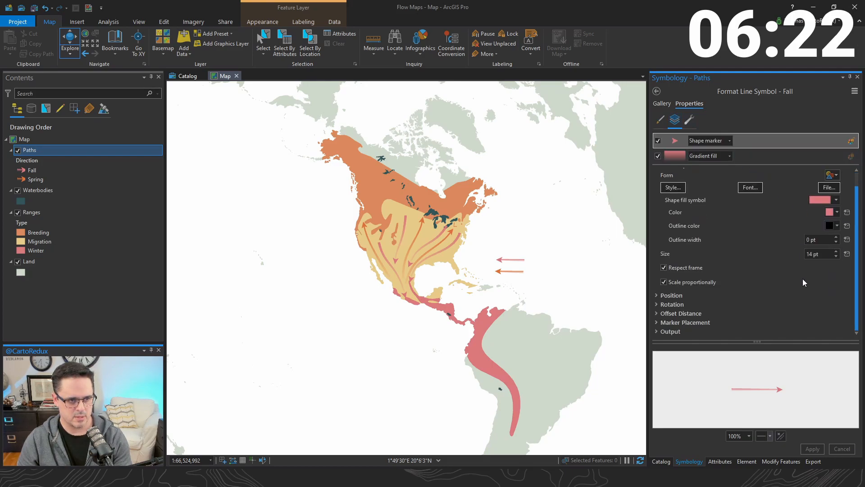
click(746, 155)
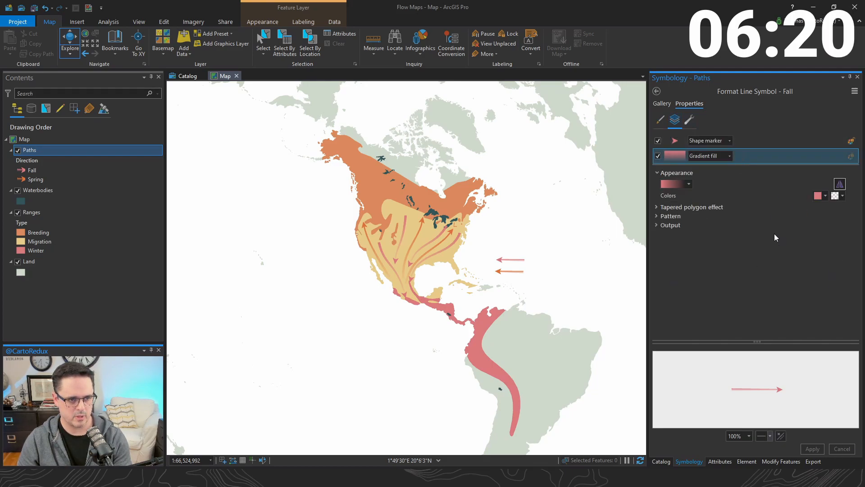
click(677, 208)
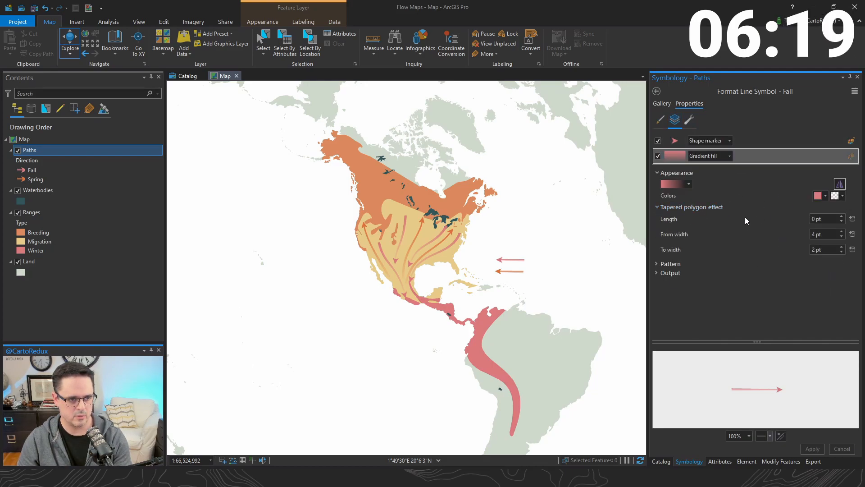
click(852, 234)
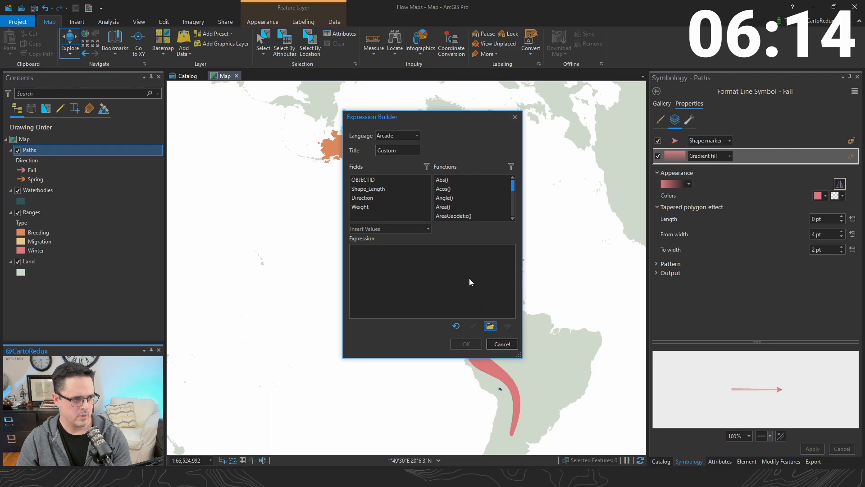
click(490, 325)
click(364, 247)
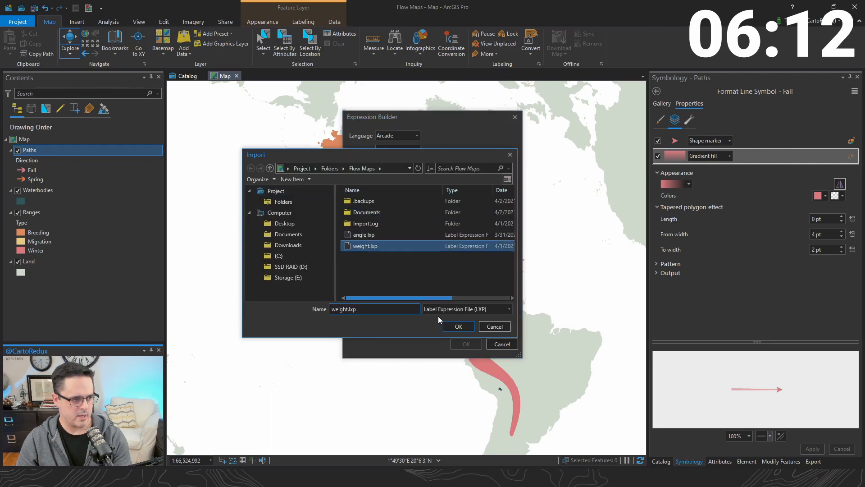
click(459, 326)
click(467, 343)
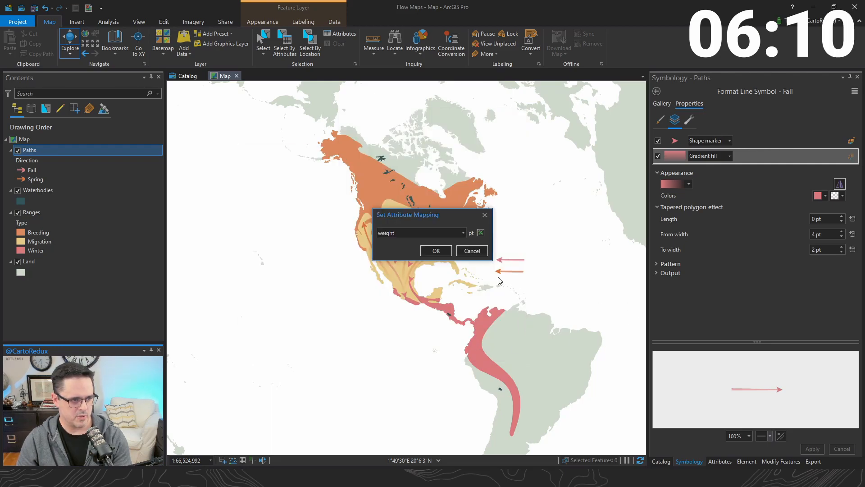
click(436, 251)
- Map the Fall gradient fill's pattern angle to the expression imported from angle.lxp and apply the symbol changes
click(663, 264)
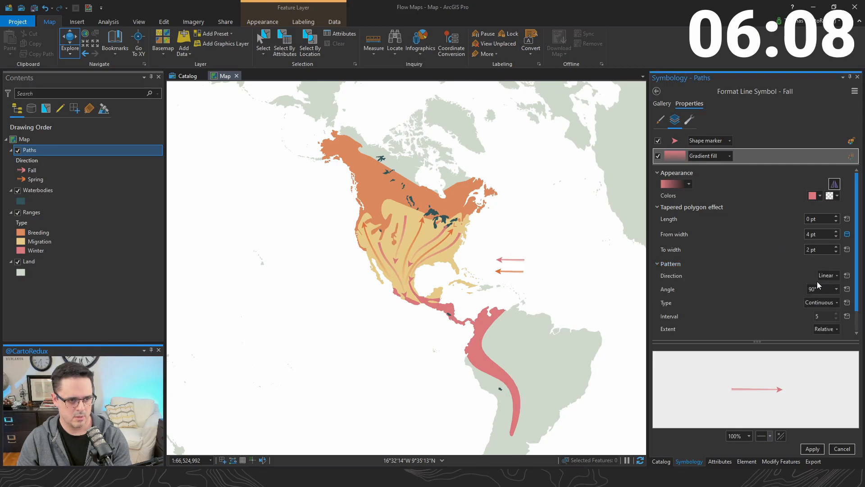
scroll(790, 284, down, 1)
click(847, 266)
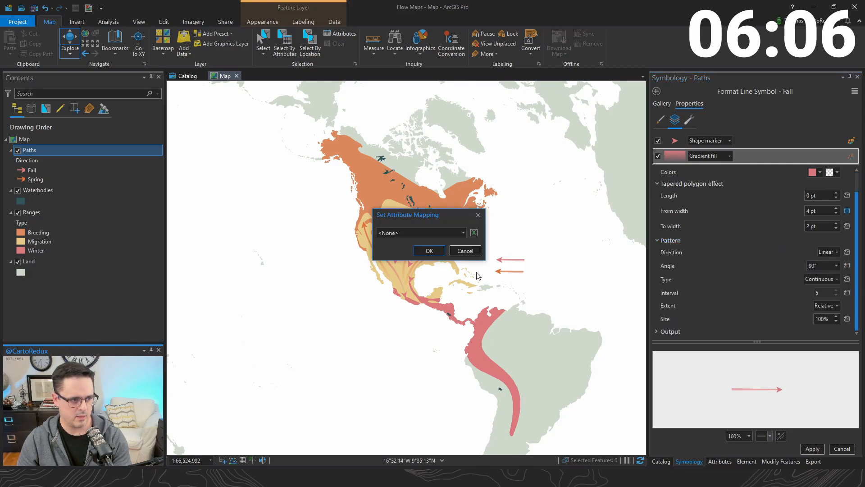
click(474, 233)
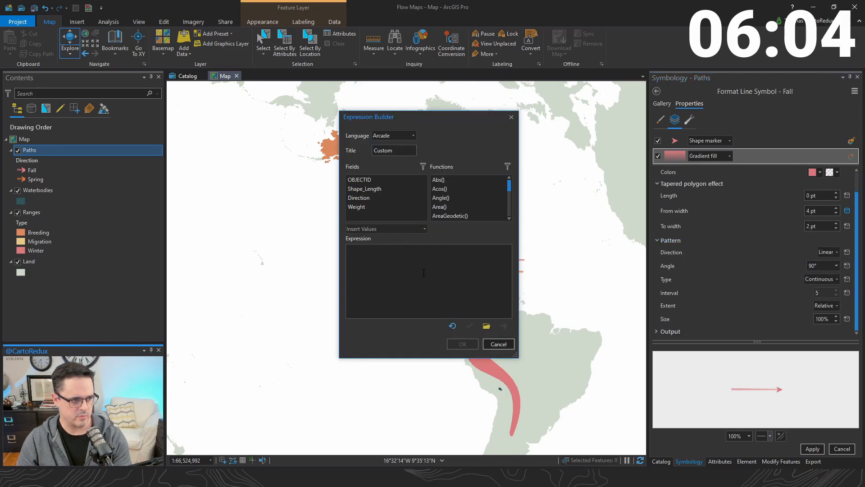
click(486, 325)
click(370, 237)
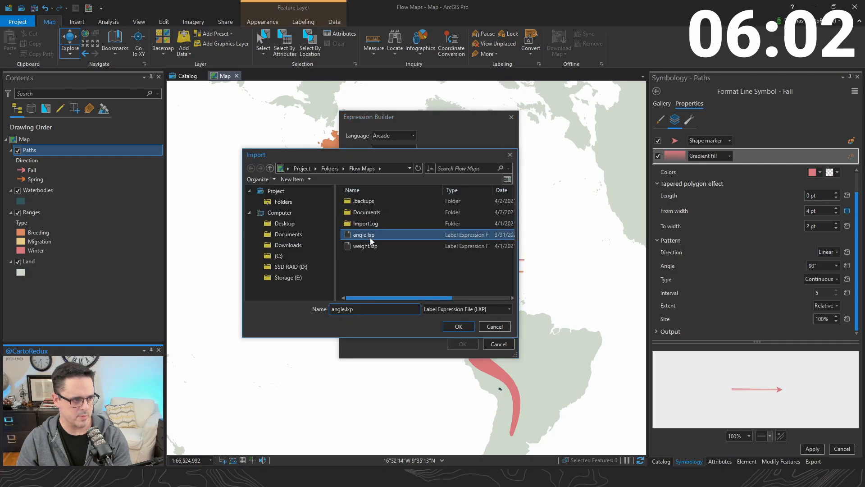
click(458, 327)
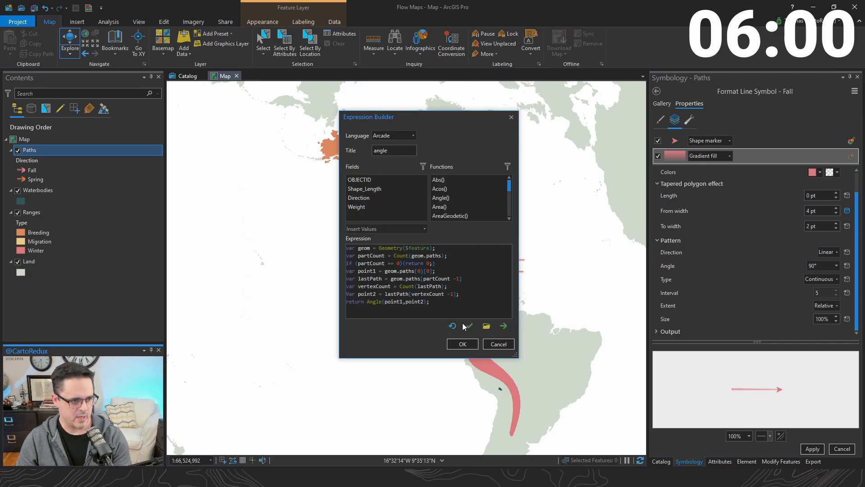
click(468, 345)
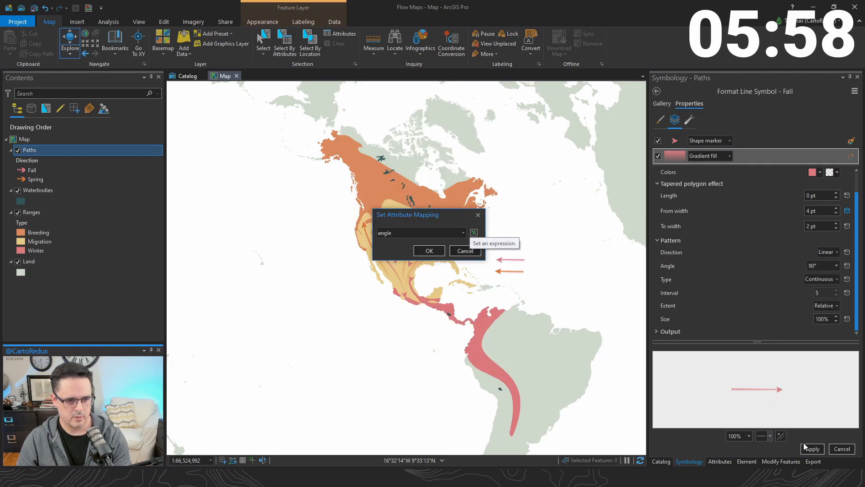
click(429, 251)
click(806, 450)
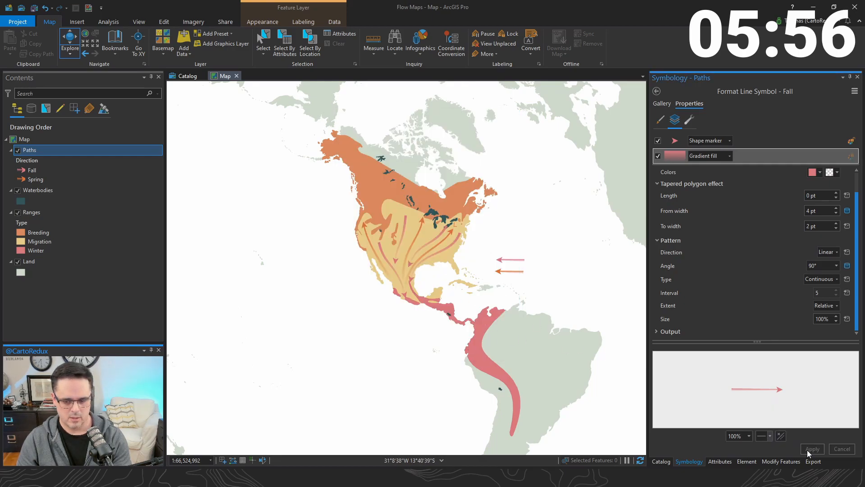
click(657, 92)
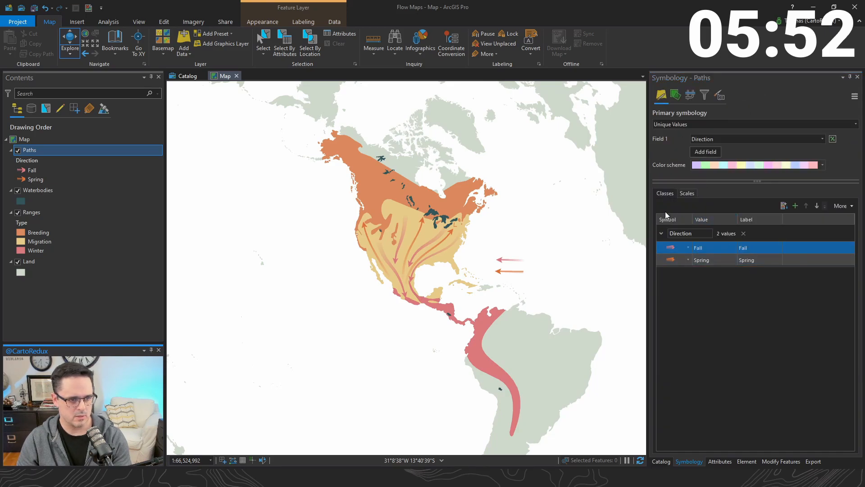
- Map the From width of the Spring symbol's tapered gradient fill to the expression imported from weight.lxp
click(670, 260)
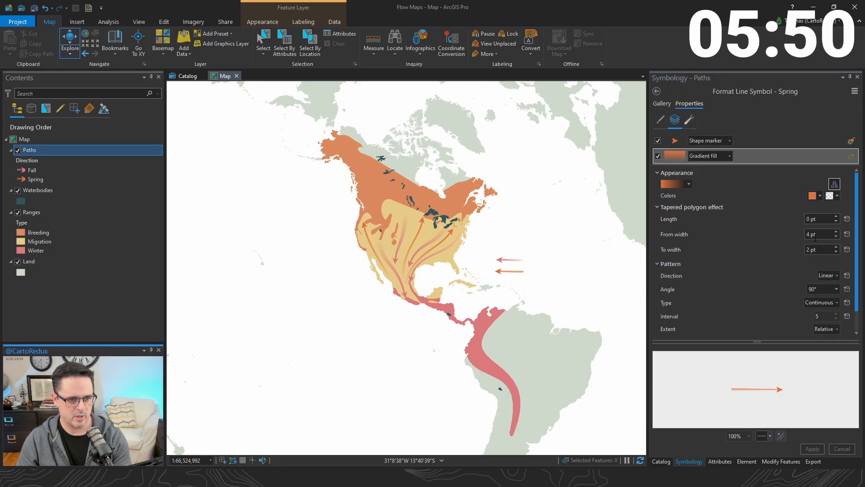
click(847, 235)
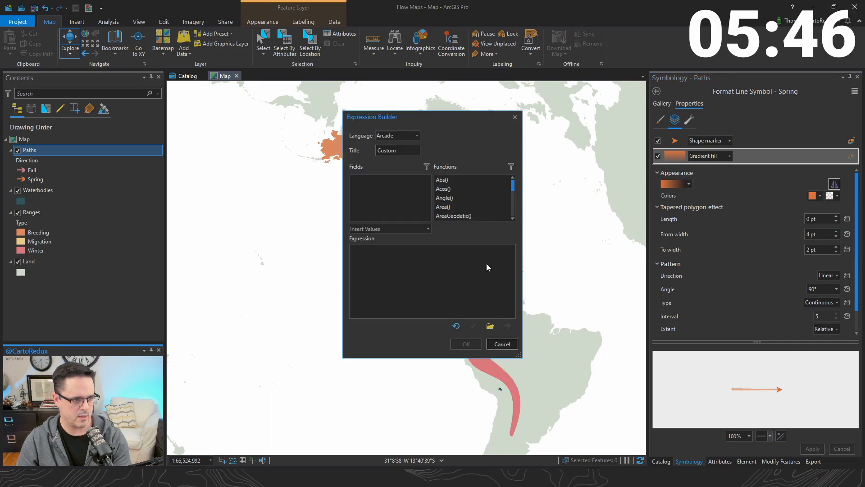
click(493, 327)
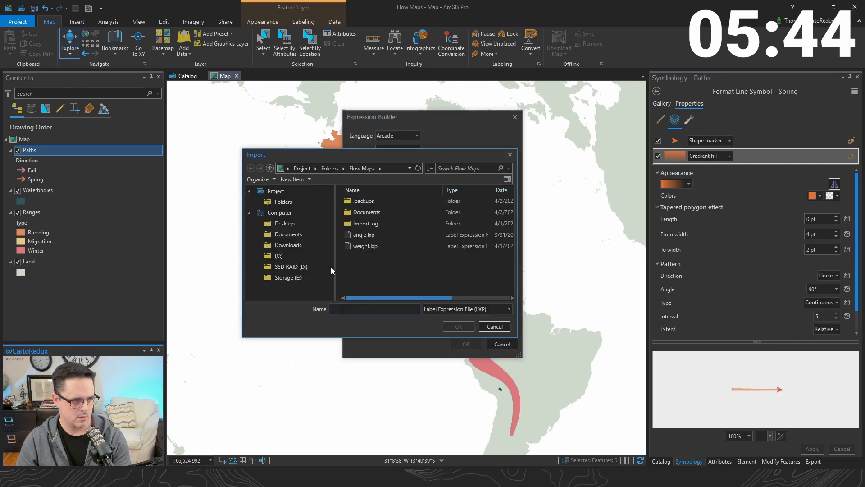
click(360, 246)
click(456, 325)
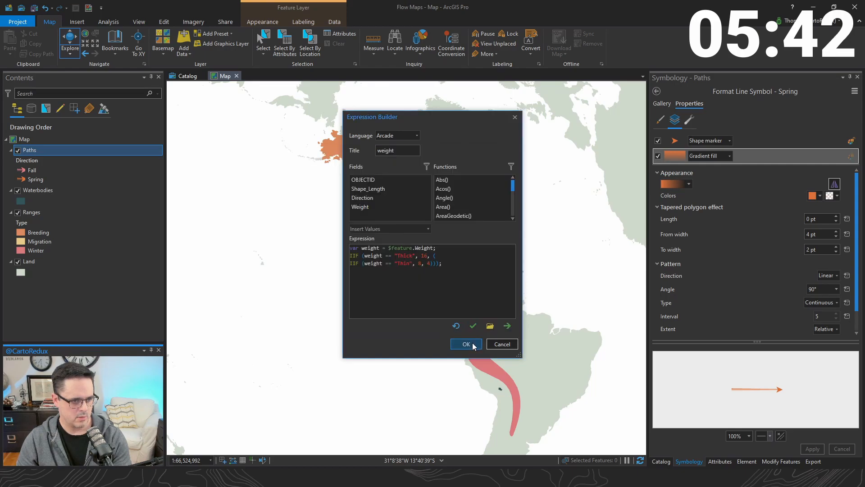
click(467, 344)
click(437, 251)
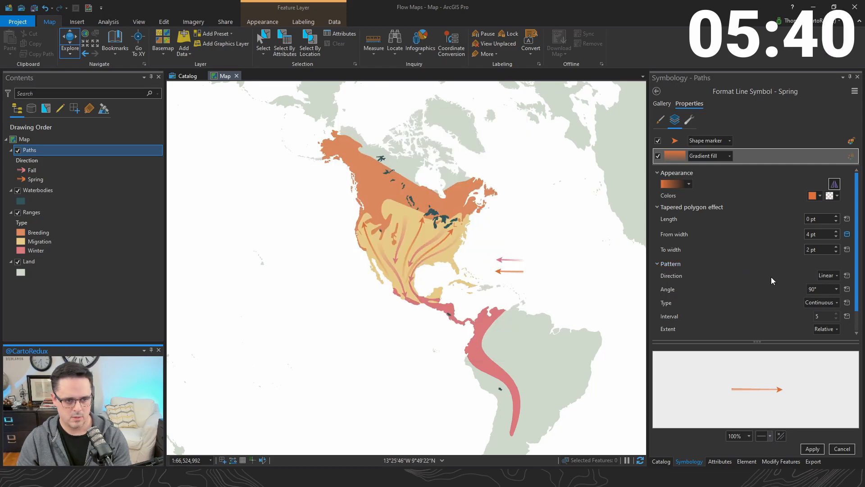
- Map the Spring gradient fill's pattern angle to the expression imported from angle.lxp and apply the symbol changes
click(847, 289)
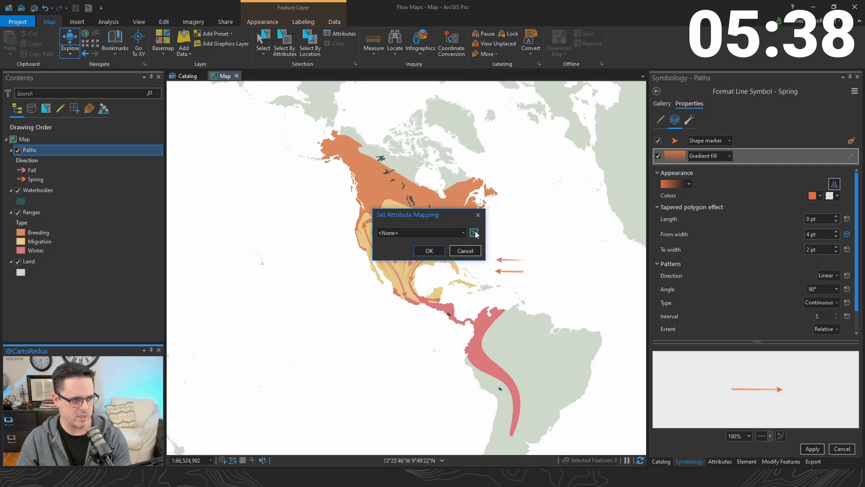
click(474, 232)
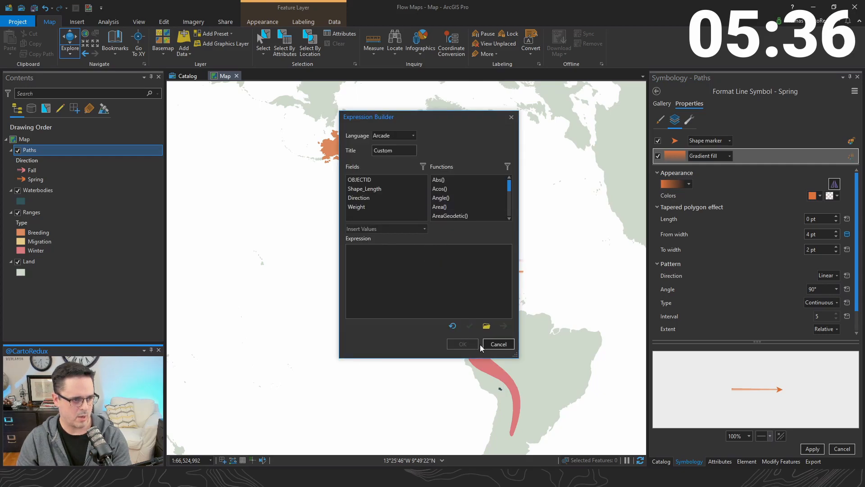
click(486, 326)
click(364, 235)
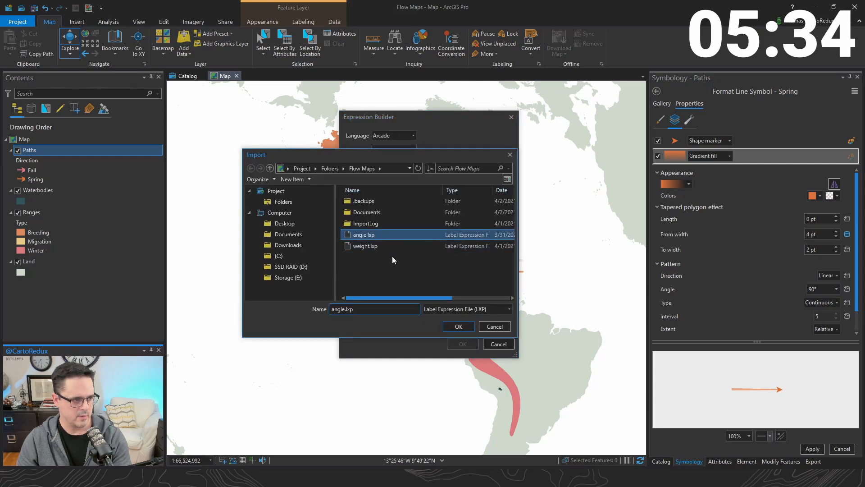
click(460, 326)
click(462, 343)
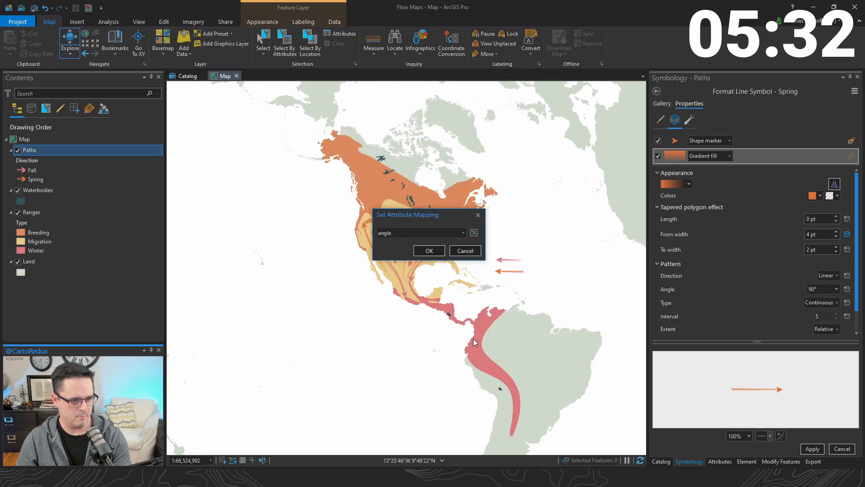
click(430, 250)
click(809, 448)
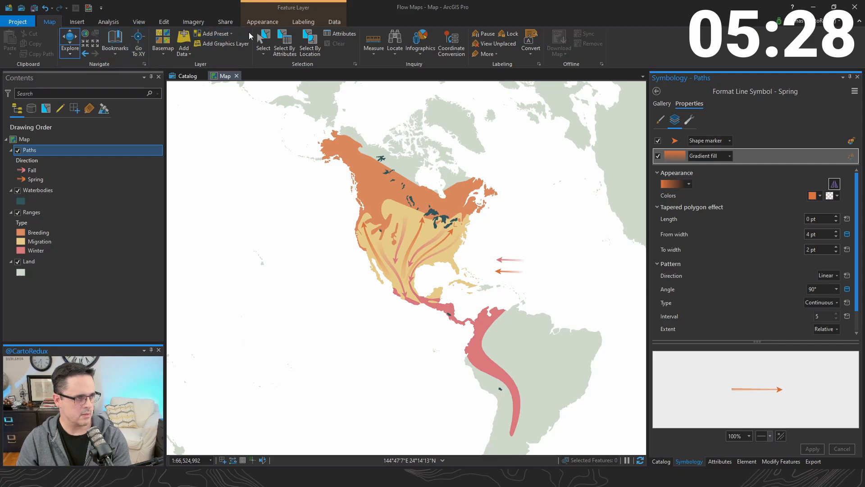
- Box-select across the western and central migration arrows, and restrict selection to the Paths layer by excluding Ranges, Land and Waterbodies
click(264, 40)
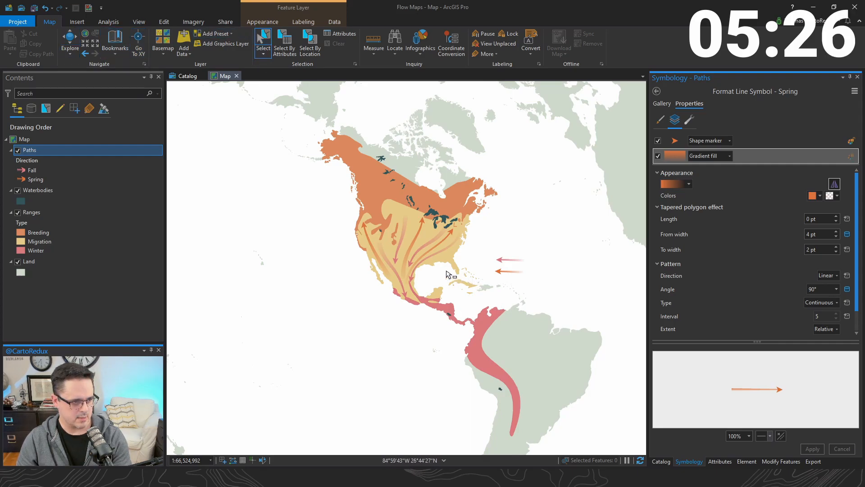
scroll(441, 270, up, 3)
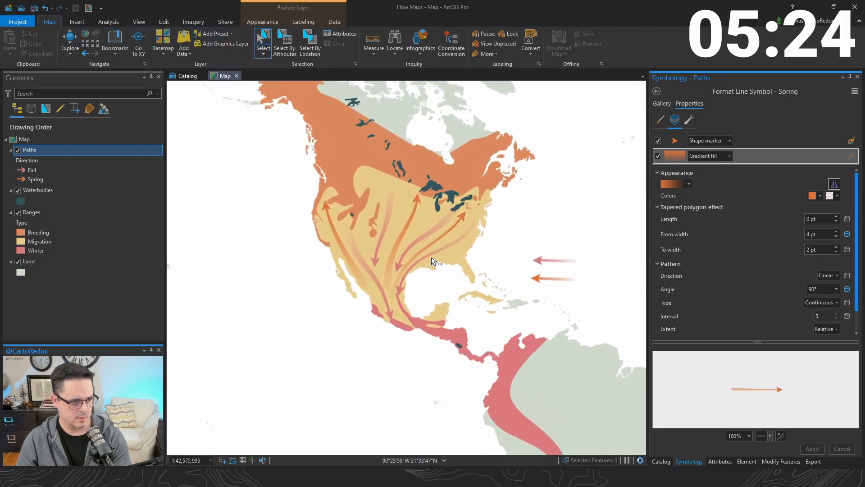
drag(463, 252, 426, 247)
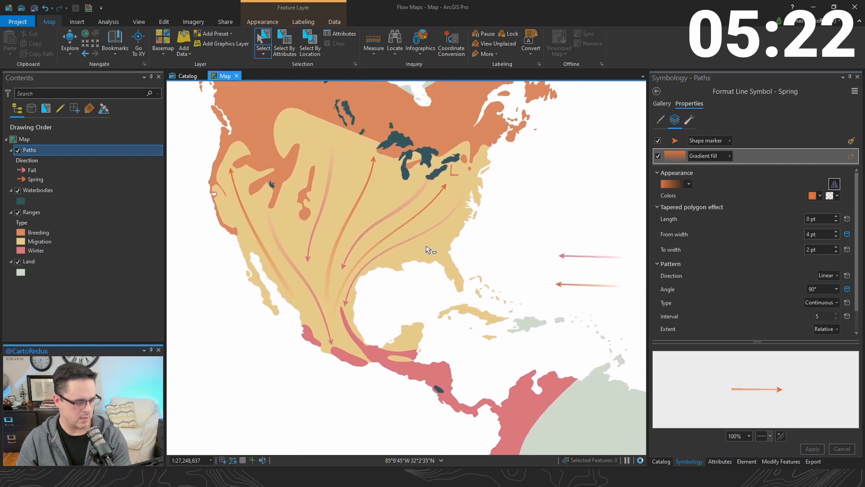
drag(239, 202, 391, 228)
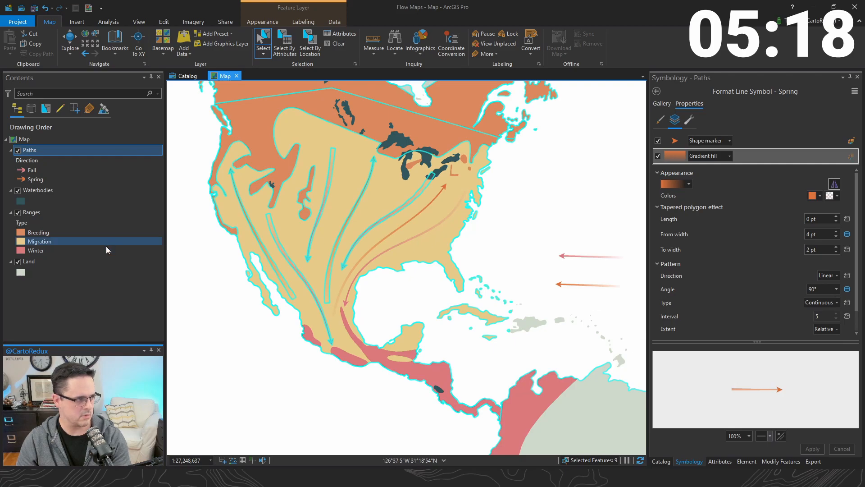
click(46, 110)
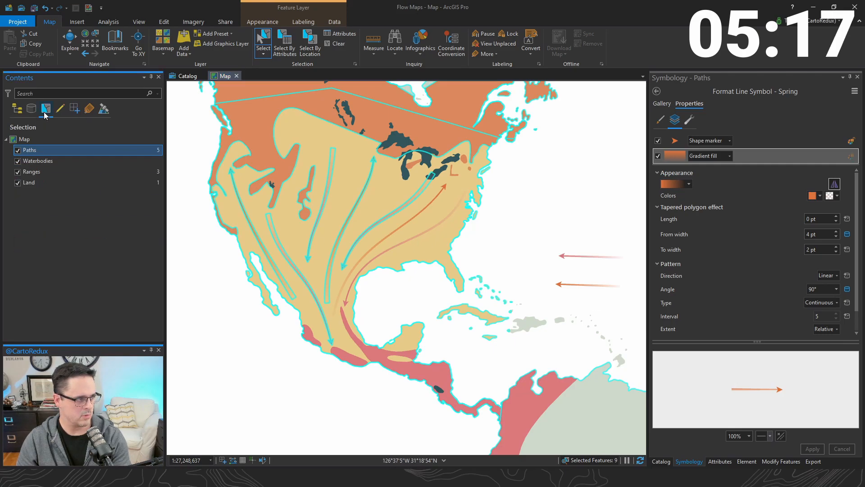
click(17, 172)
click(17, 182)
click(17, 161)
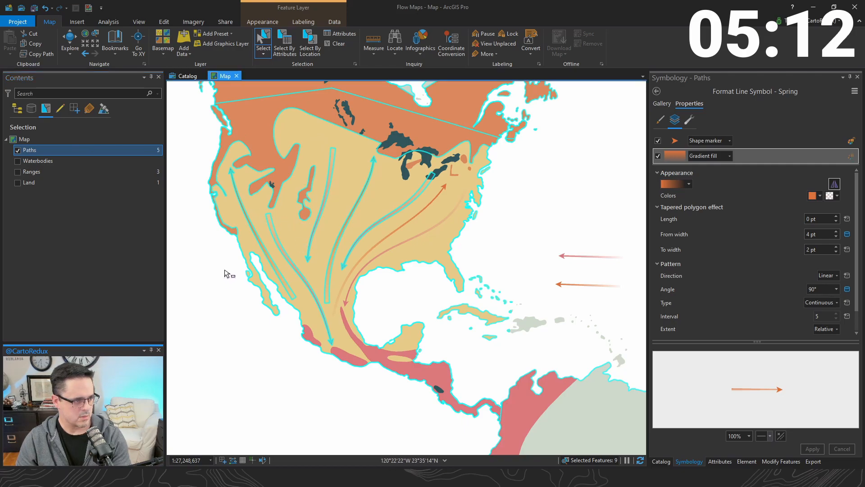
- Select the five western and central migration paths over the United States and set their Weight attribute to Thick
click(232, 208)
drag(232, 207, 393, 226)
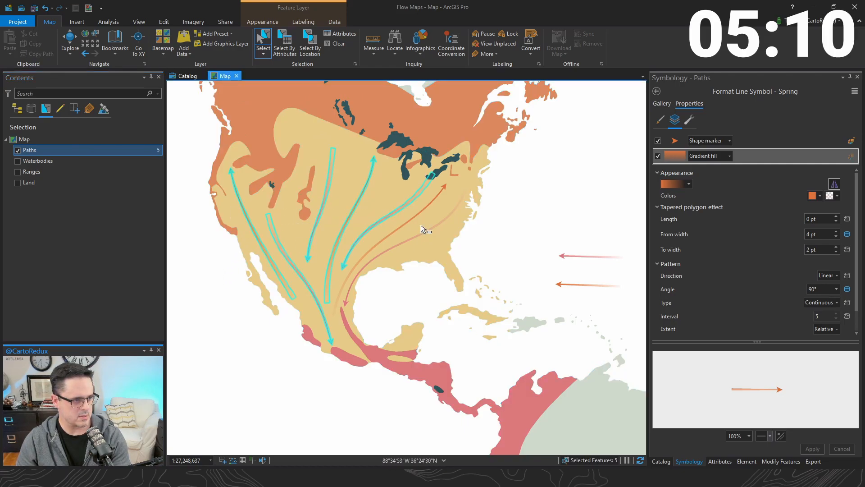
click(721, 462)
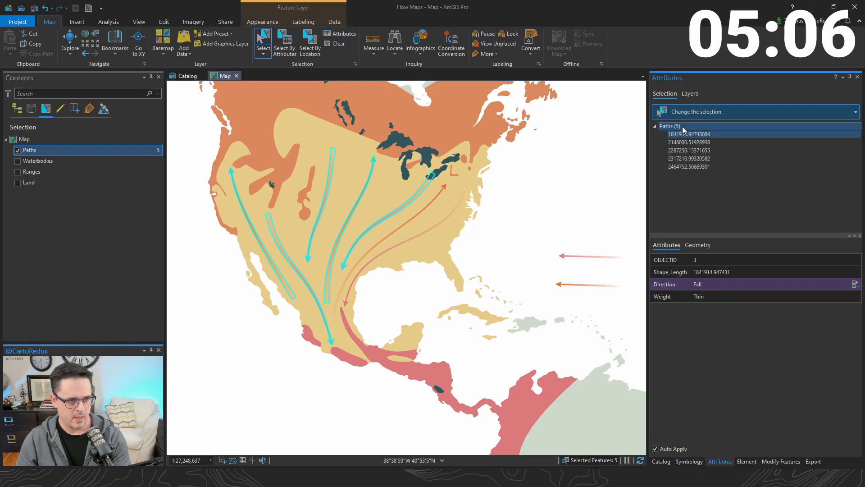
click(681, 126)
click(724, 296)
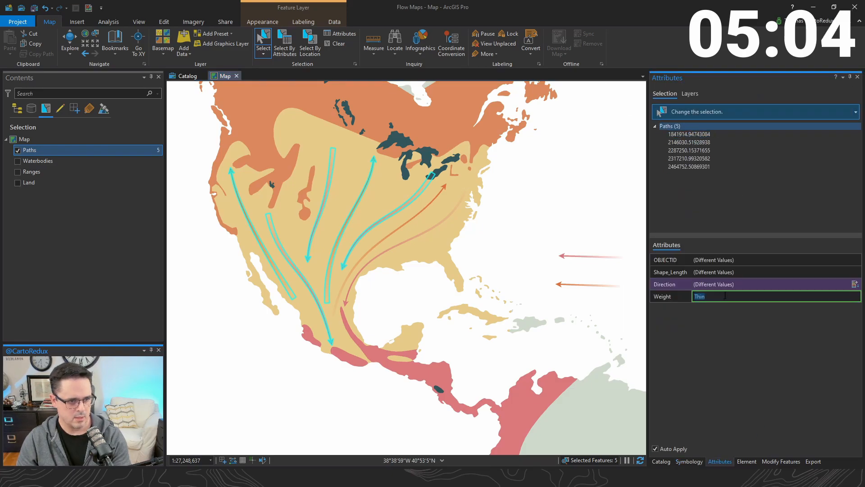
text(T)
text(his)
key(BackSpace)
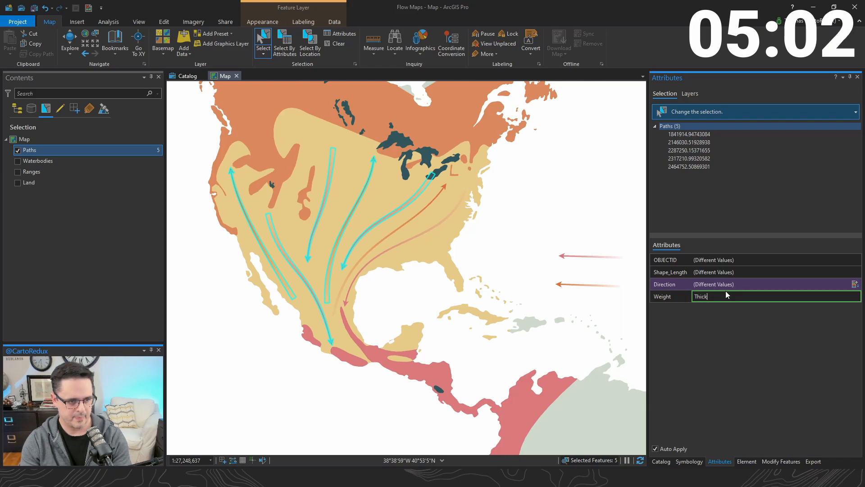
key(Return)
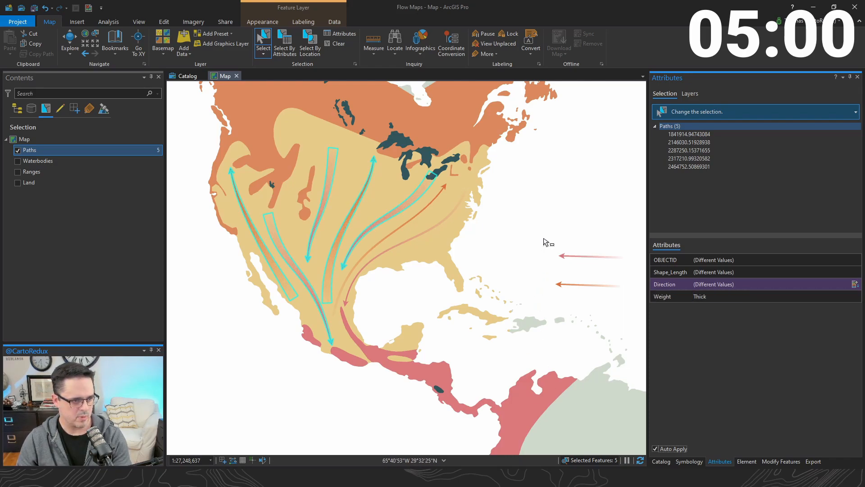
- Select the two short horizontal arrows in the Atlantic, set their Weight to Thin, and clear the selection
drag(545, 242, 629, 295)
click(718, 296)
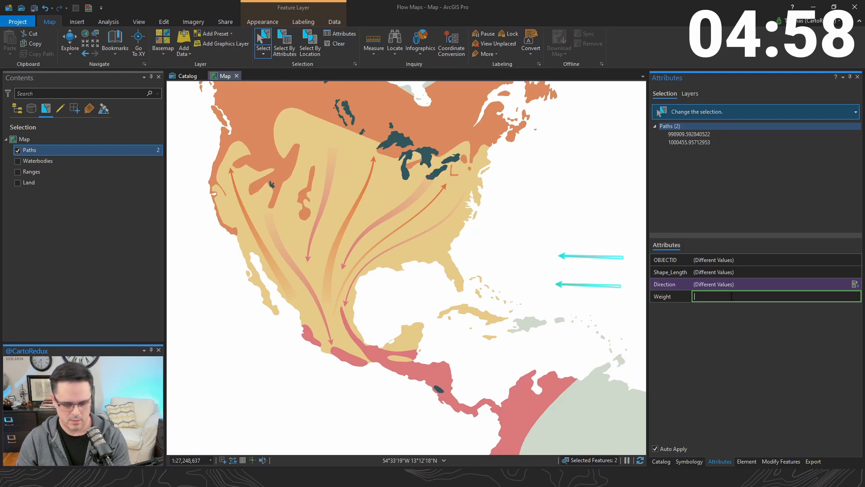
text(Thin)
key(Return)
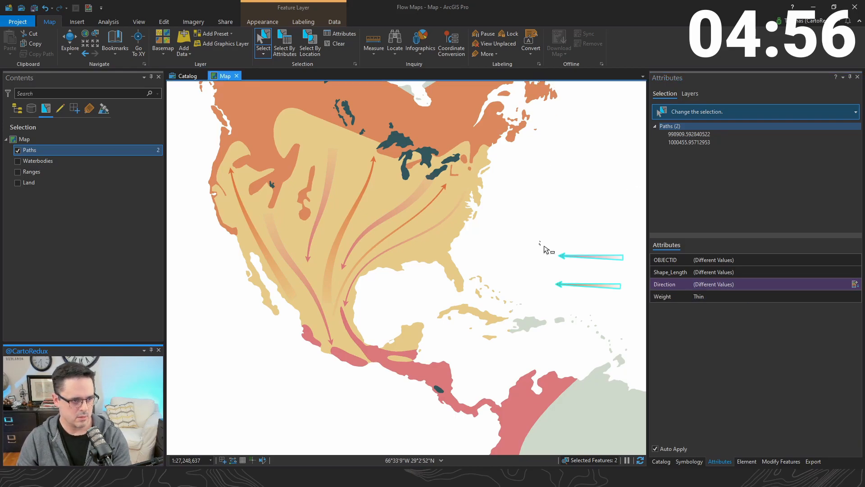
click(545, 249)
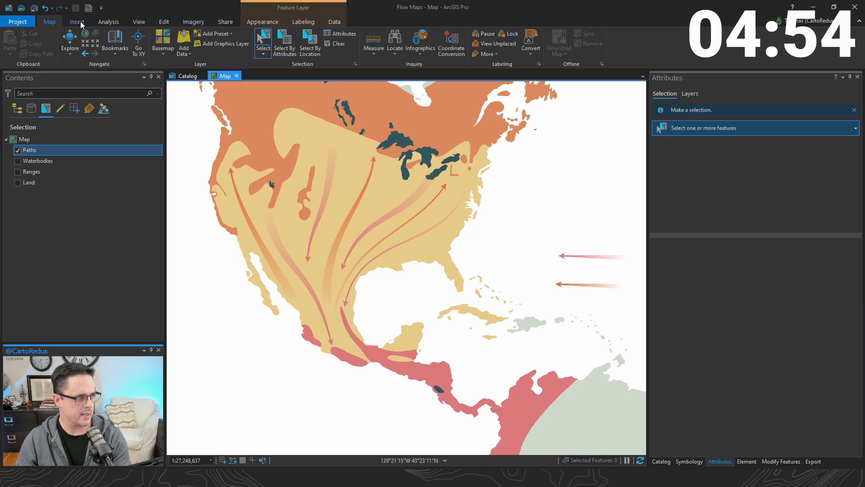
- Create a new portrait layout with a custom page size of 11 in wide by 17 in high
click(81, 23)
click(30, 45)
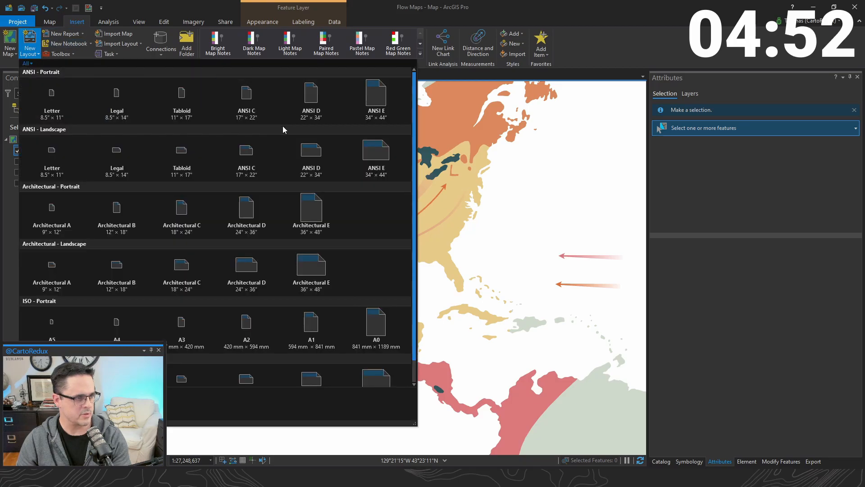
click(108, 404)
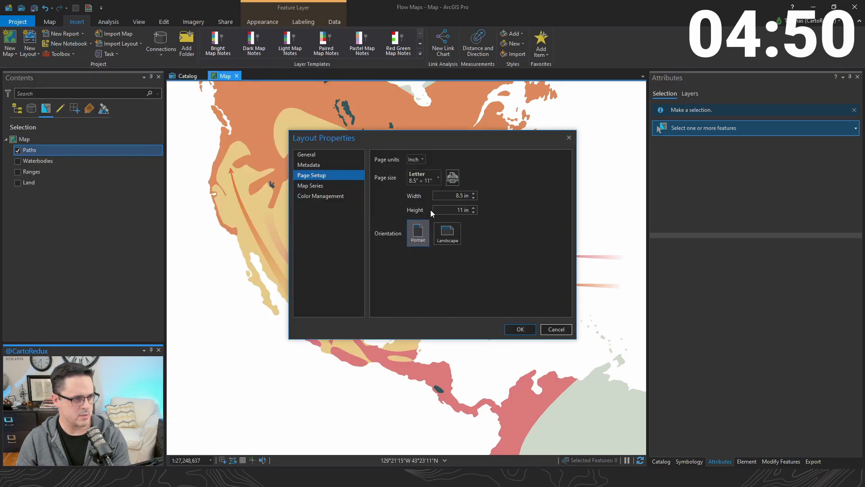
text(11)
key(Tab)
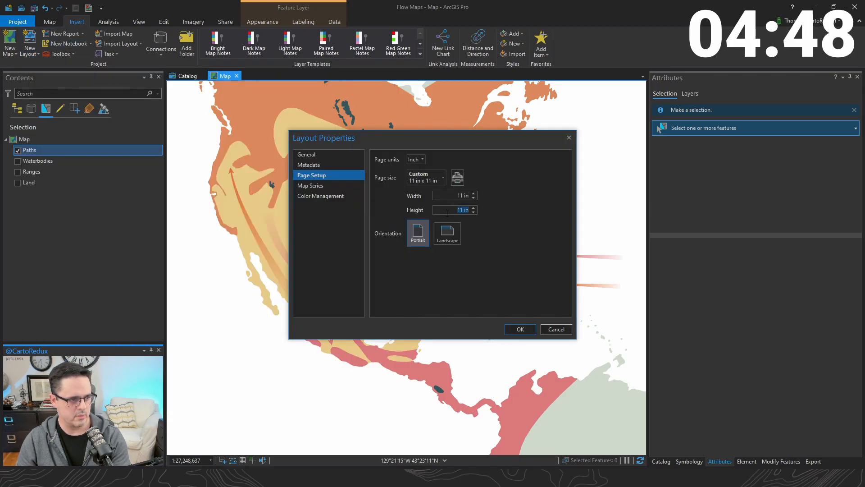
text(17)
key(Tab)
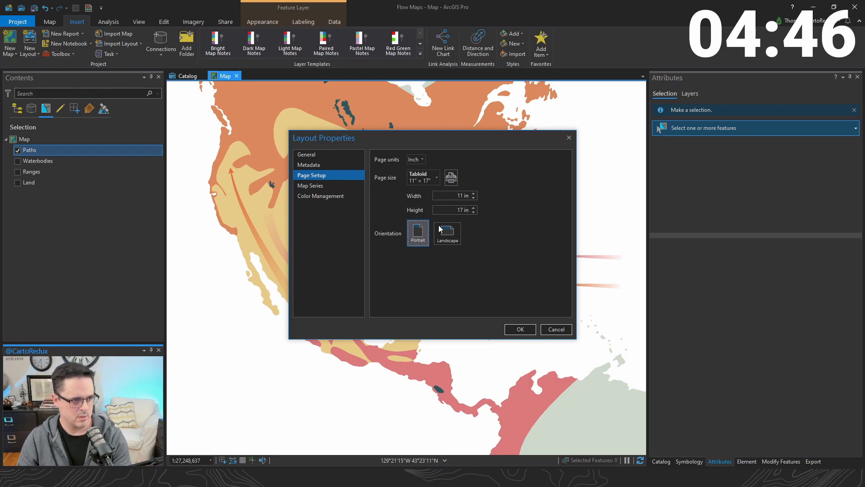
click(519, 329)
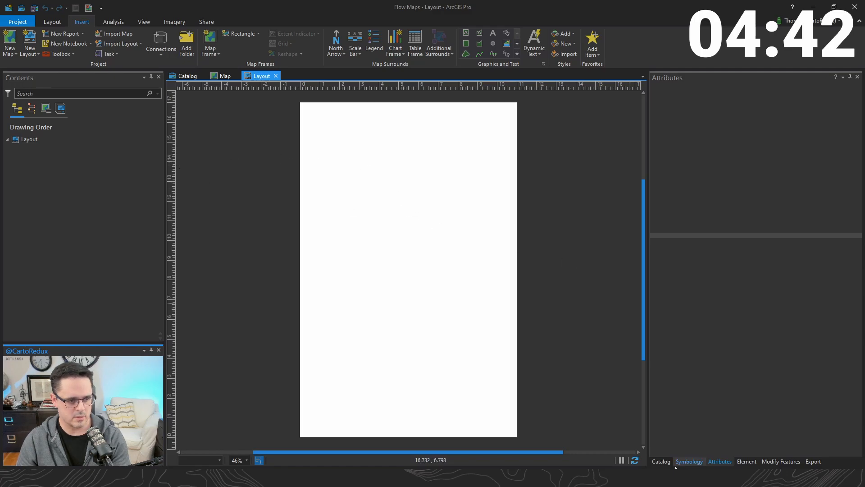
- Add the project's Map to the layout page as a map frame
click(661, 461)
click(656, 120)
drag(690, 132, 451, 223)
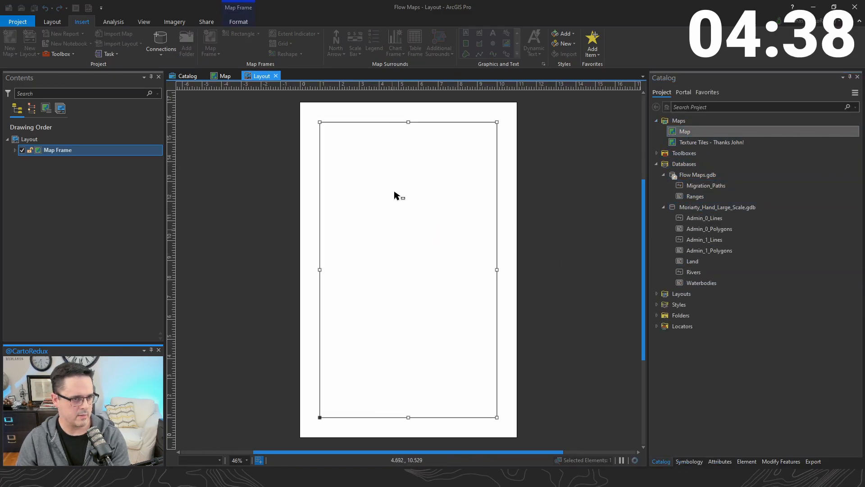
- Set the map frame's size to 11 in by 17 in and its X and Y position to 0 in
double_click(55, 151)
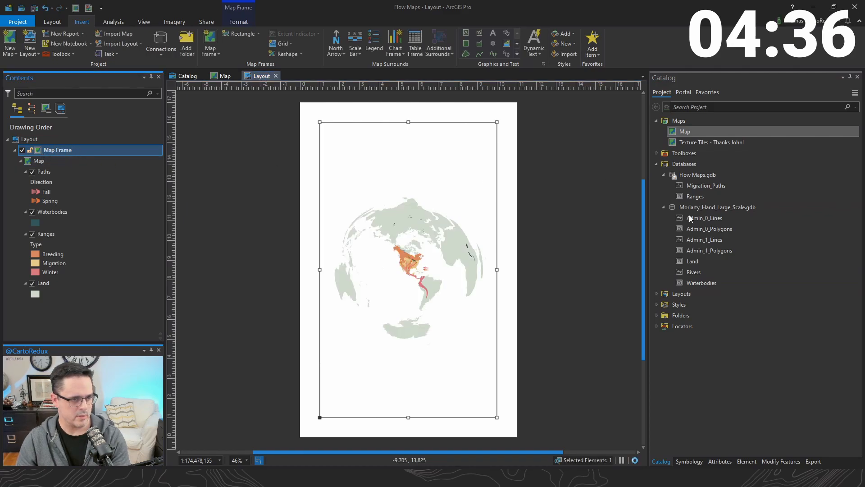
click(704, 124)
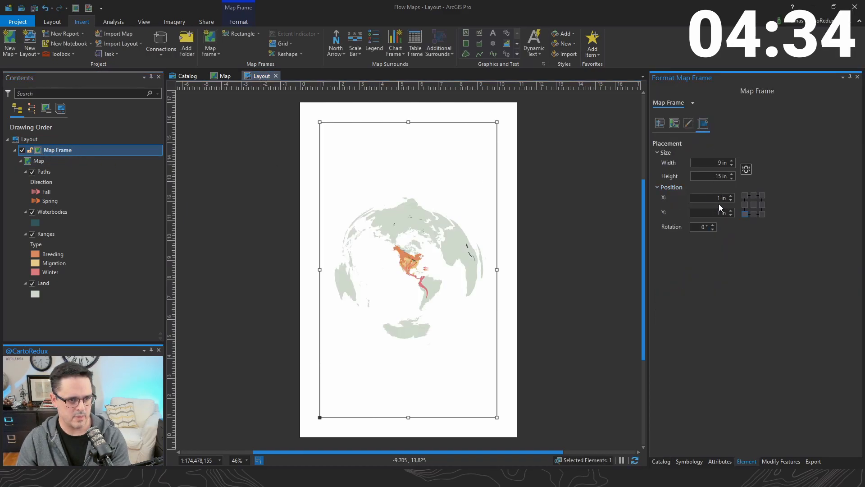
text(11)
key(Tab)
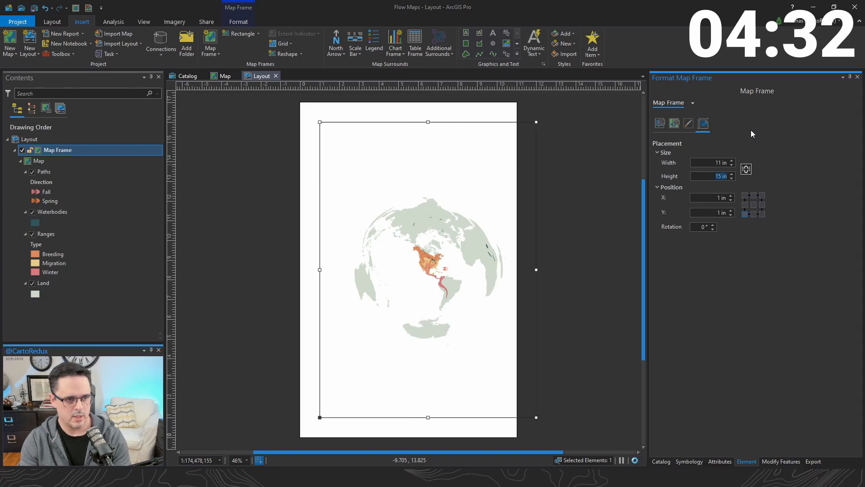
text(17)
key(Tab)
key(Tab)
key(Tab)
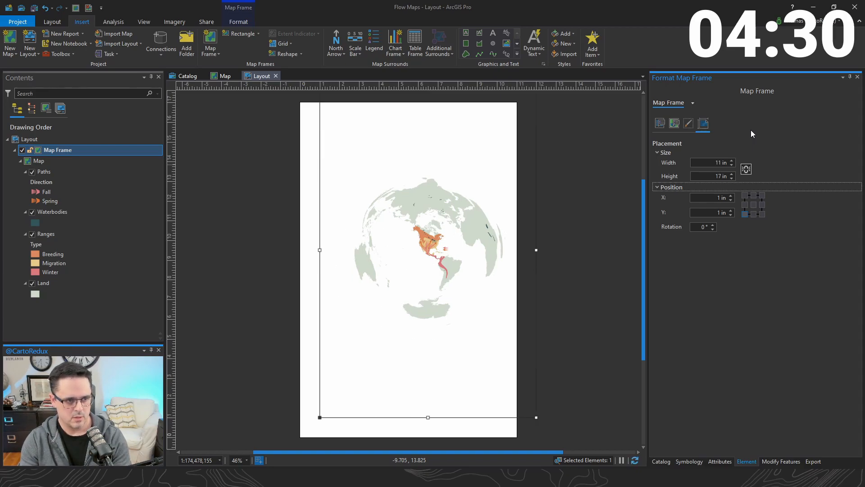
text(0)
key(Tab)
text(0)
key(Tab)
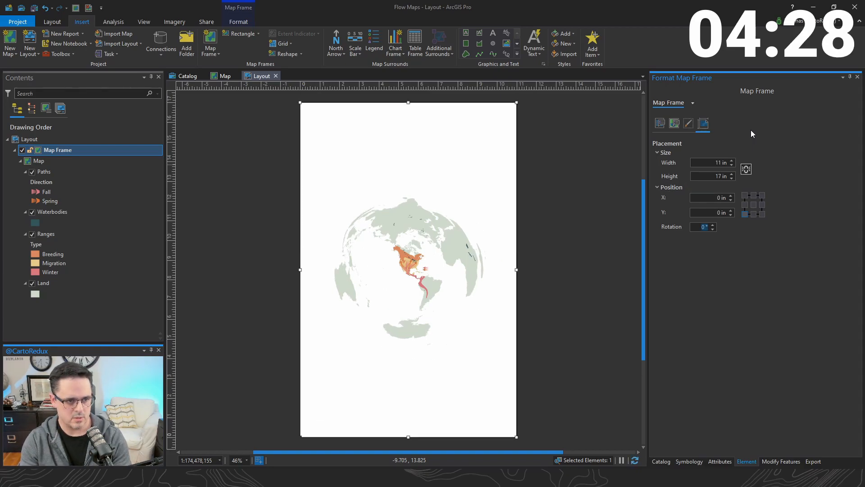
- Give the map frame a dark teal background and a border with no color and a width of 0 pt
click(689, 125)
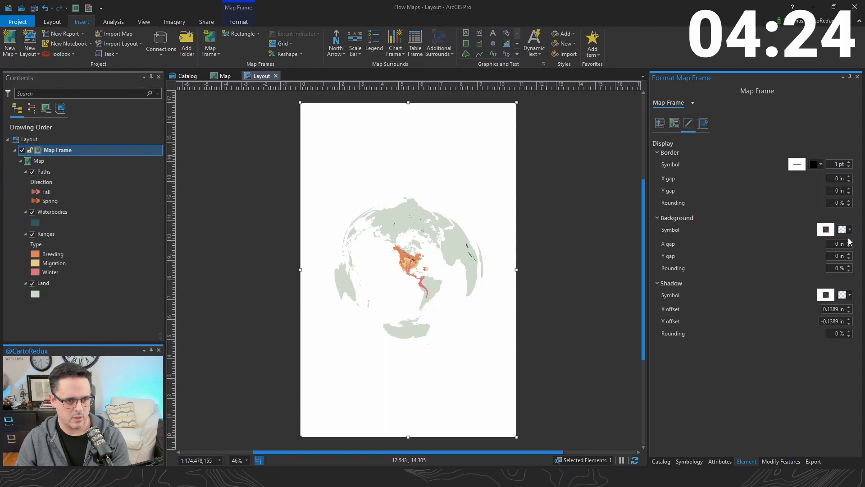
click(850, 230)
click(760, 266)
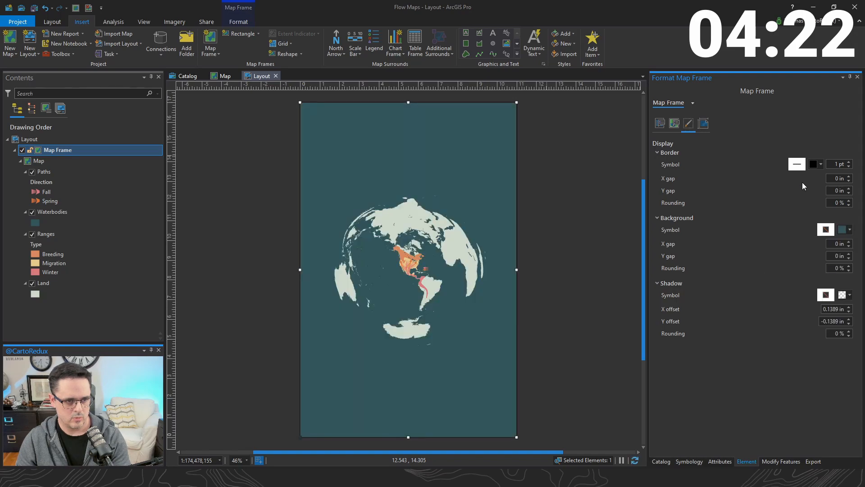
click(817, 164)
click(810, 179)
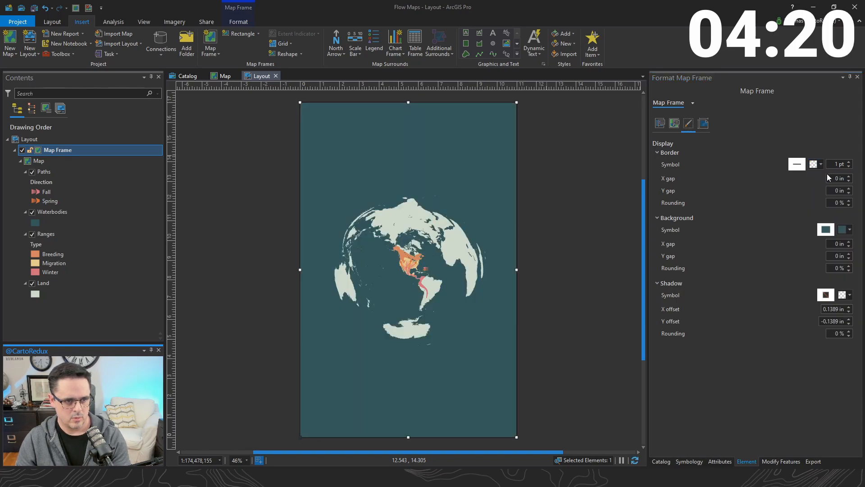
click(849, 166)
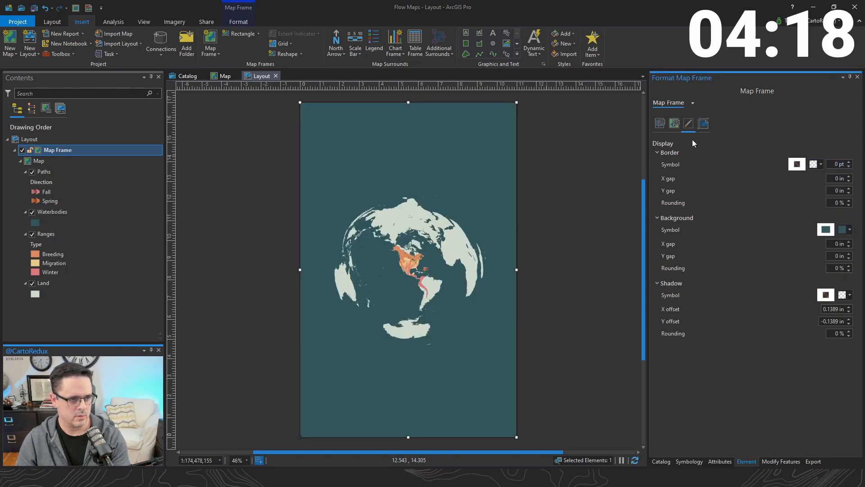
click(366, 258)
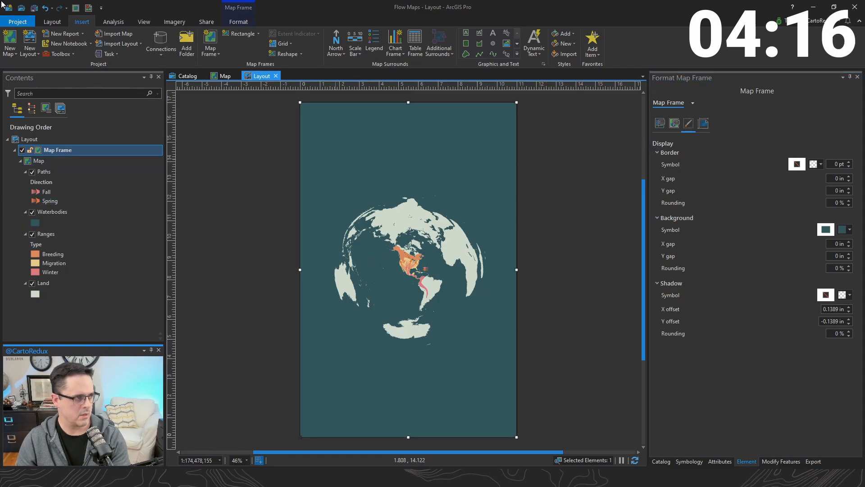
- Activate the map frame, fit its map view to the Americas at 1:33,536,425, and close the activation
click(76, 8)
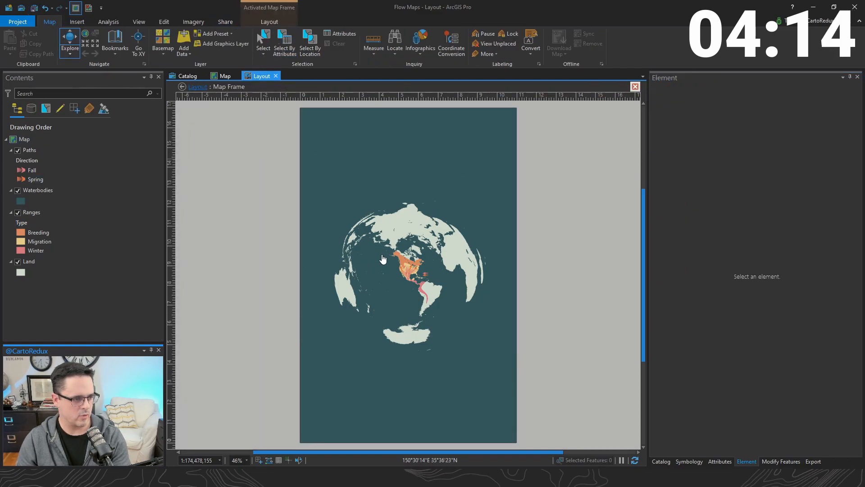
scroll(391, 272, up, 5)
drag(404, 271, 348, 233)
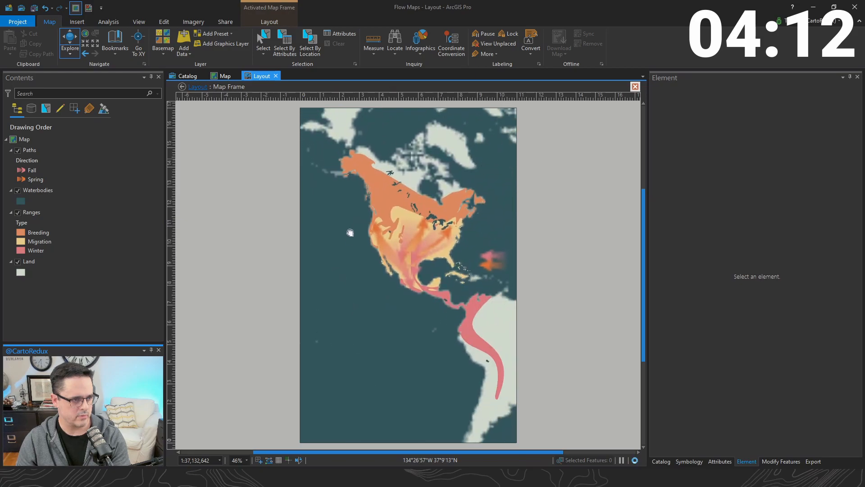
scroll(406, 239, up, 3)
scroll(406, 238, down, 2)
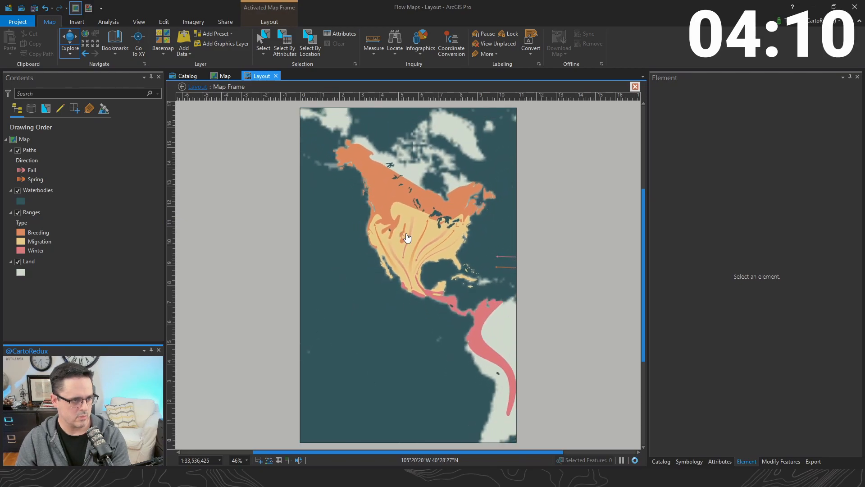
drag(416, 241, 396, 236)
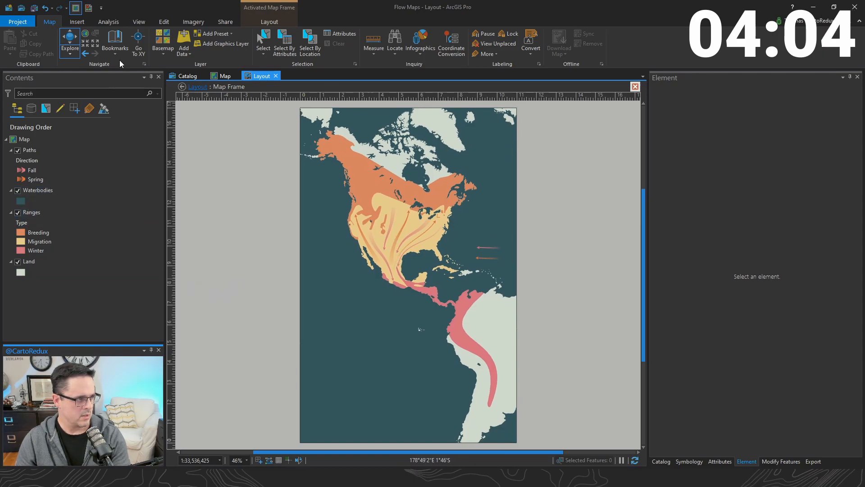
click(90, 8)
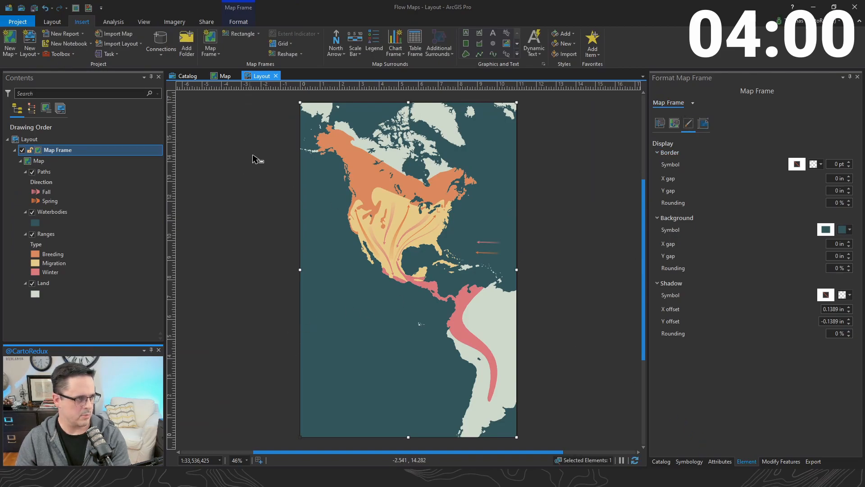
- Add two text elements reading "Spring" and "Fall" beside the two short legend arrows in the Atlantic
click(494, 34)
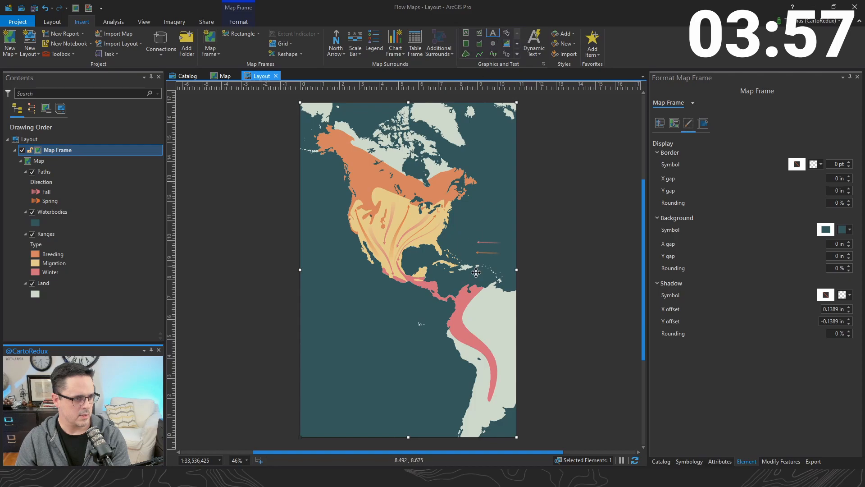
click(492, 240)
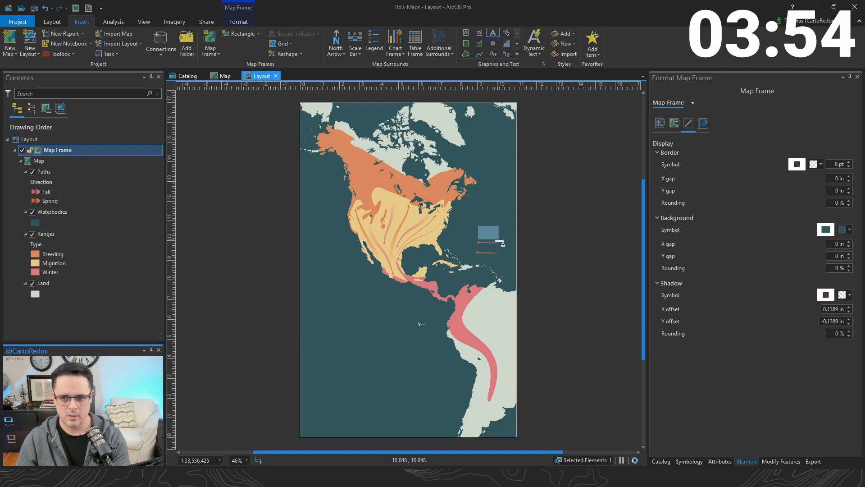
text(Sprin)
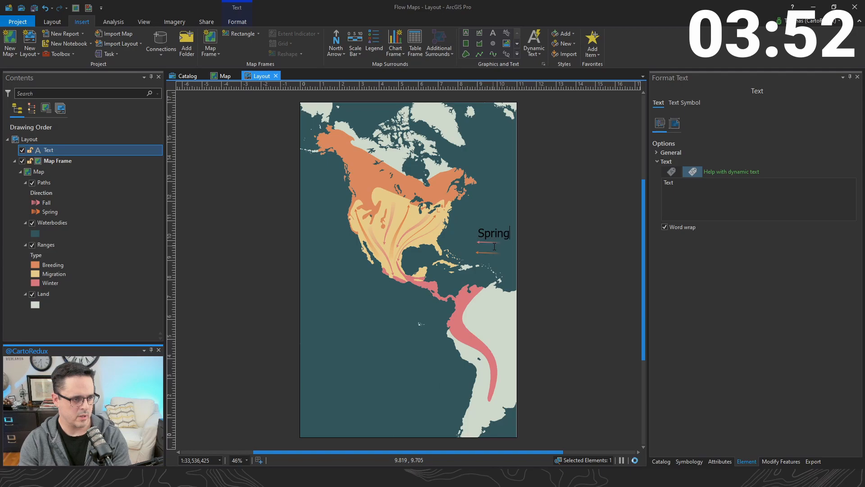
text(g)
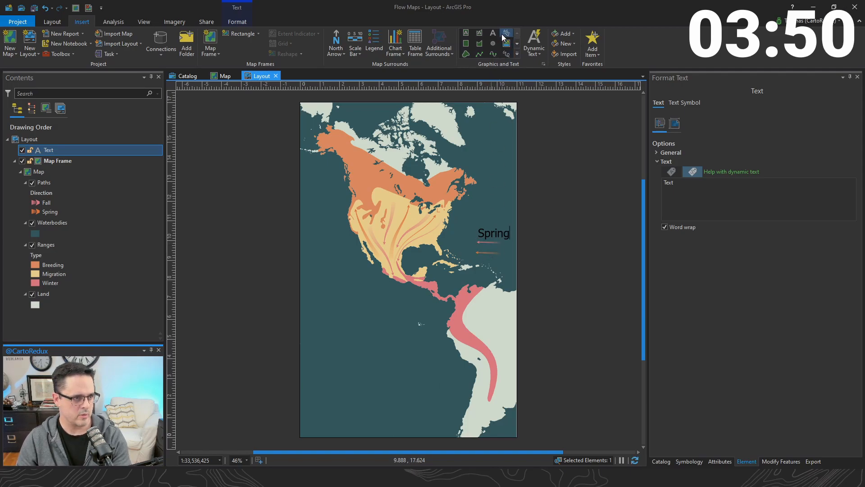
key(Escape)
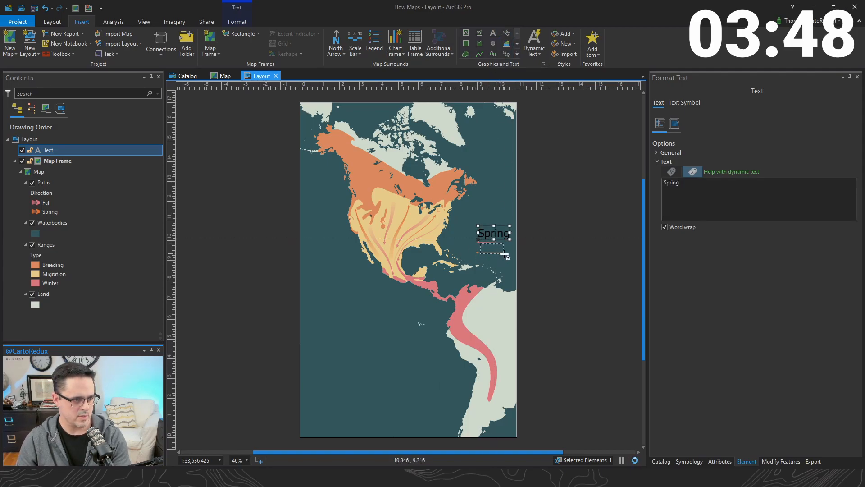
click(511, 259)
text(Fall)
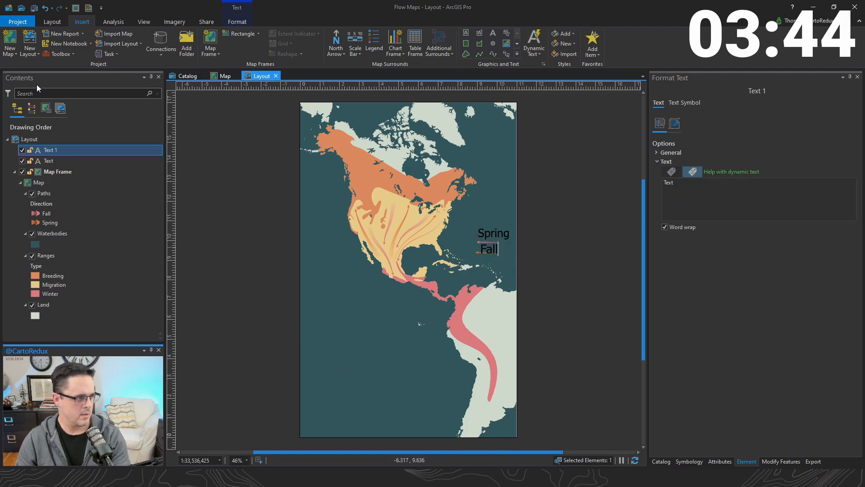
- Apply the light Koblenz Serial 16 pt text style to both the "Spring" and "Fall" labels
shift+click(48, 161)
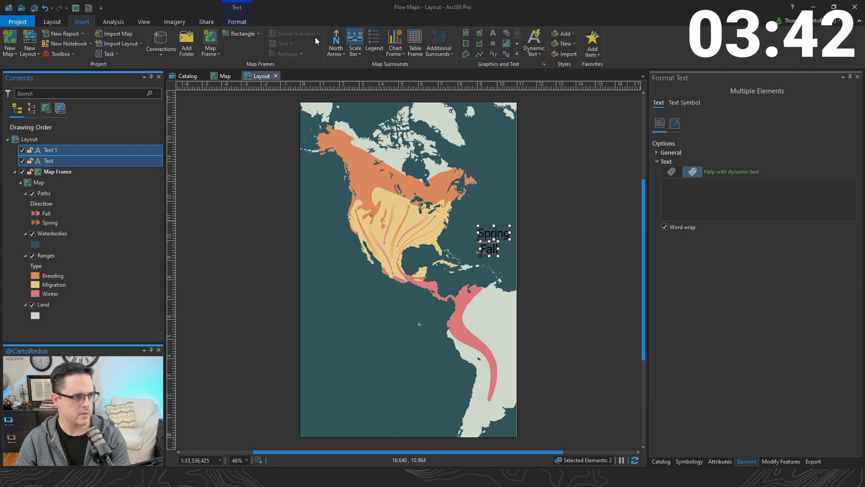
click(243, 23)
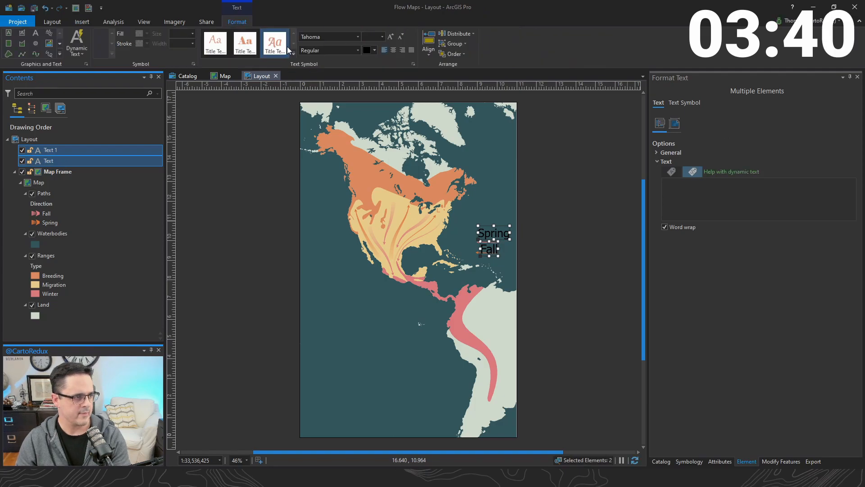
click(283, 47)
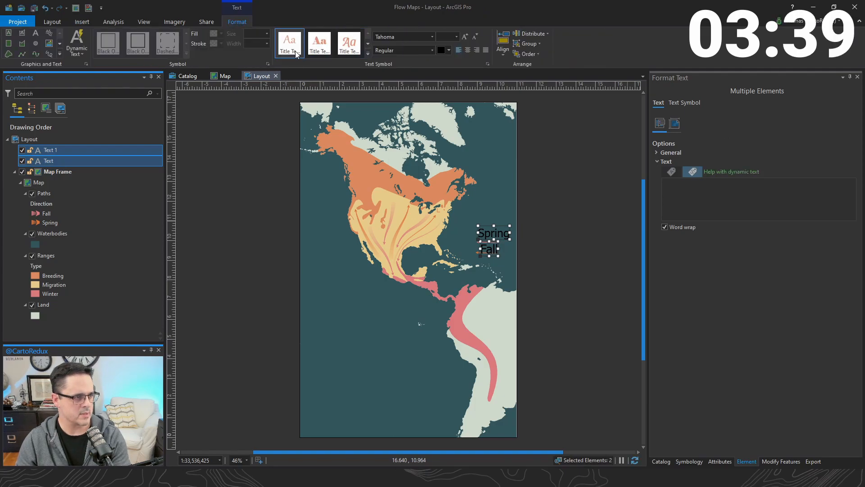
click(368, 56)
click(301, 132)
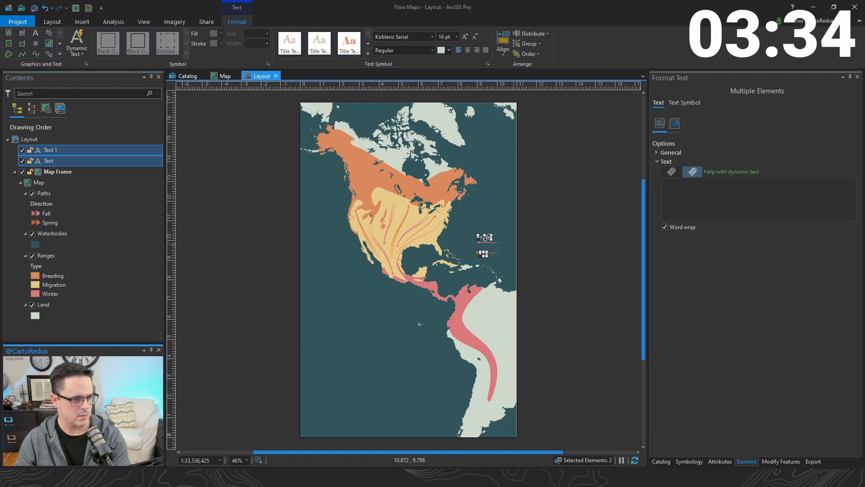
- Position the "Spring" label just above the upper legend arrow and the "Fall" label just above the lower one
scroll(494, 245, up, 5)
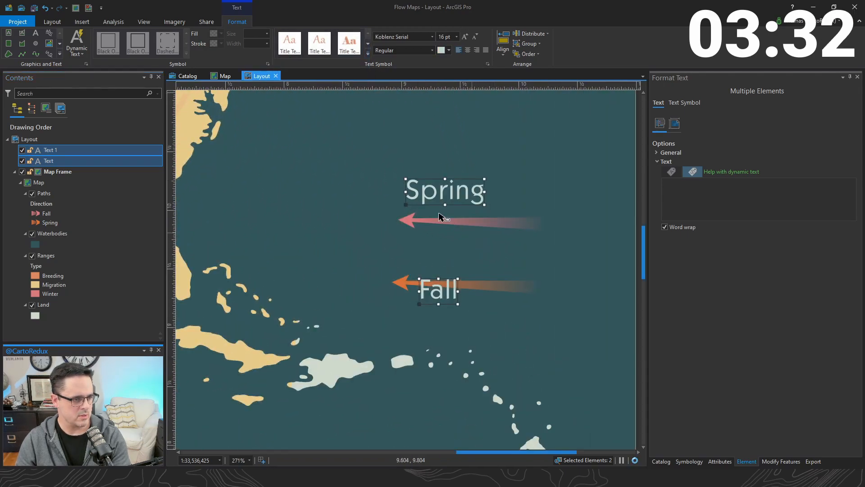
drag(441, 193, 470, 196)
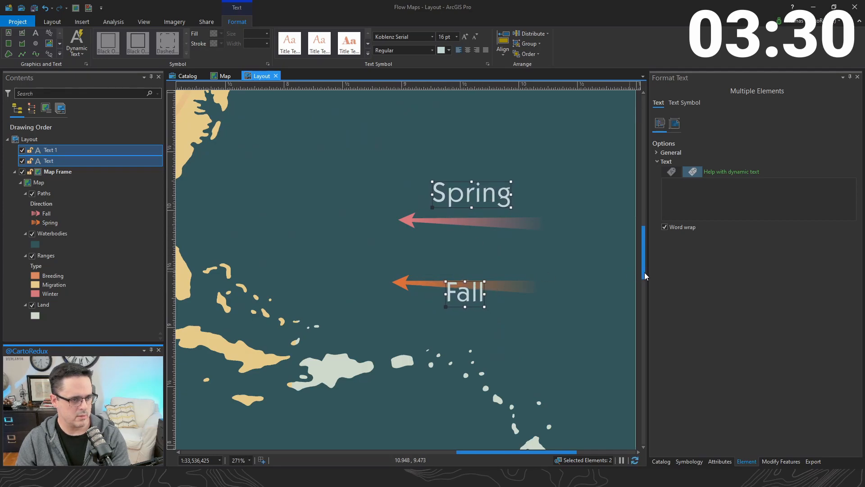
click(415, 259)
click(469, 295)
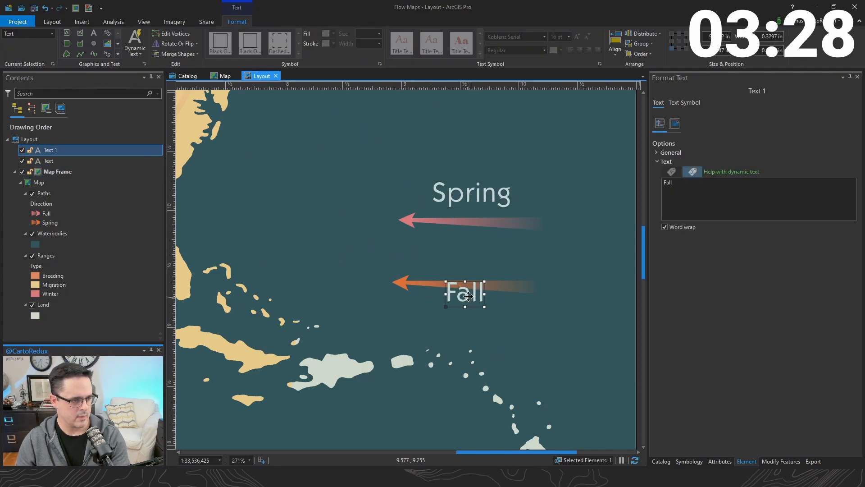
drag(469, 295, 468, 260)
click(295, 205)
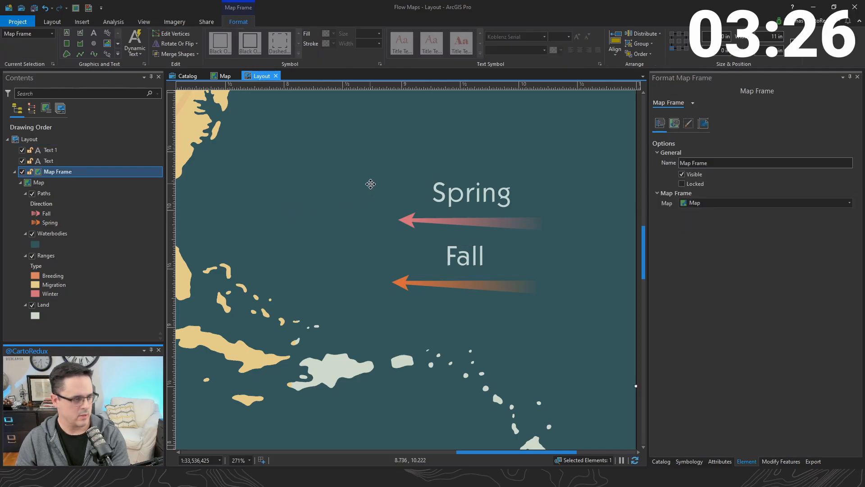
- Add a text element reading "Range of the" in the Pacific west of Central America and apply the salmon Gabriola title style
scroll(371, 185, down, 4)
drag(355, 187, 480, 216)
scroll(455, 232, down, 3)
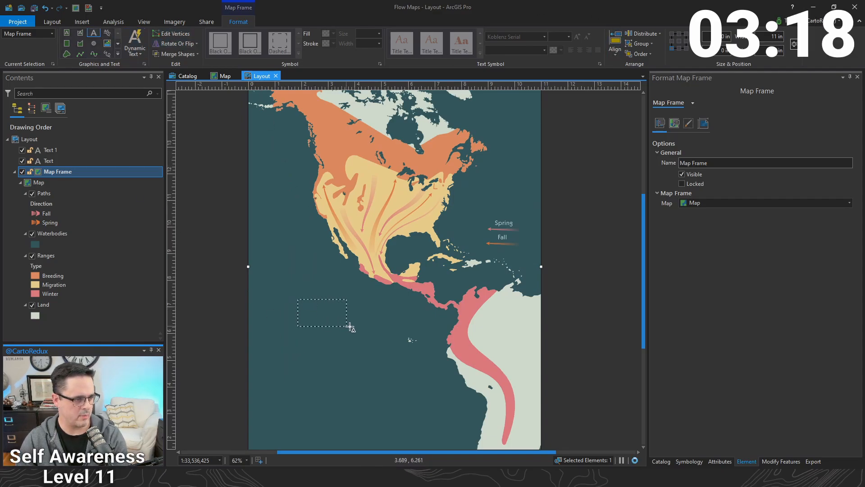
drag(347, 327, 349, 326)
text(Range of T)
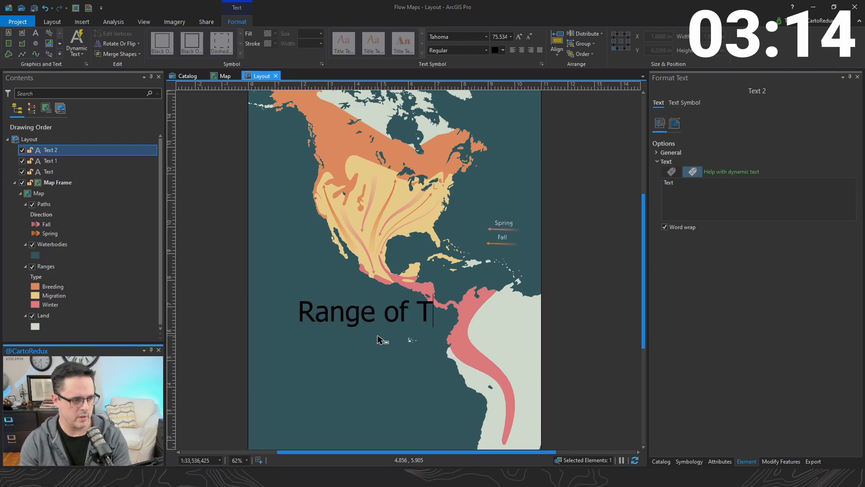
key(BackSpace)
text(the)
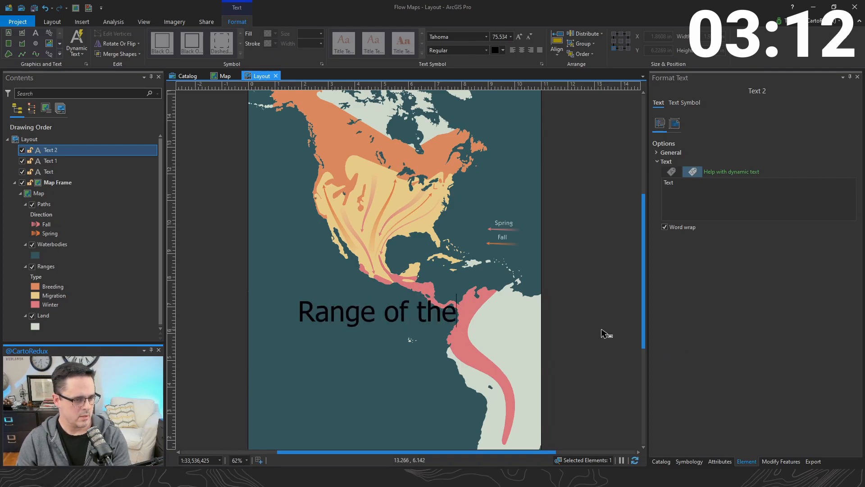
key(Escape)
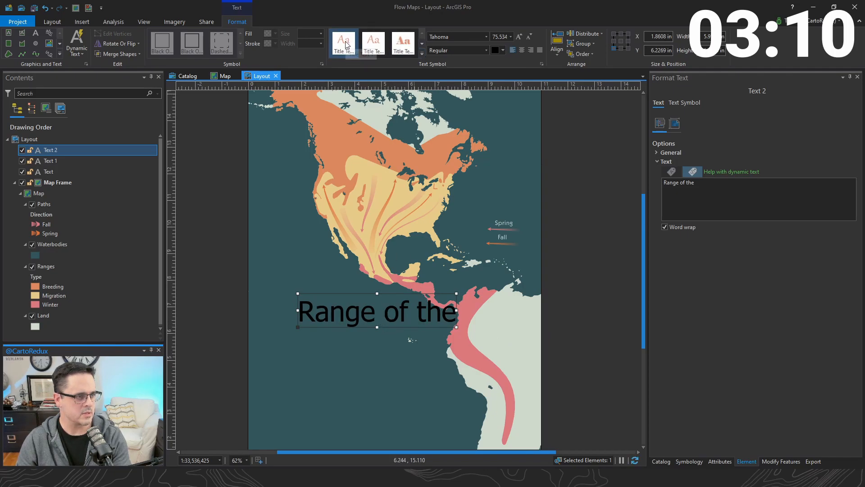
click(344, 43)
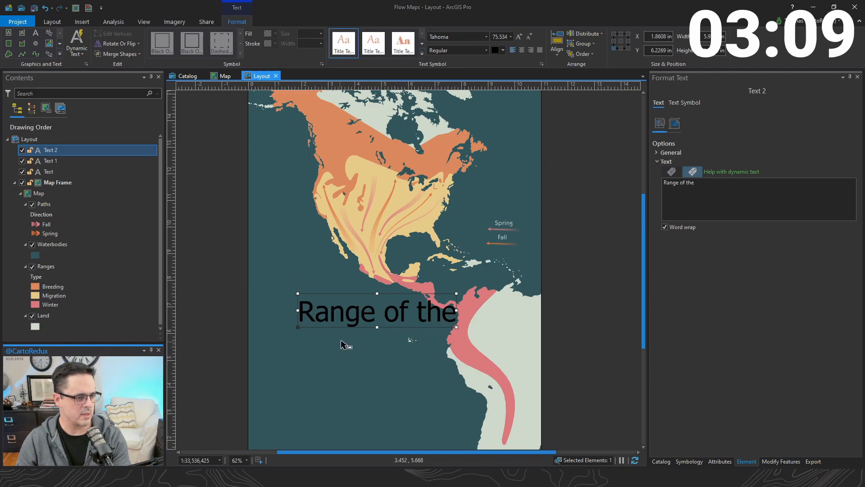
- Add a text element below "Range of the" reading "wainson's", using the right single quotation mark from Character Map
click(36, 32)
click(302, 340)
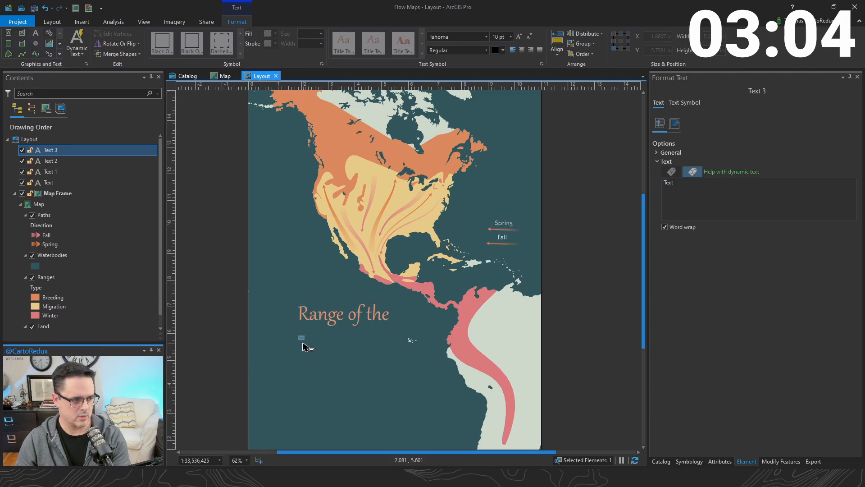
click(682, 193)
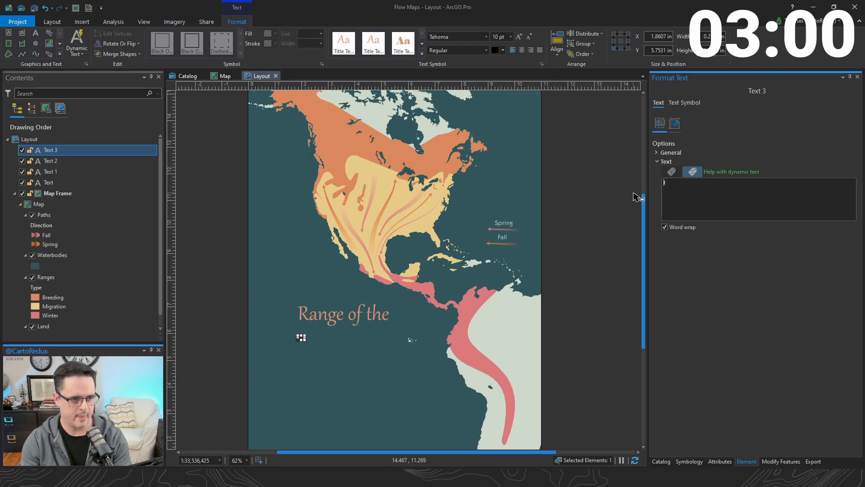
text(wainso)
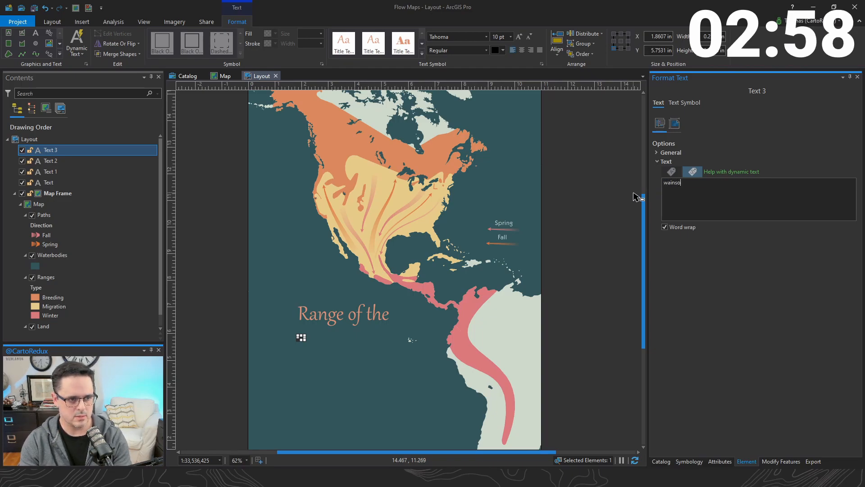
text(n's)
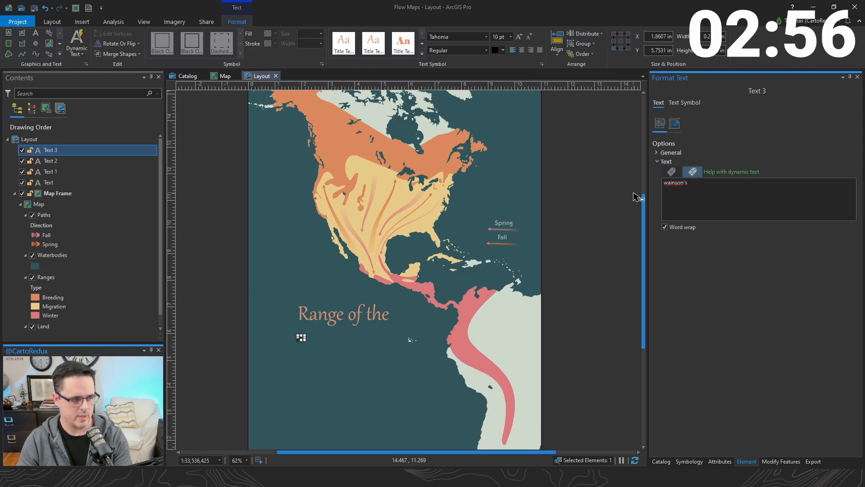
click(219, 477)
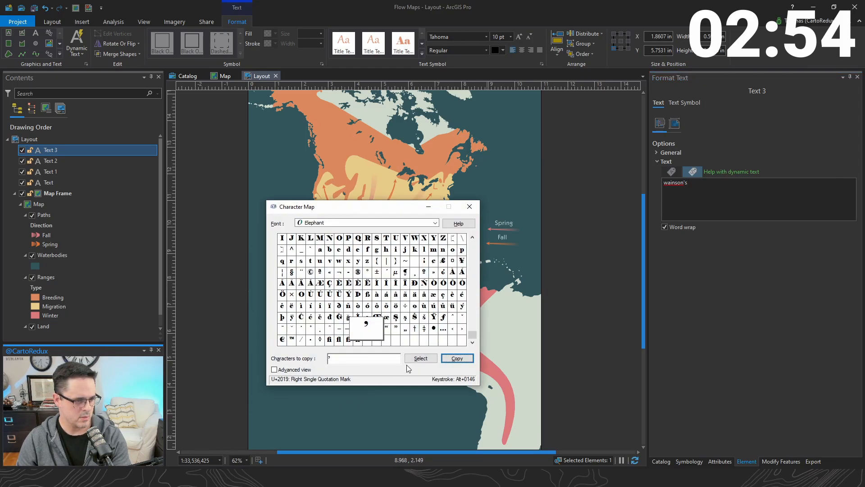
click(687, 201)
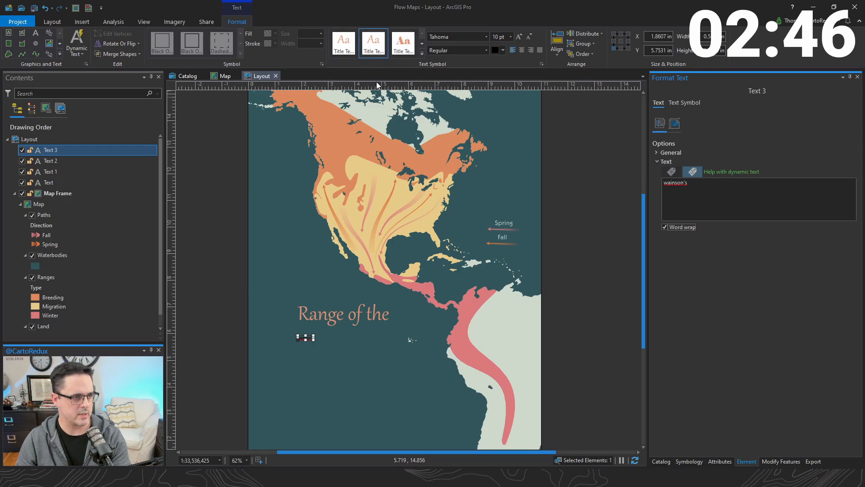
- Apply the Title Text 1 style to "wainson's" and place it under "Range of the" at about X 1.53 in, Y 4.99 in
click(373, 43)
drag(348, 337, 348, 355)
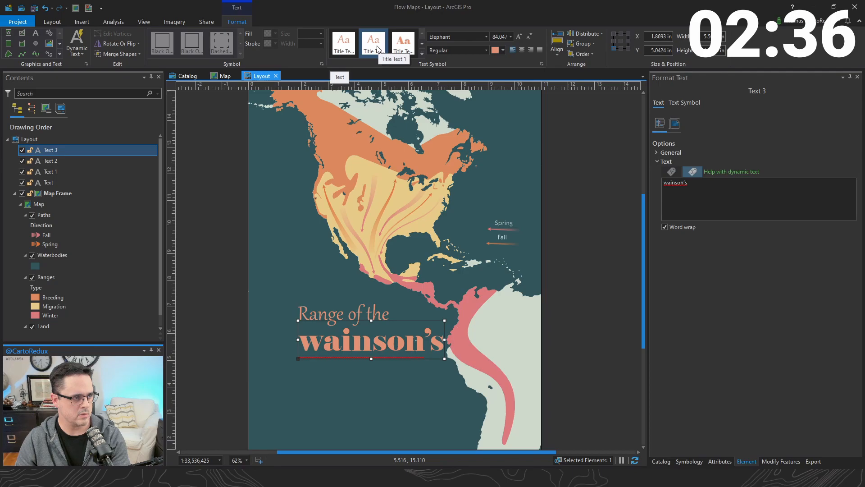
mouse_move(387, 340)
mouse_down()
mouse_move(371, 348)
mouse_move(379, 343)
mouse_up()
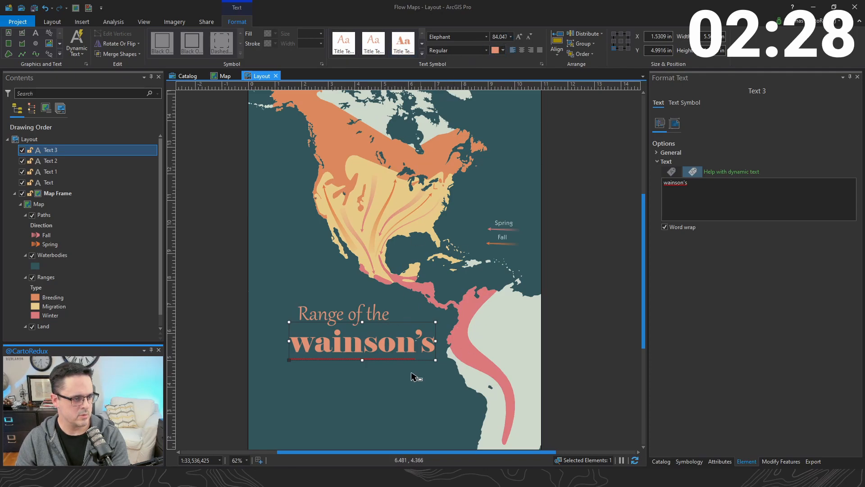
- Duplicate the "wainson's" text element and place the copy below the "Range of the" element in the drawing order
click(366, 317)
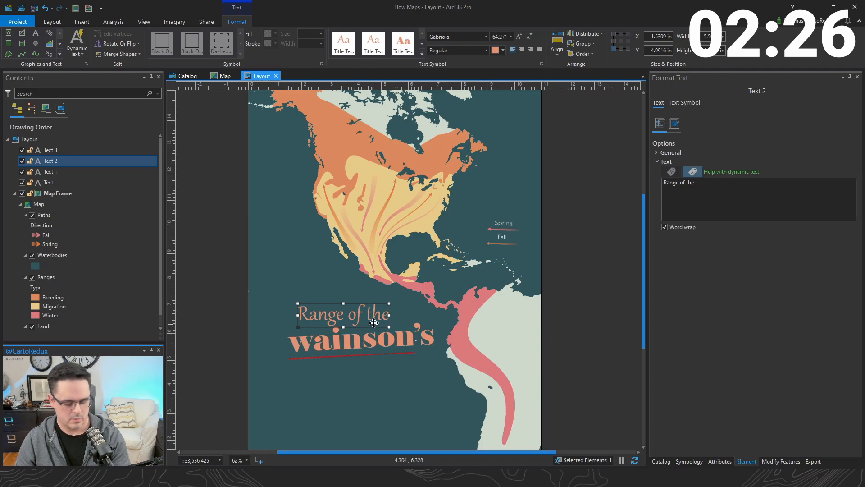
click(381, 339)
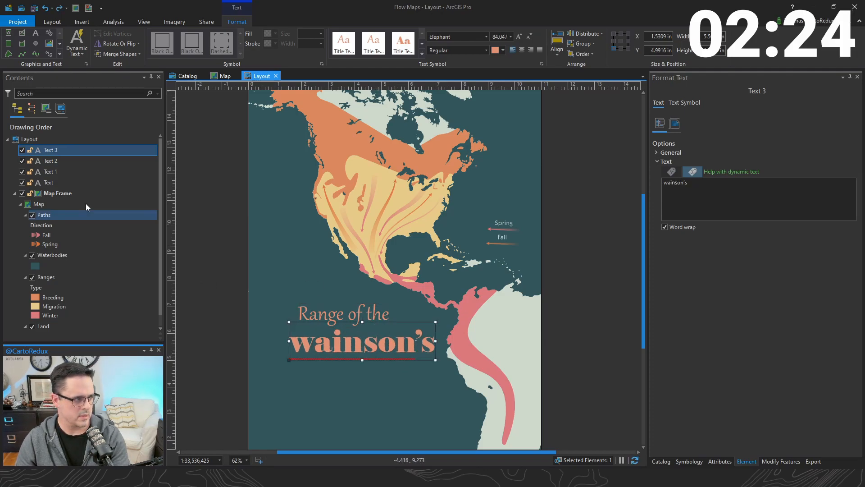
drag(50, 150, 61, 166)
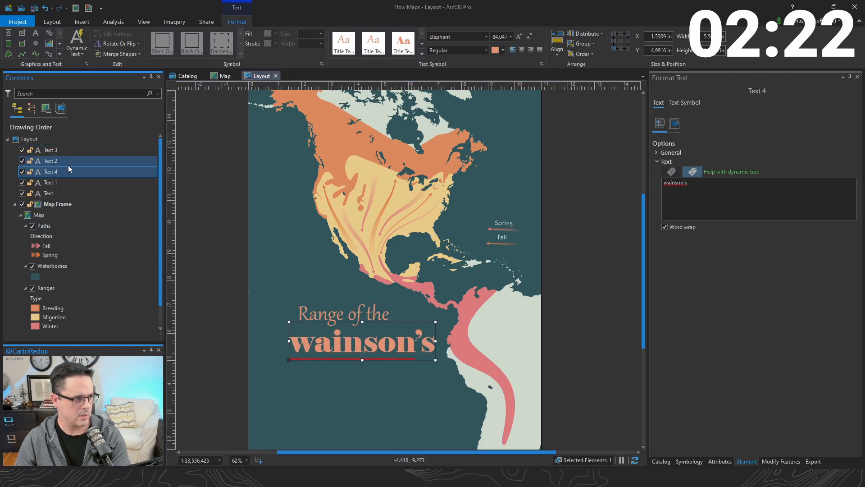
- Place the "wainson's" copy below the original, change its text to "hrush" and position it at about X 2.05 in, Y 3.56 in
drag(328, 336, 339, 372)
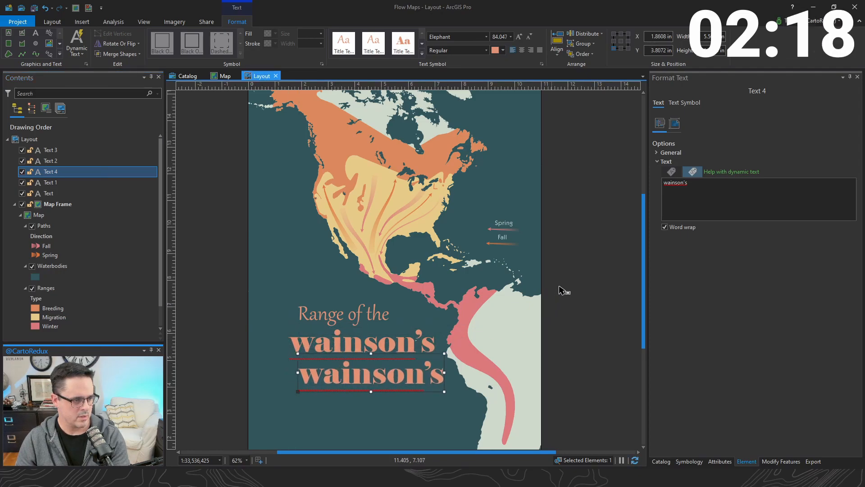
drag(694, 182, 658, 188)
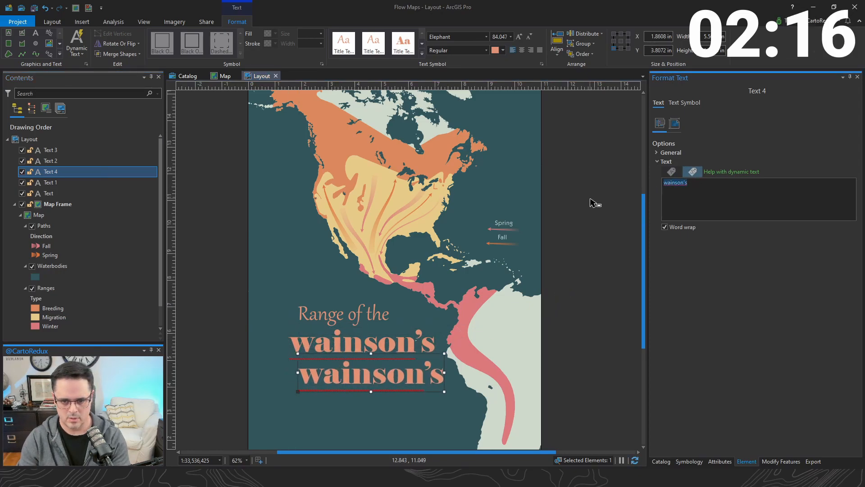
text(hrush)
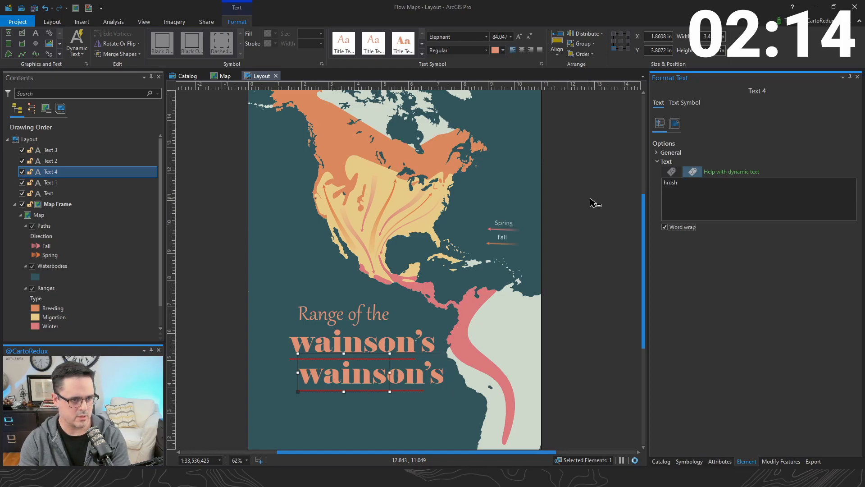
drag(361, 374, 366, 381)
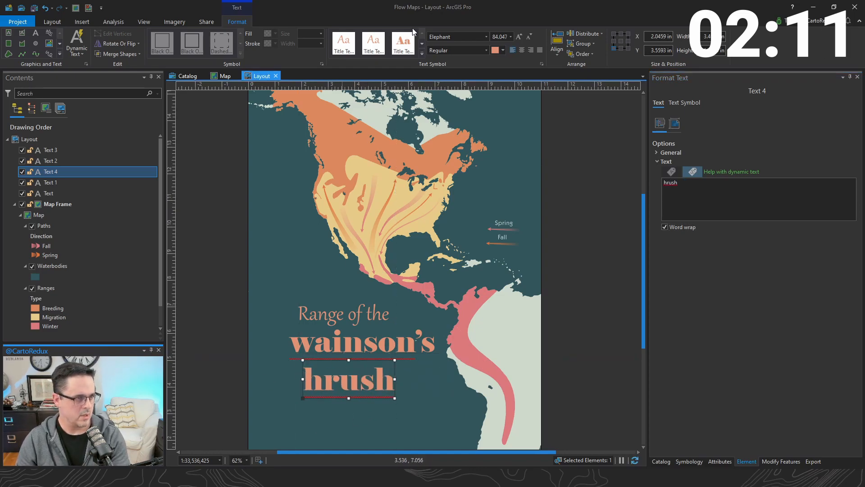
- Add a new text element near the start of "wainson's" and set its text to "S"
click(36, 33)
click(284, 354)
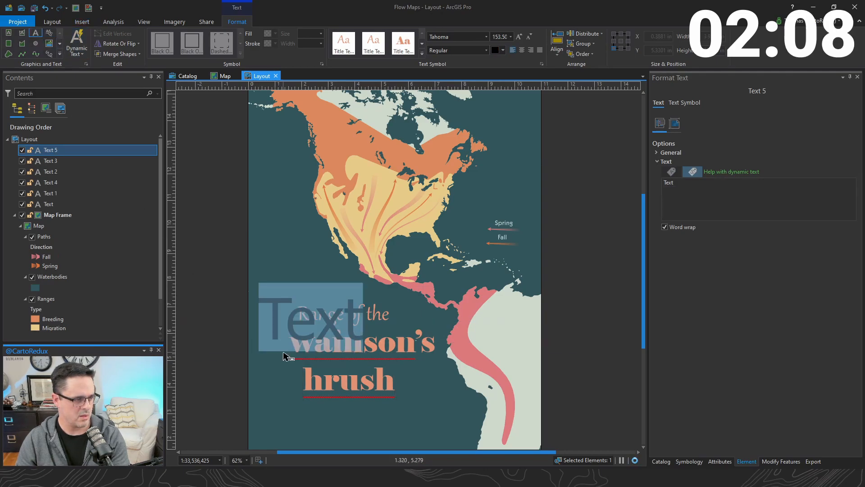
click(279, 320)
double_click(280, 320)
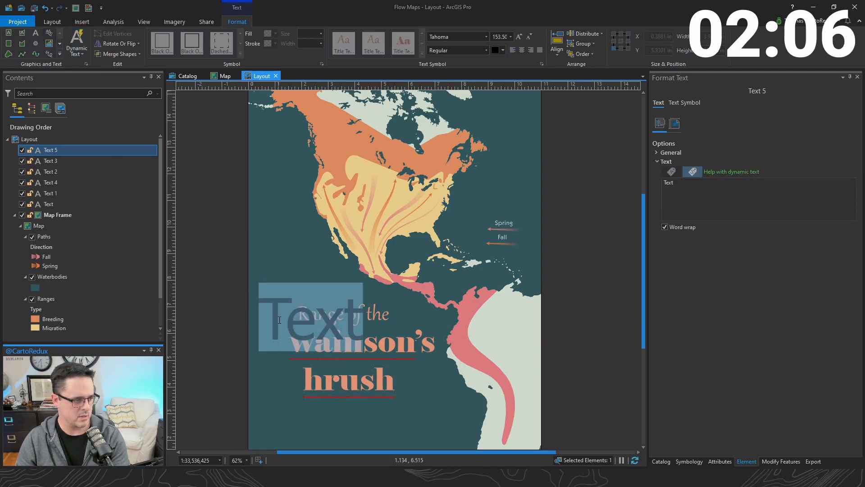
text(S)
- Duplicate the "S" text element below "Range of the" in the drawing order and change the original's text to "T"
click(38, 146)
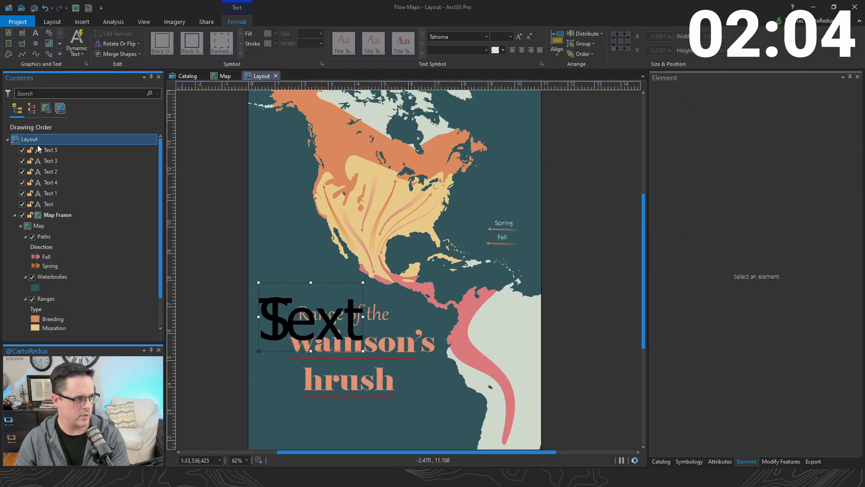
drag(54, 148, 60, 169)
double_click(287, 329)
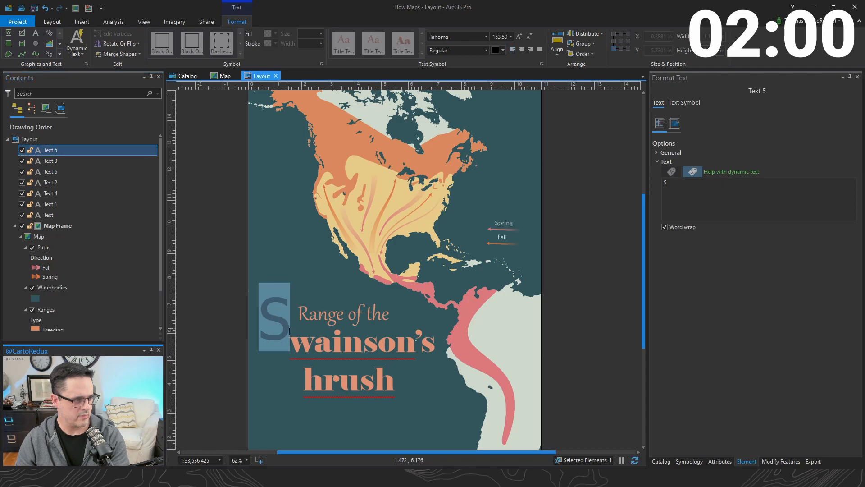
double_click(668, 190)
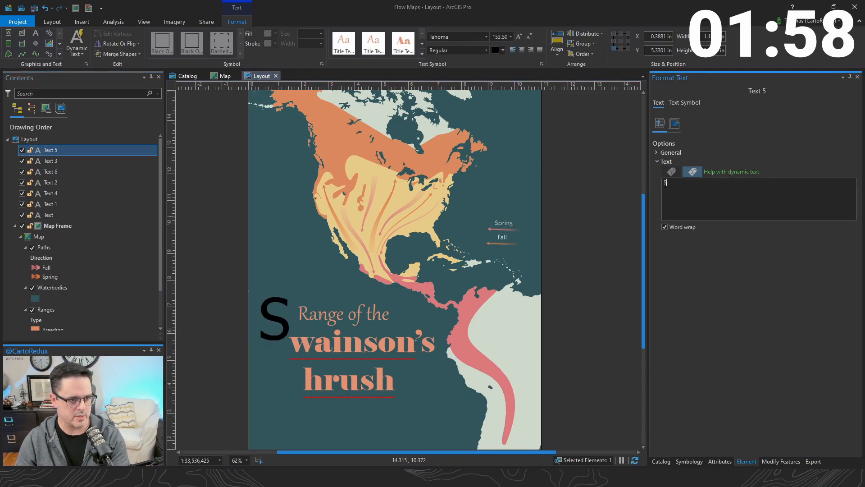
text(T)
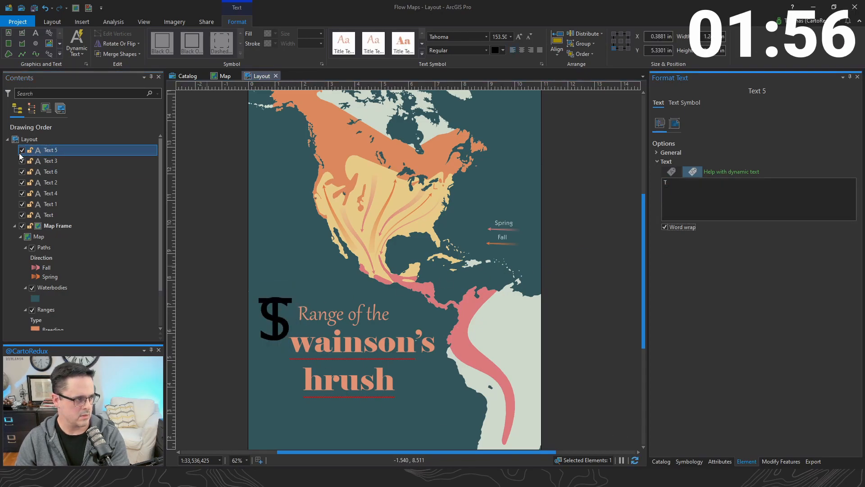
- Move the "T" in front of "hrush" and the "S" in front of "wainson's" as initial letters
click(49, 151)
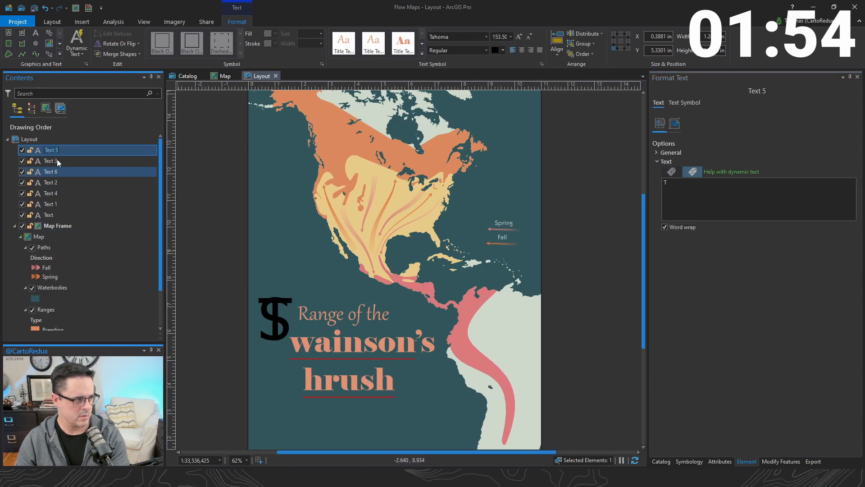
click(57, 161)
click(60, 154)
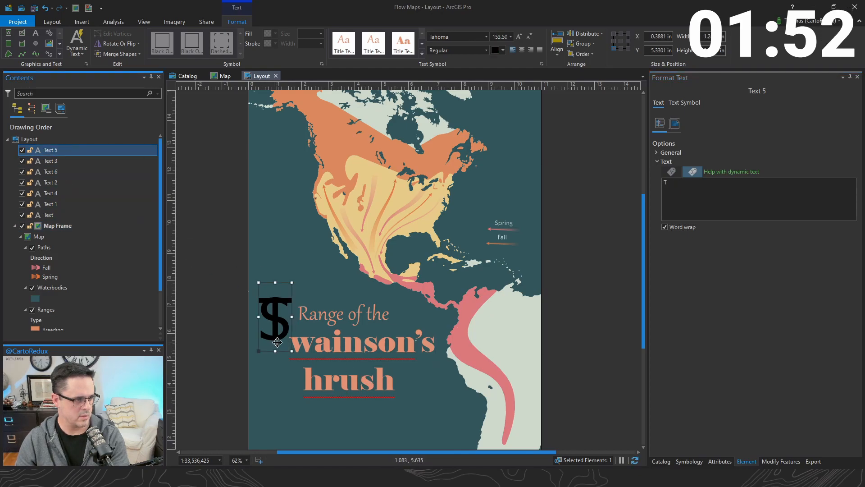
drag(277, 343, 290, 377)
click(283, 326)
drag(284, 327, 277, 356)
- Apply the Title Text 3 style to the "S" and "T" initials together
shift+click(299, 381)
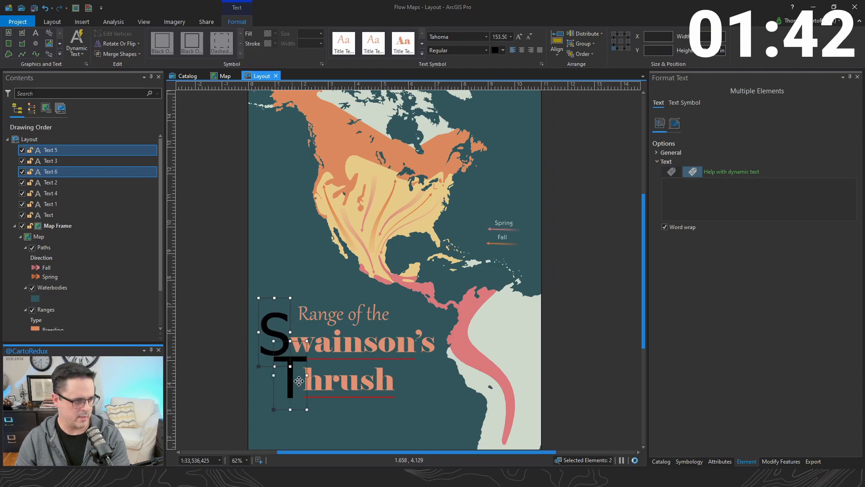
click(422, 54)
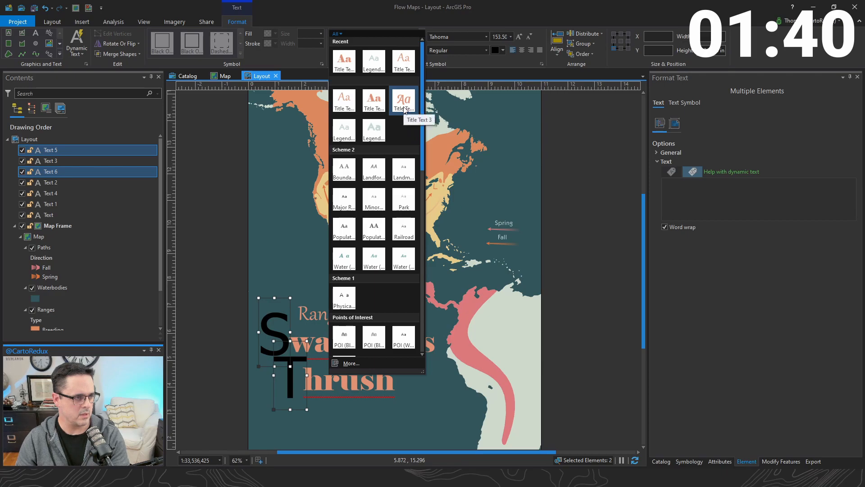
click(404, 109)
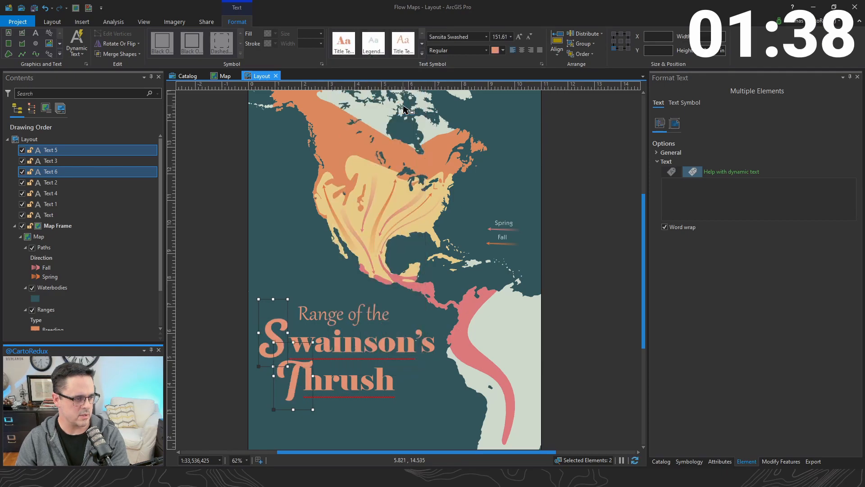
- Nudge the "T" and "S" initials so they line up closely with "hrush" and "wainson's"
drag(295, 382, 301, 376)
click(231, 401)
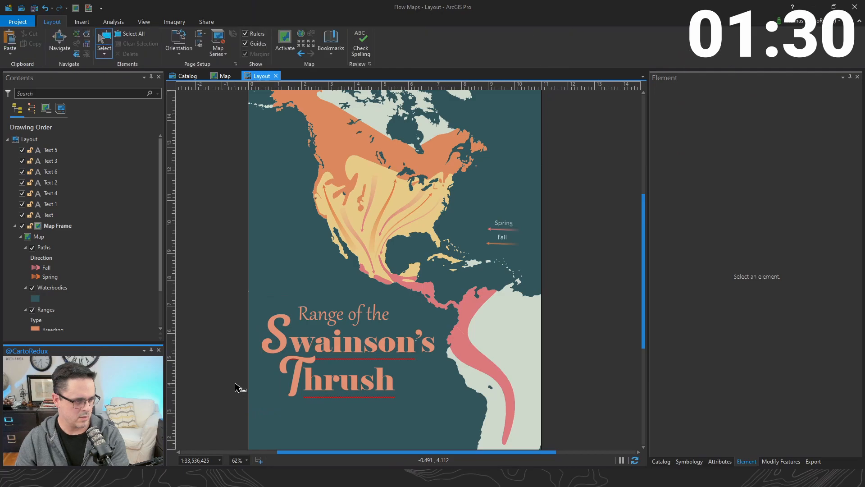
drag(268, 348, 272, 351)
click(227, 387)
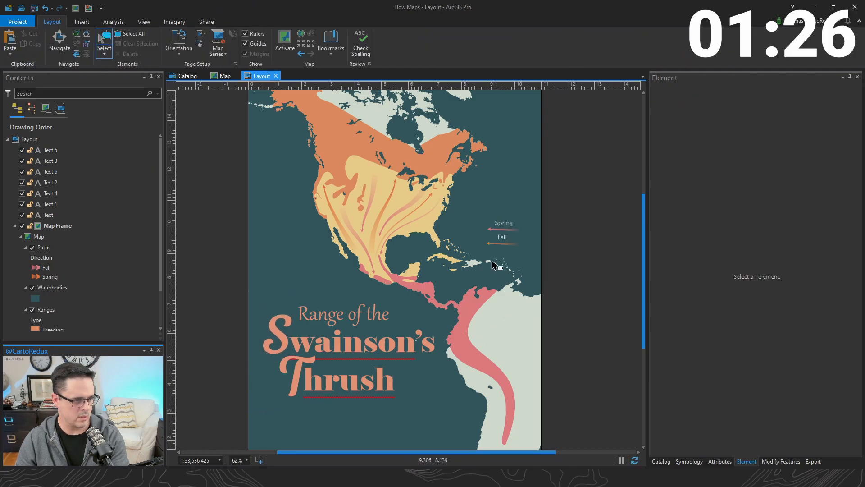
- Insert a legend in the Atlantic above the Spring and Fall labels, with only its Ranges item turned on
click(79, 22)
click(374, 42)
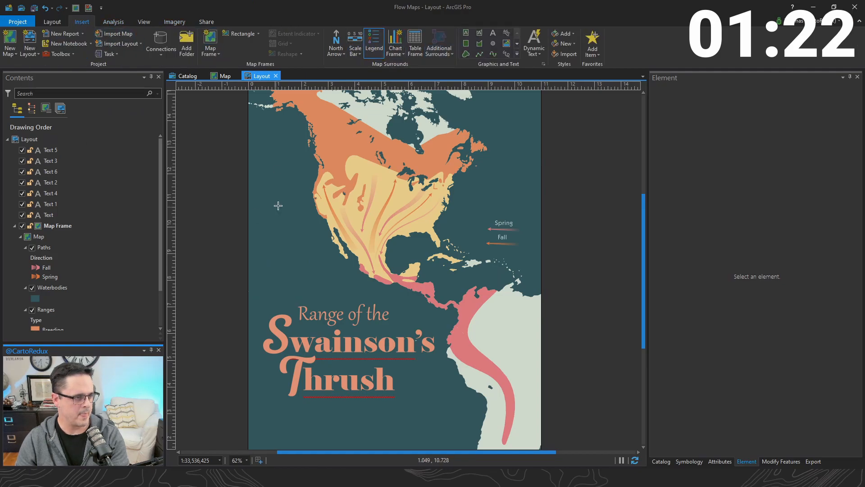
drag(485, 163, 519, 206)
click(17, 150)
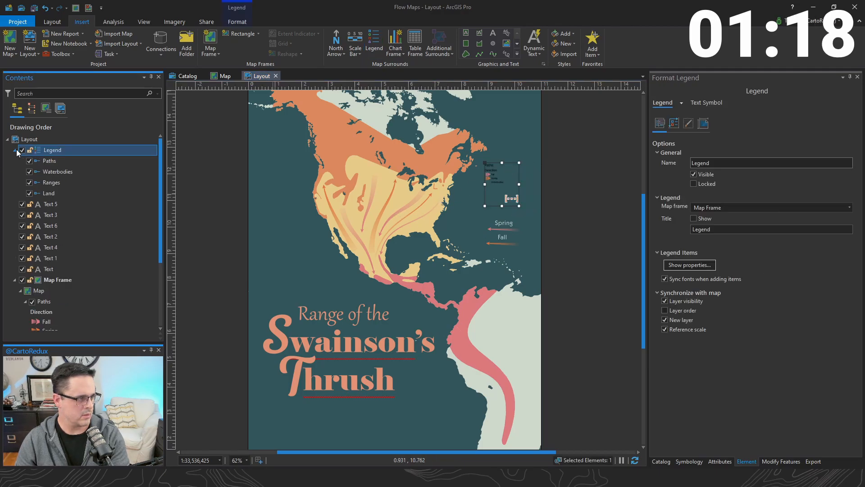
alt+click(29, 183)
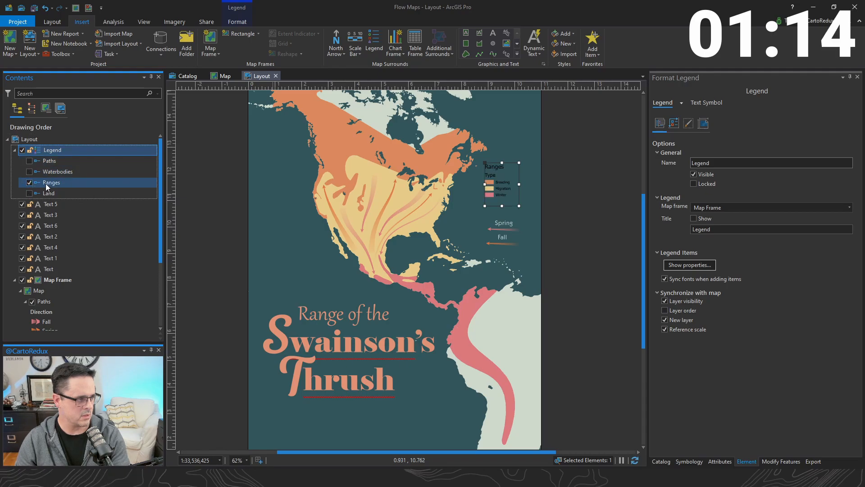
- Hide the layer name and headings of the Ranges legend item, keeping only its labels
double_click(58, 184)
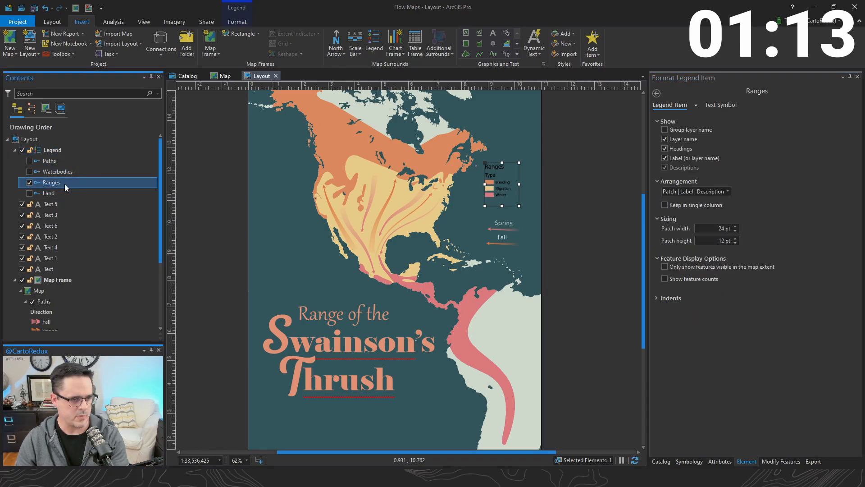
click(669, 140)
click(675, 150)
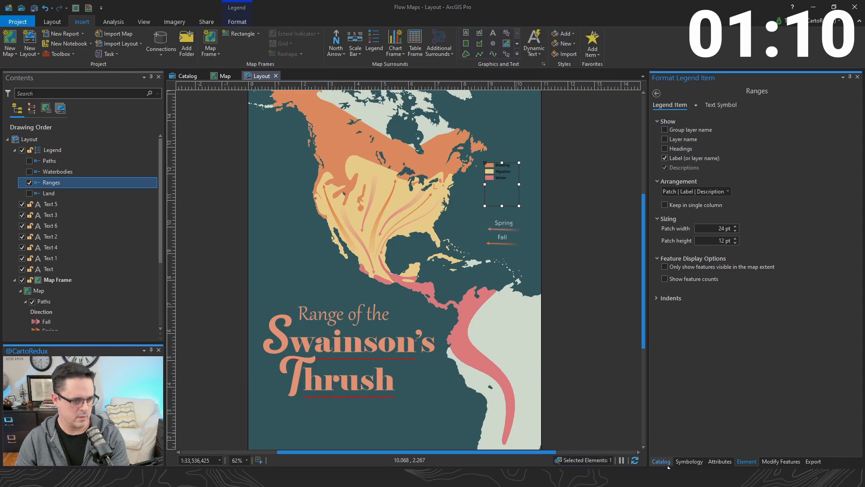
- Change the legend patch shape of the Breeding, Migration and Winter classes in the Ranges layer to the slanted, rounded natural-area shape
click(689, 461)
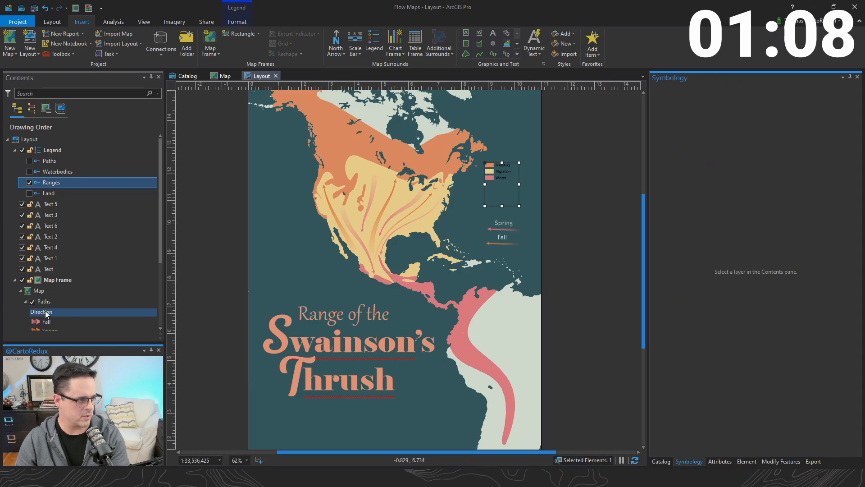
scroll(48, 307, down, 3)
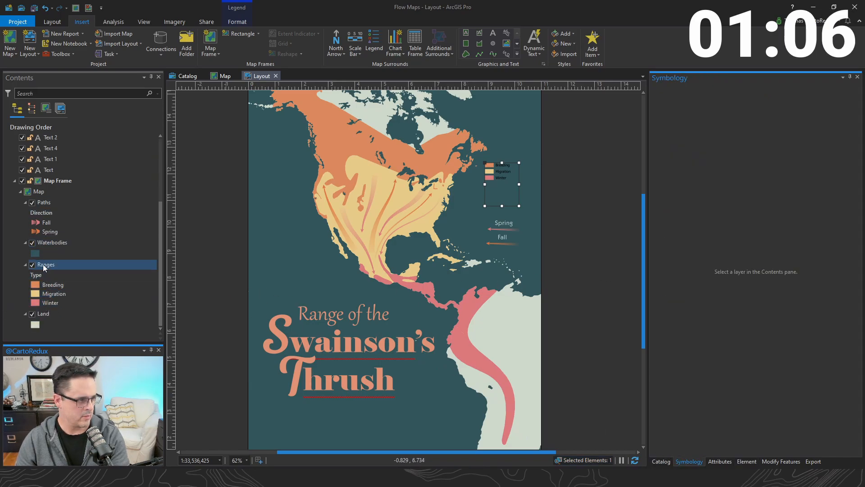
click(42, 264)
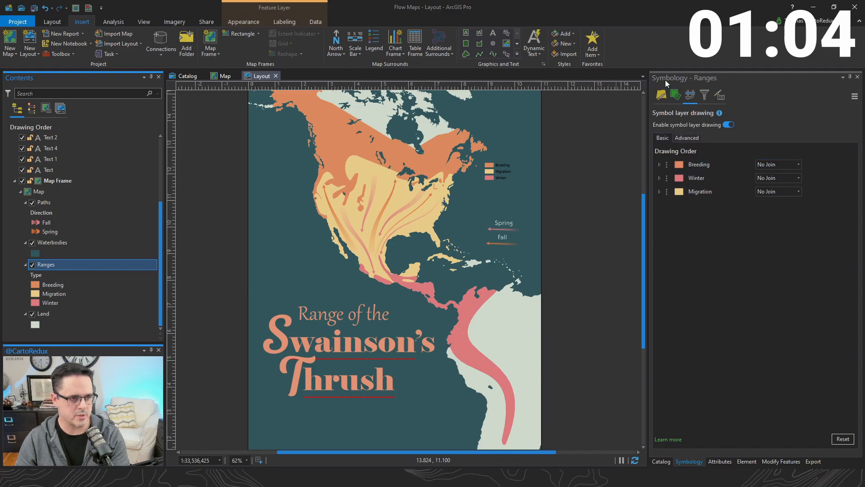
click(661, 95)
click(688, 247)
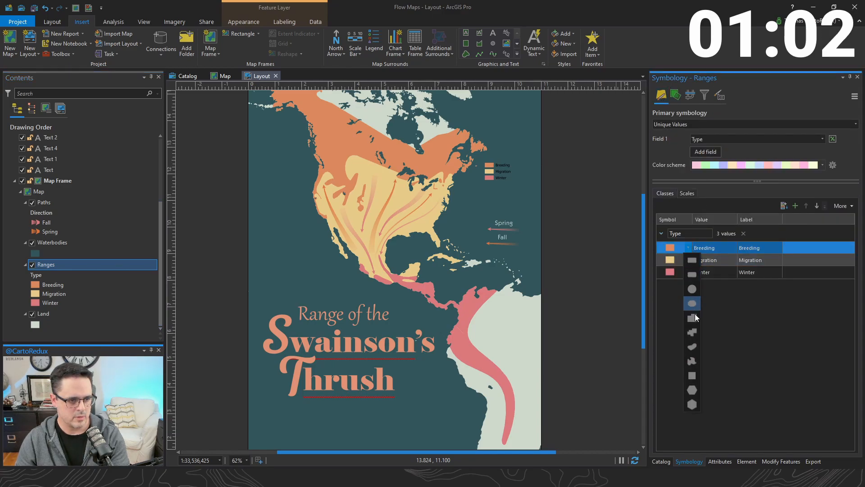
click(694, 346)
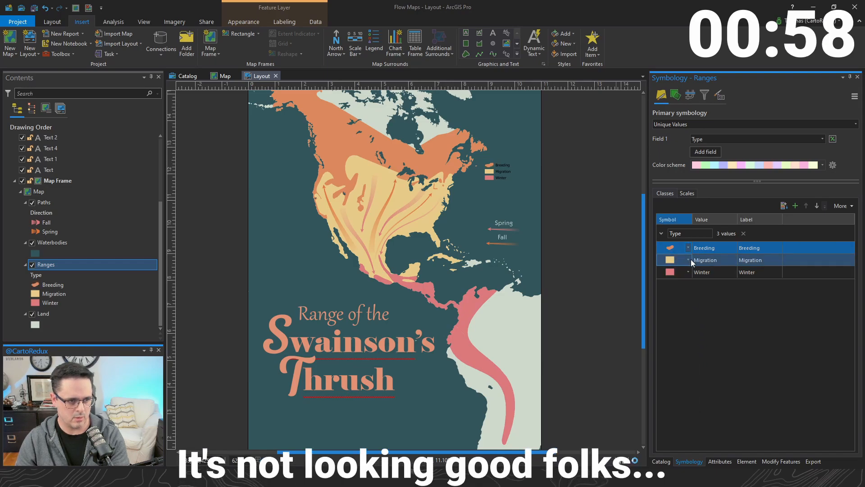
click(688, 259)
click(696, 359)
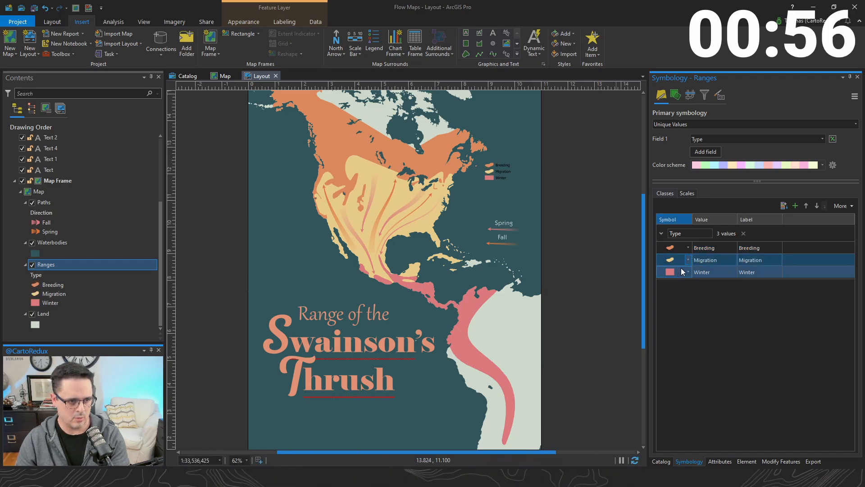
click(689, 272)
click(694, 372)
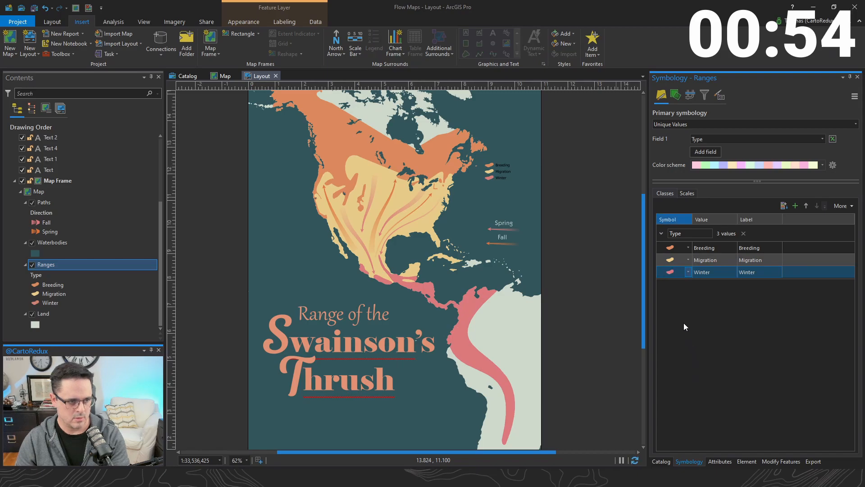
- Set the Ranges legend item's patch width and patch height to 20 pt each
scroll(34, 190, up, 2)
click(31, 160)
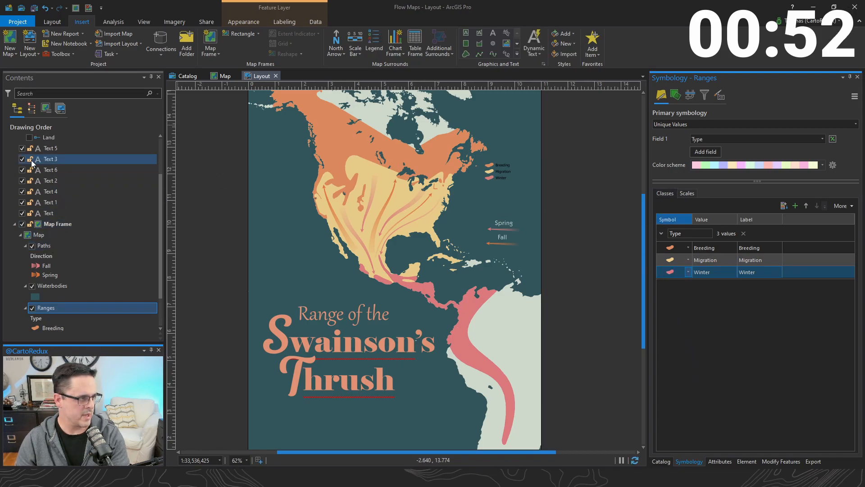
scroll(32, 163, up, 3)
double_click(55, 183)
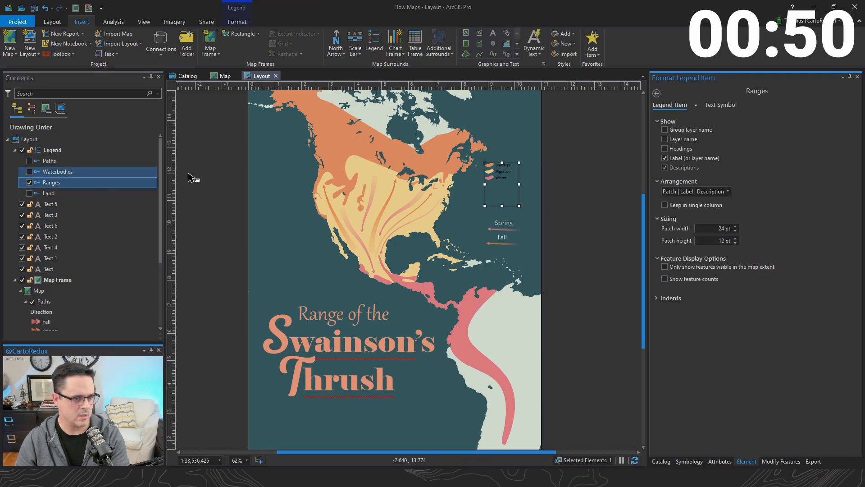
double_click(720, 229)
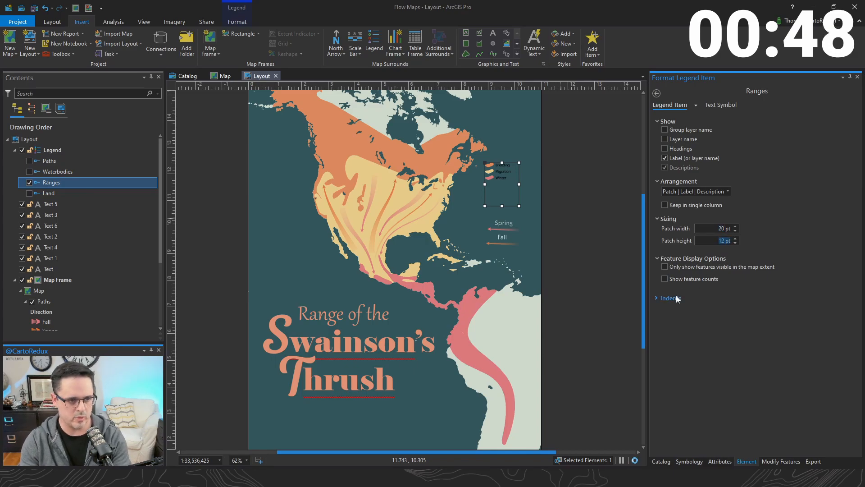
text(220)
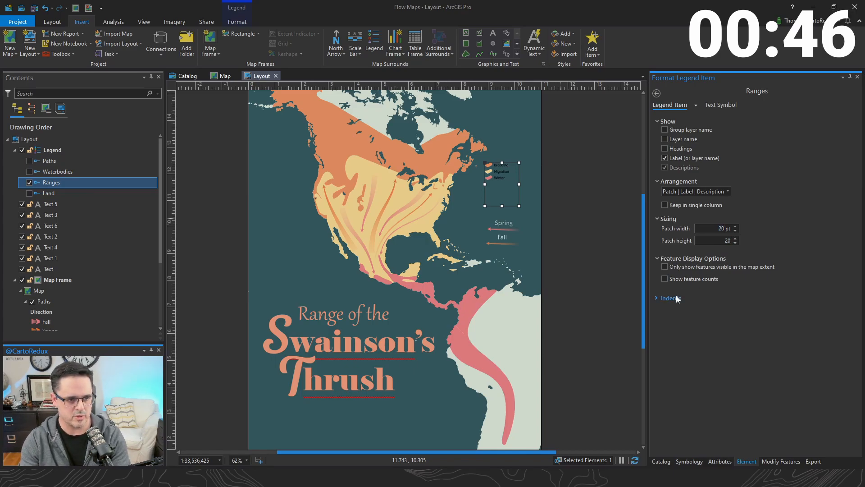
key(Tab)
- Apply the light, regular-weight Legend text style to the Ranges legend item and move the legend down to just above the Spring label
click(237, 22)
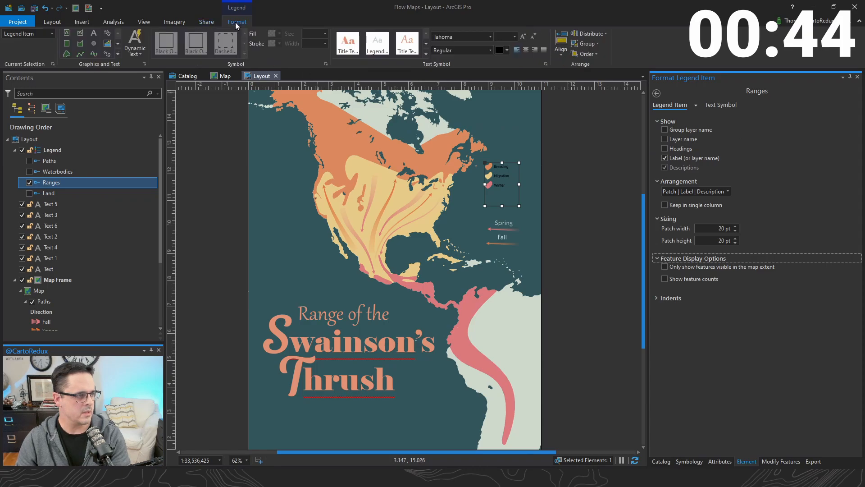
click(426, 54)
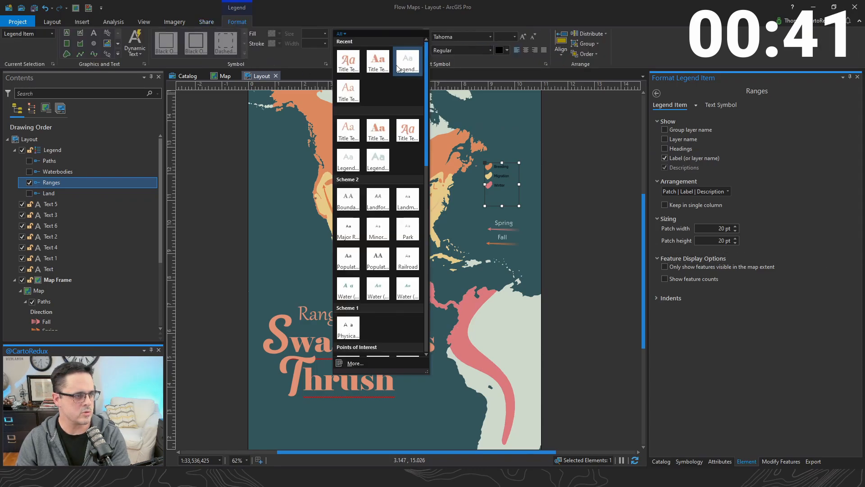
click(348, 159)
drag(503, 180, 509, 197)
click(581, 195)
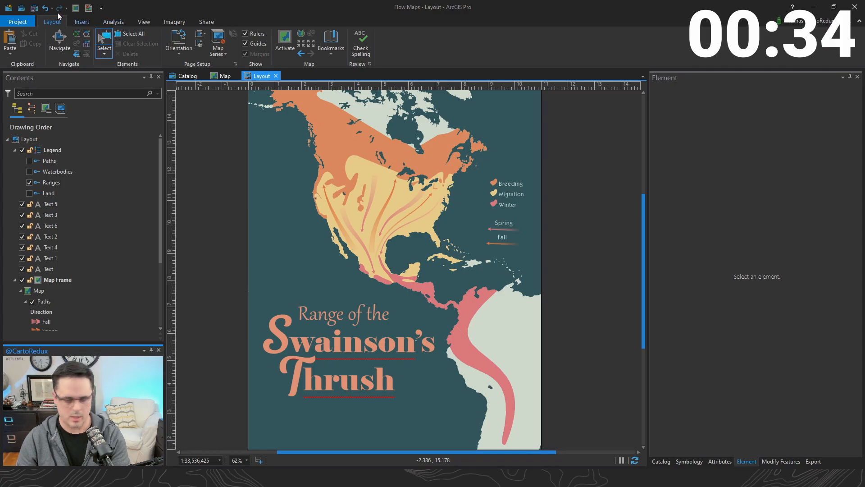
- Add the text heading RANGE above the legend in the Atlantic
click(83, 21)
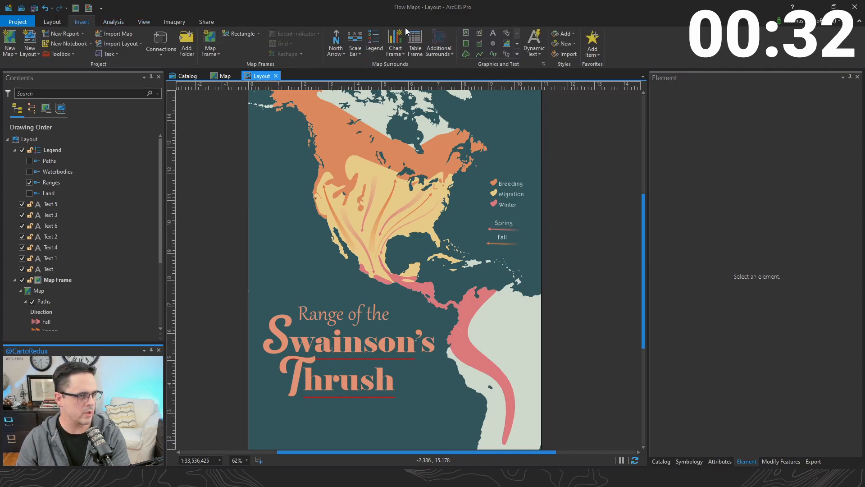
click(490, 34)
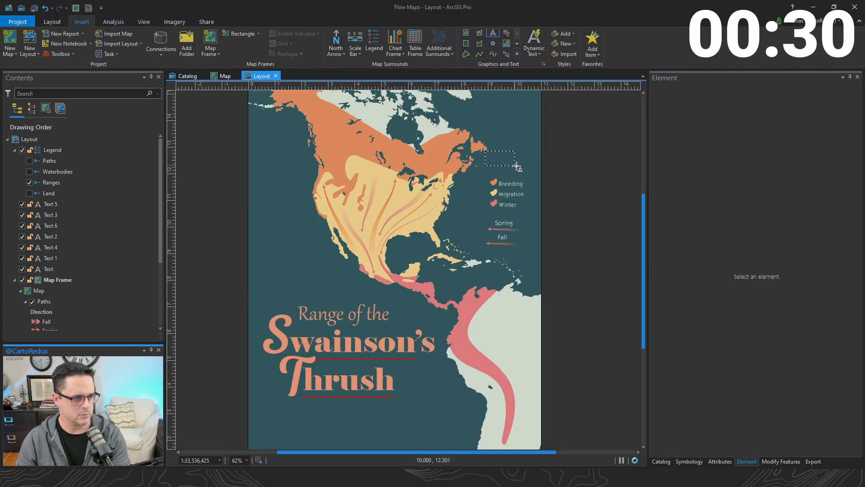
drag(517, 167, 519, 167)
text(RANGE)
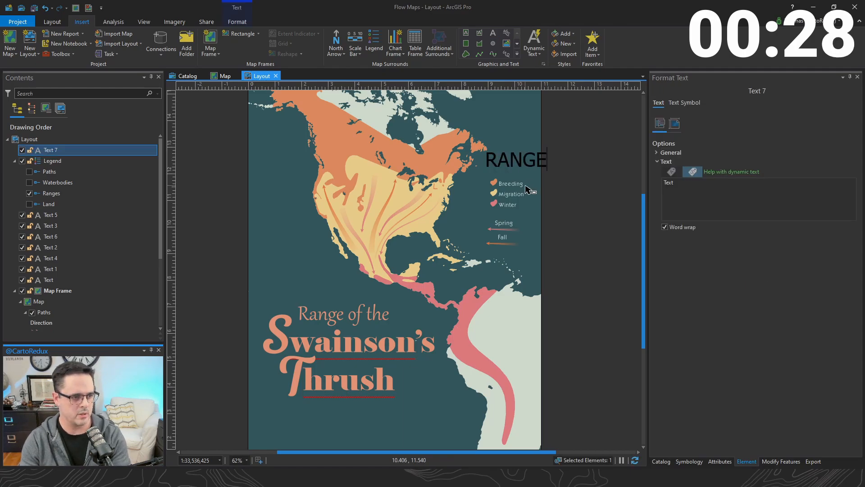
click(571, 191)
- Duplicate the RANGE heading, place the copy over the Spring label and change its text to MIGRATION
drag(57, 150, 51, 211)
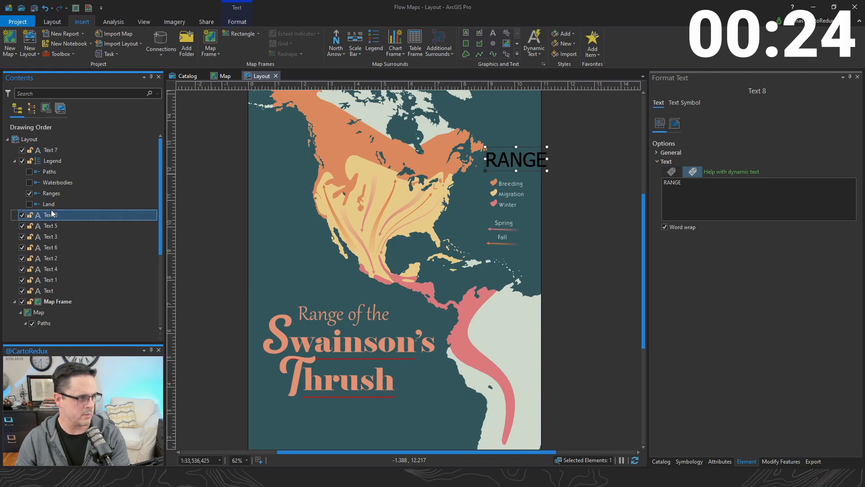
drag(522, 167, 511, 228)
click(659, 189)
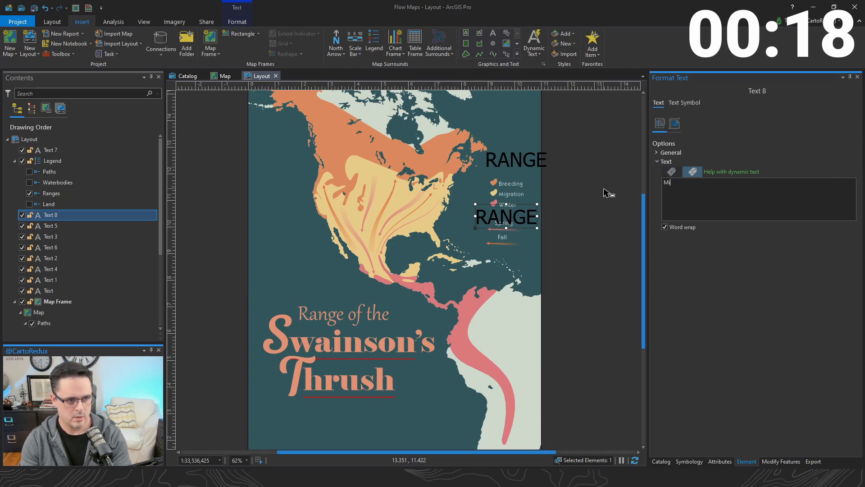
text(ION)
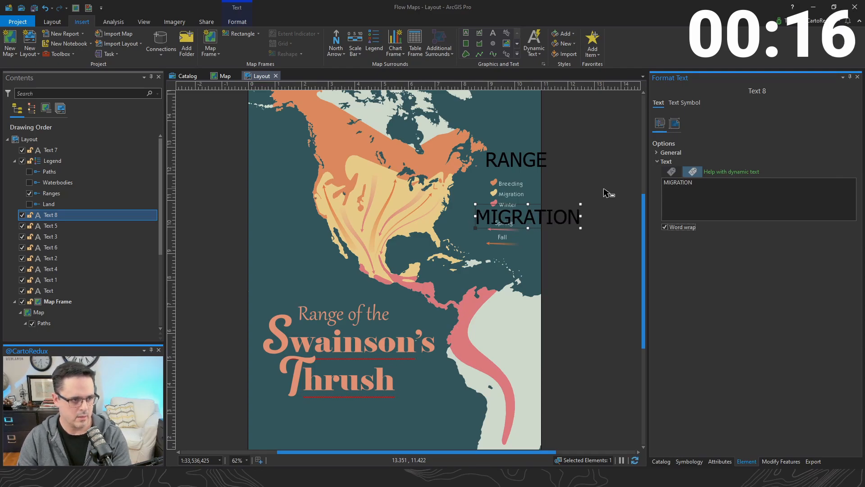
- Apply the bold Legend text style, Koblenz Serial 20 pt, to both the RANGE and MIGRATION headings
shift+click(537, 165)
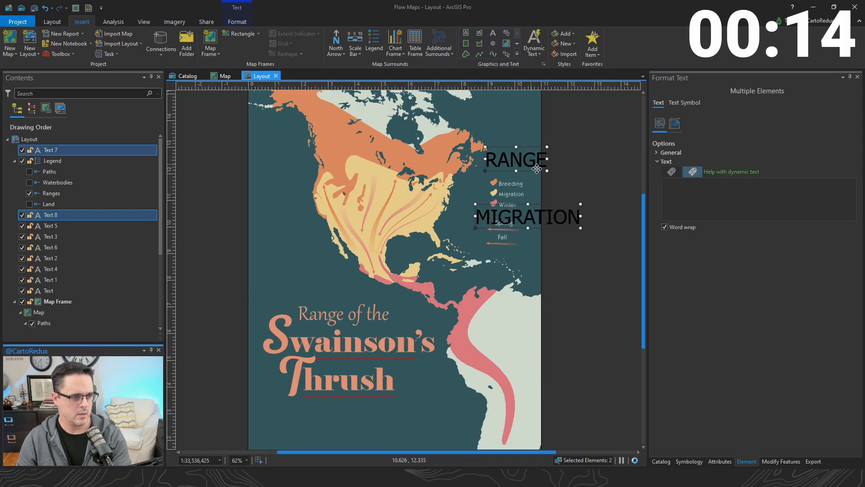
click(232, 24)
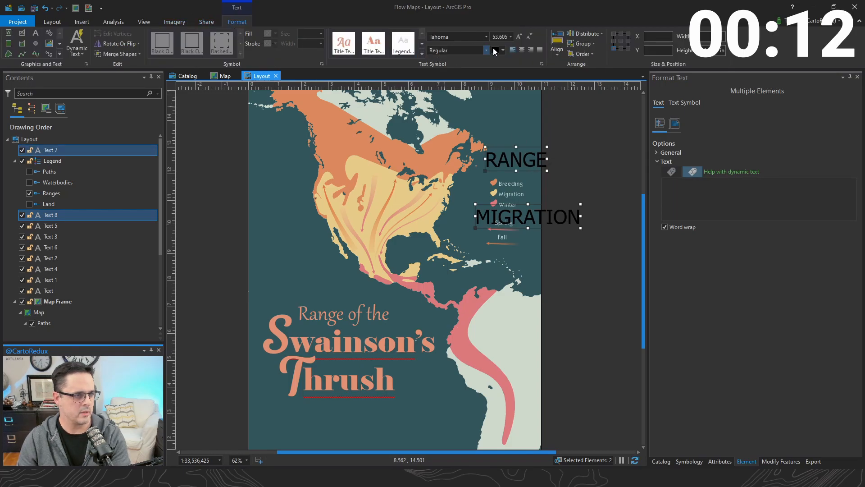
click(422, 53)
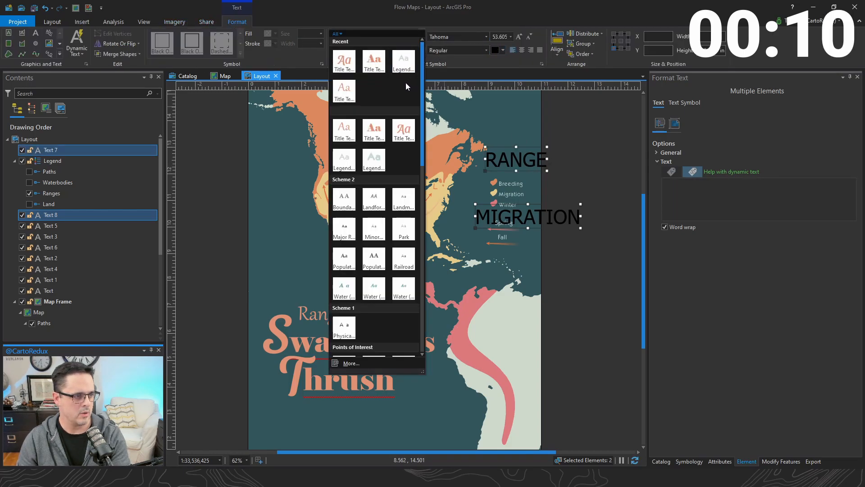
click(384, 161)
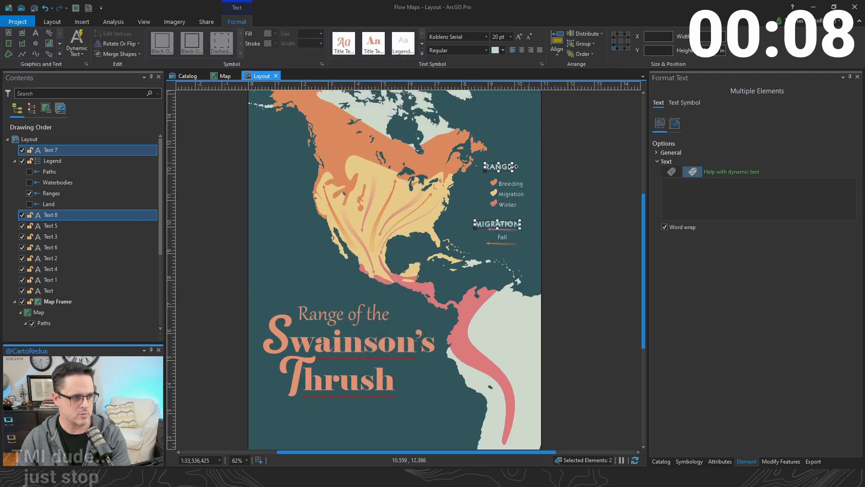
- Position the RANGE heading centred over the range legend and the MIGRATION heading directly above the Spring label
mouse_move(508, 167)
mouse_down()
mouse_move(515, 155)
mouse_move(509, 168)
mouse_up()
click(503, 173)
click(508, 158)
click(590, 183)
click(257, 78)
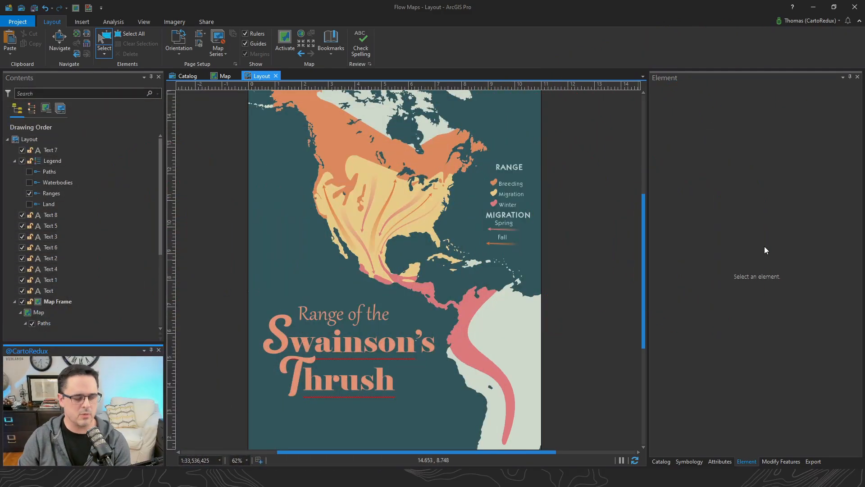
- Add the Texture Tiles map to the layout as a second map frame, 11 in wide and 17 in high
click(661, 462)
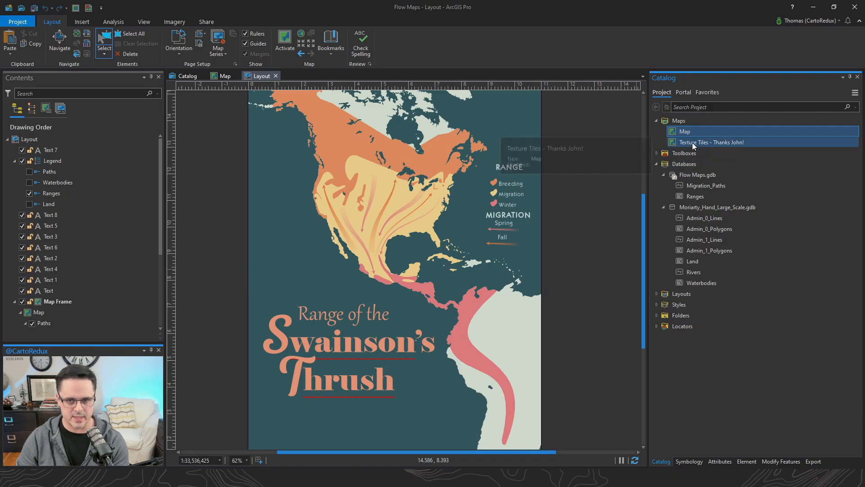
drag(694, 142, 373, 242)
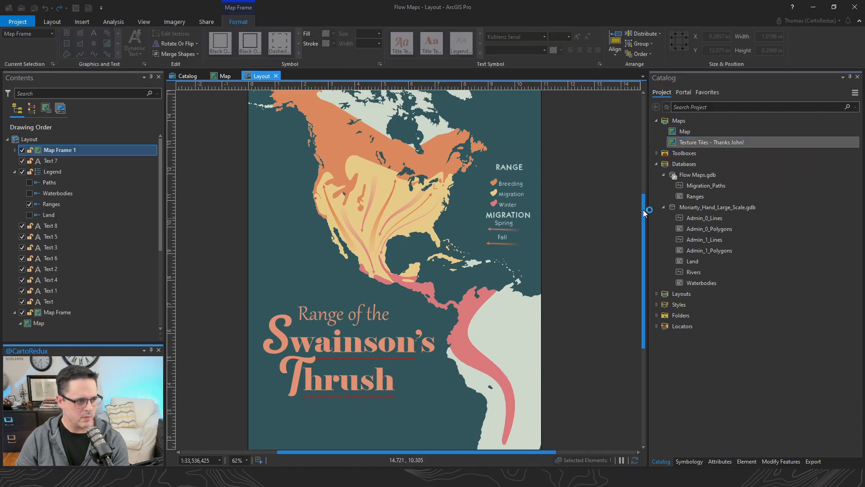
double_click(64, 151)
double_click(713, 164)
text(11)
key(Tab)
text(17)
- Set the texture map frame's position to X 0 in and Y 0 in so it aligns with the page
double_click(719, 198)
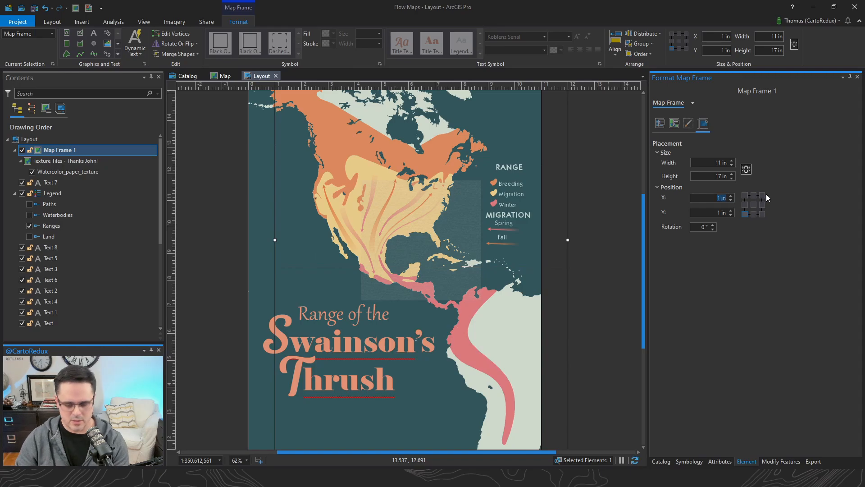
key(Tab)
text(0)
key(Tab)
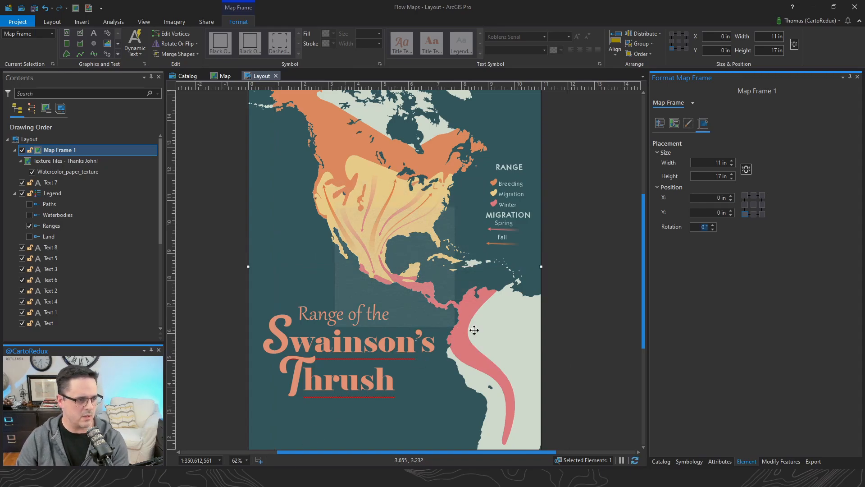
- Activate the texture map frame, enlarge the watercolor paper texture to cover the whole page at about 1:61,163,692, and lock the frame
click(58, 150)
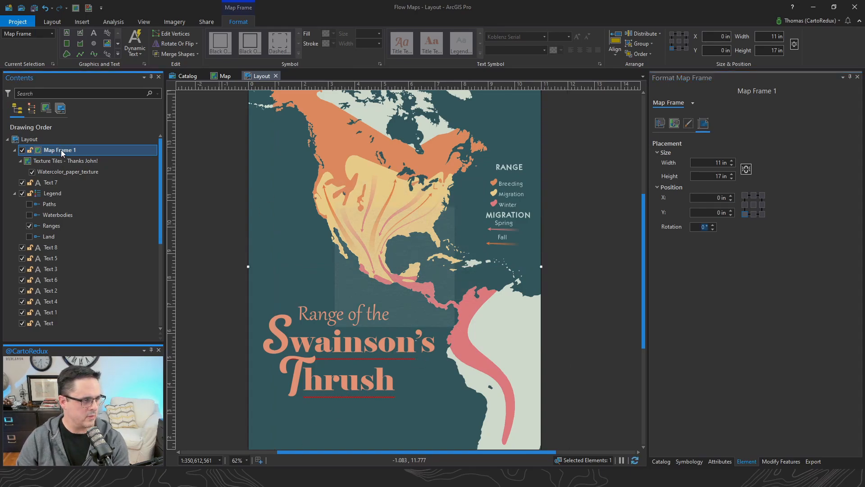
click(76, 10)
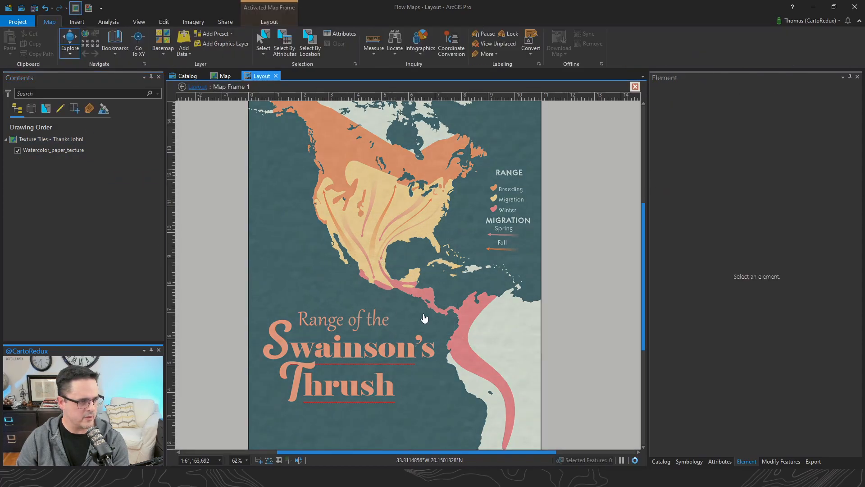
key(Escape)
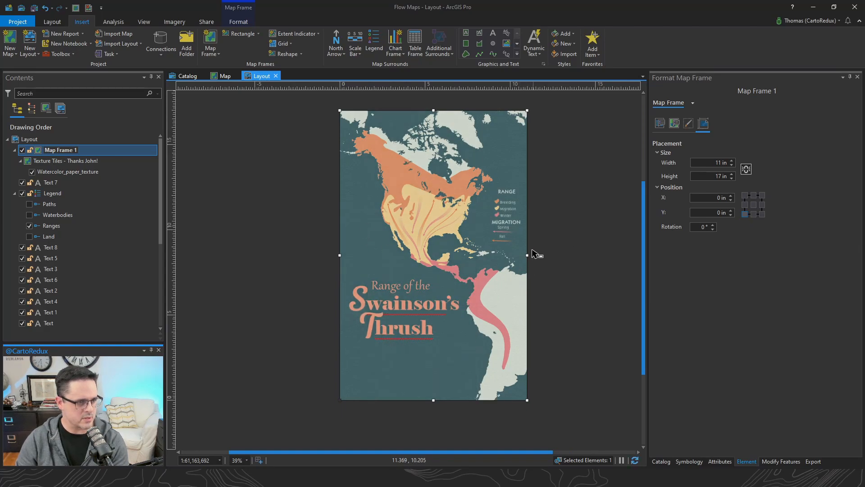
scroll(563, 219, up, 3)
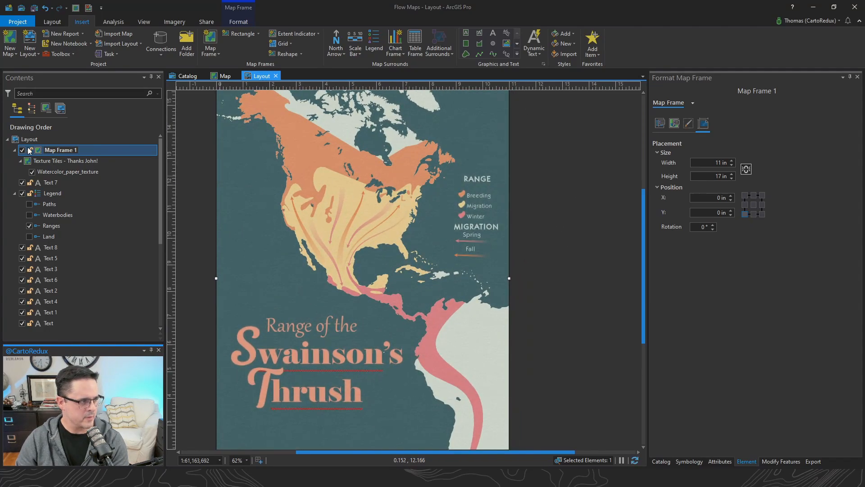
click(42, 174)
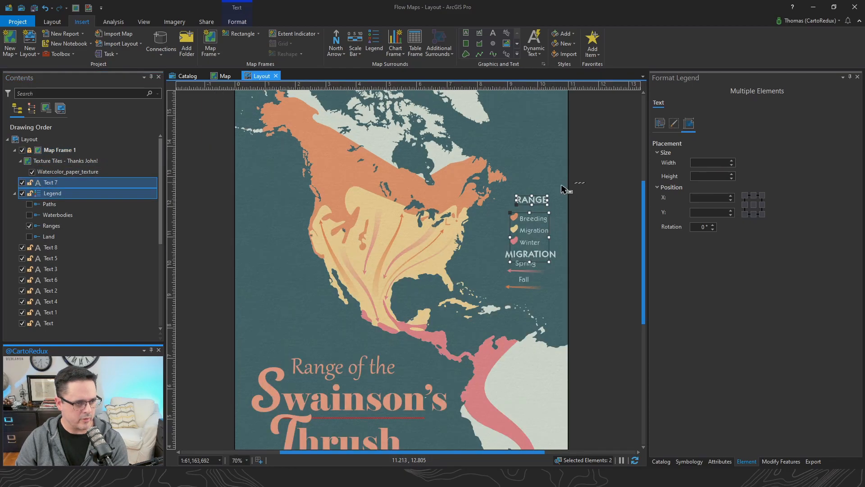
- Lock the main map frame and shift the legend, both headings and the season labels about 0.10 in right, over the arrows
drag(501, 283, 501, 282)
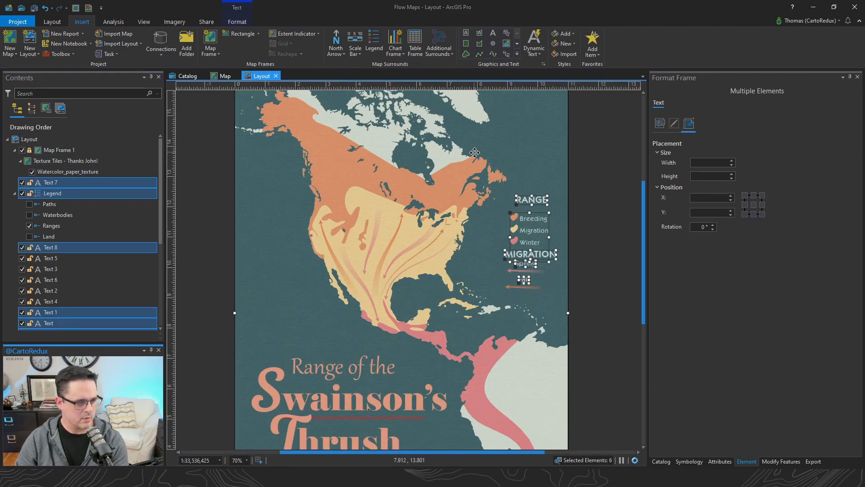
scroll(563, 251, up, 4)
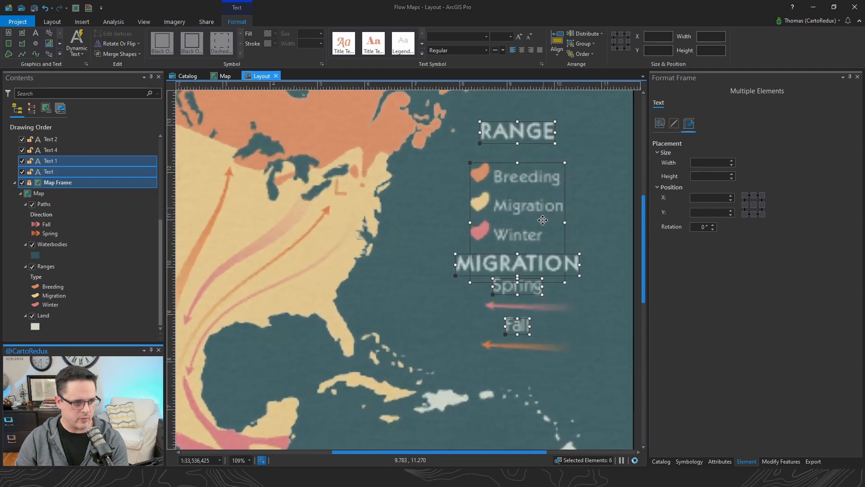
drag(558, 233, 560, 236)
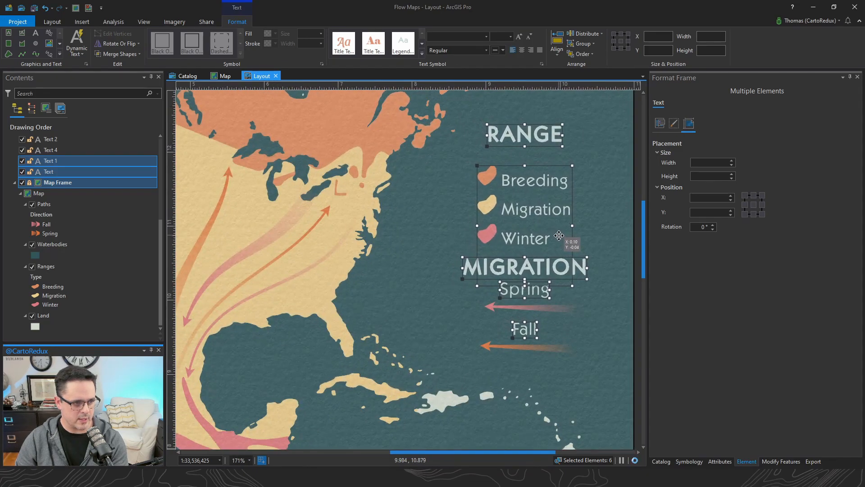
- Move the RANGE heading down closer to the Breeding entry, and raise it together with the legend slightly away from MIGRATION
drag(568, 137, 549, 148)
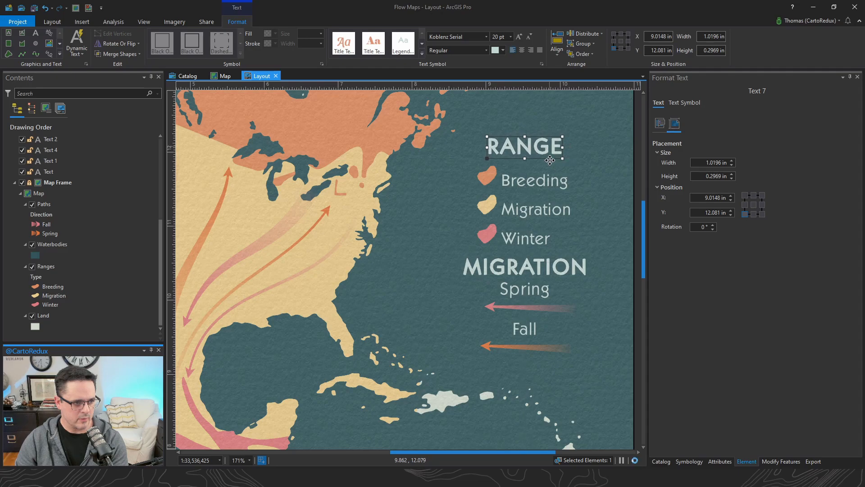
click(542, 271)
shift+click(538, 148)
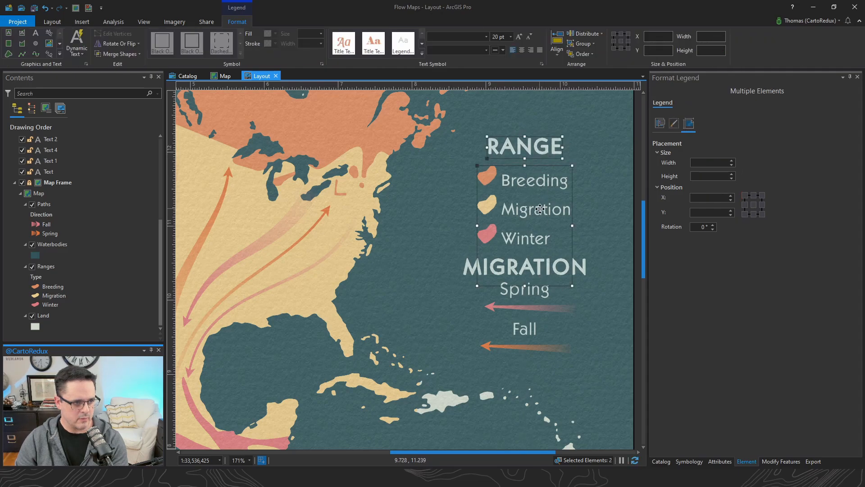
drag(541, 208, 542, 201)
click(592, 213)
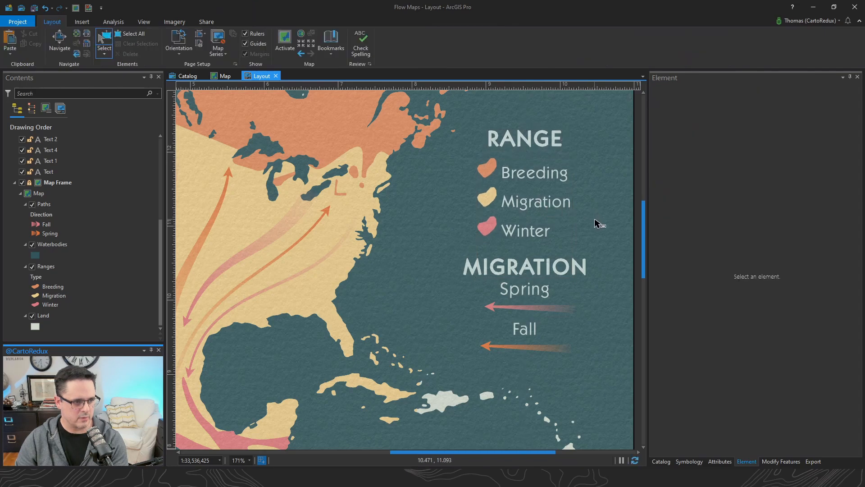
- Open the export settings for the finished layout
scroll(596, 228, down, 5)
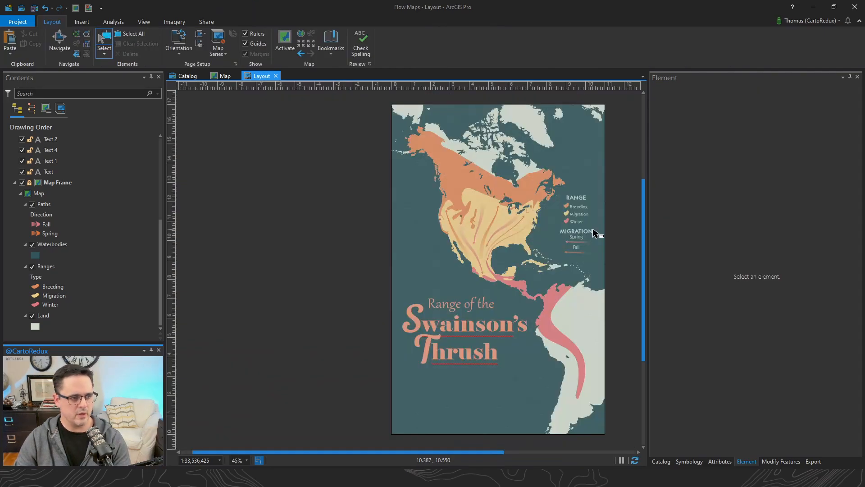
click(206, 22)
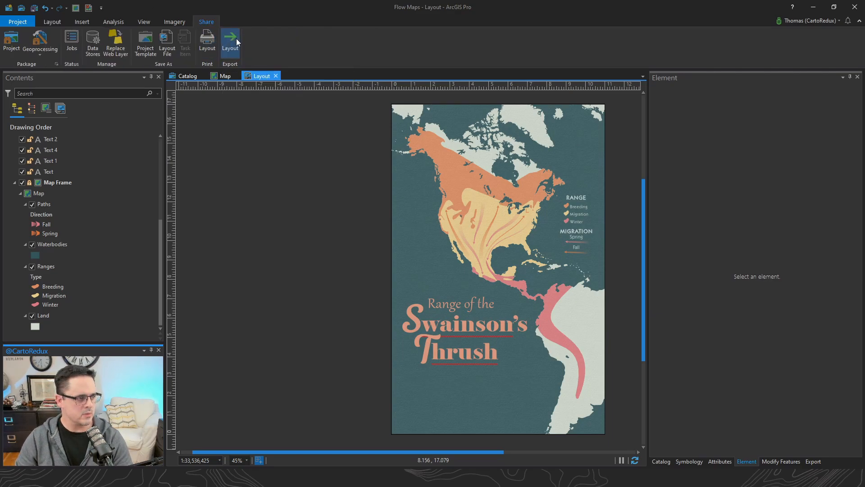
click(236, 39)
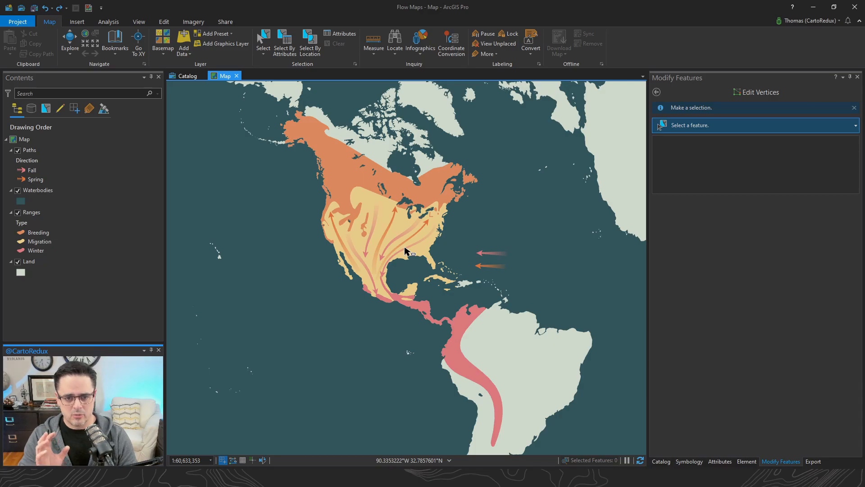
drag(381, 233, 415, 240)
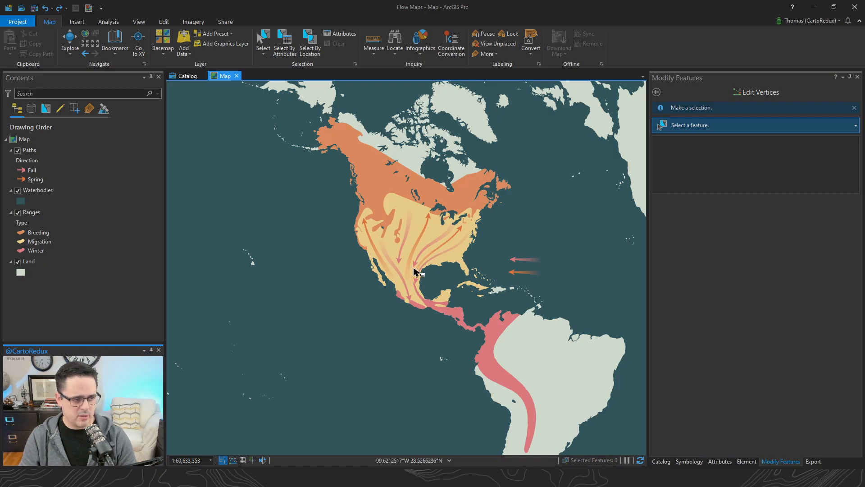
drag(419, 269, 413, 268)
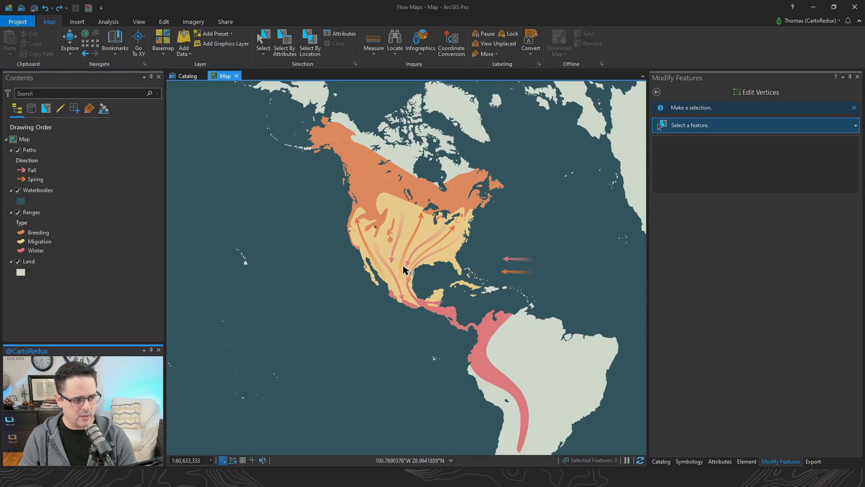
middle_click(404, 270)
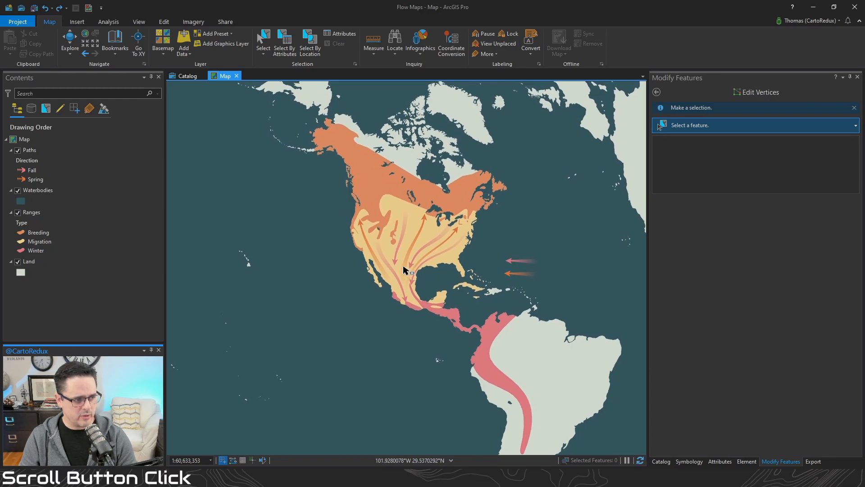
- Examine the settings for a new suggested projected coordinate system in the map's properties, including the projection property choices
double_click(41, 139)
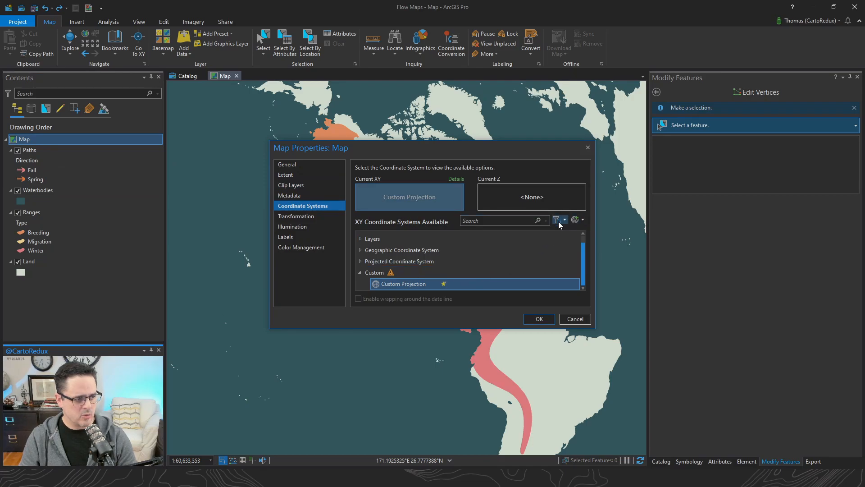
click(583, 221)
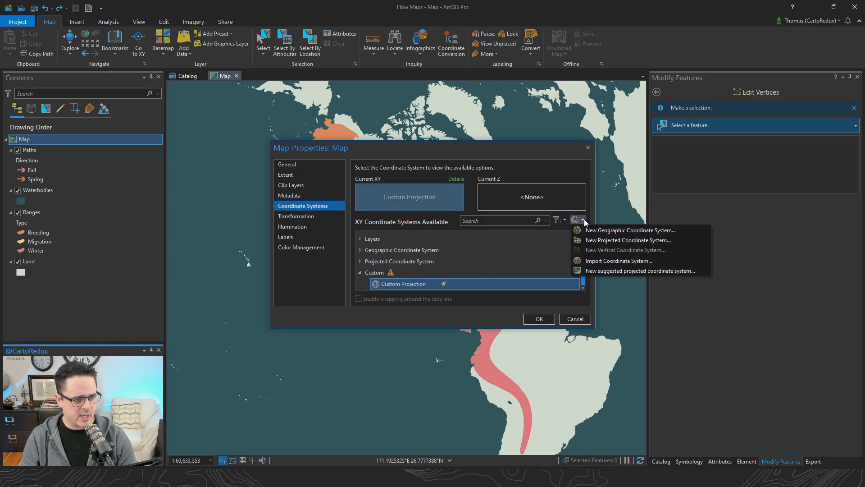
click(602, 272)
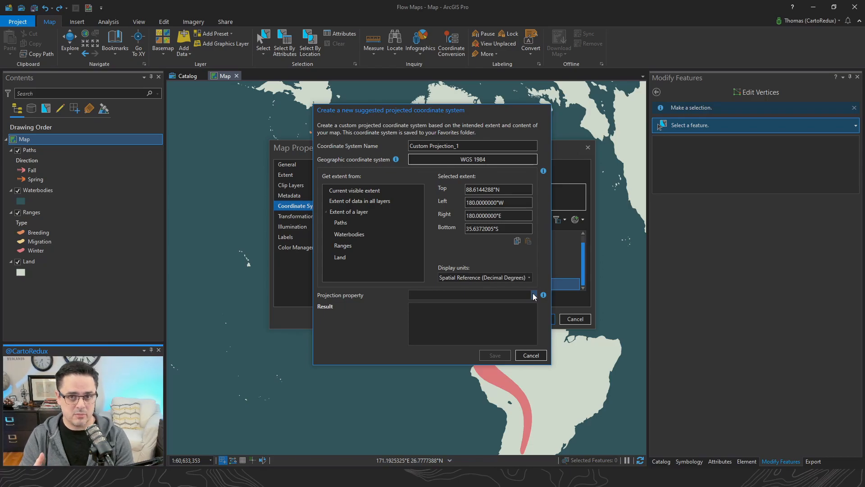
click(533, 295)
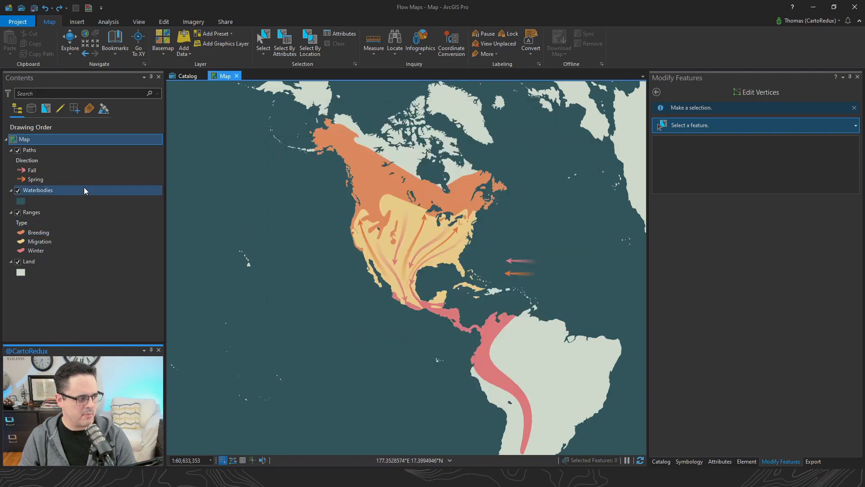
- Browse the project folders down to Moriarty_Hand_Large_Scale.gdb under Carto\moriarty-hand\Large Scale and examine the actions available for it
click(661, 461)
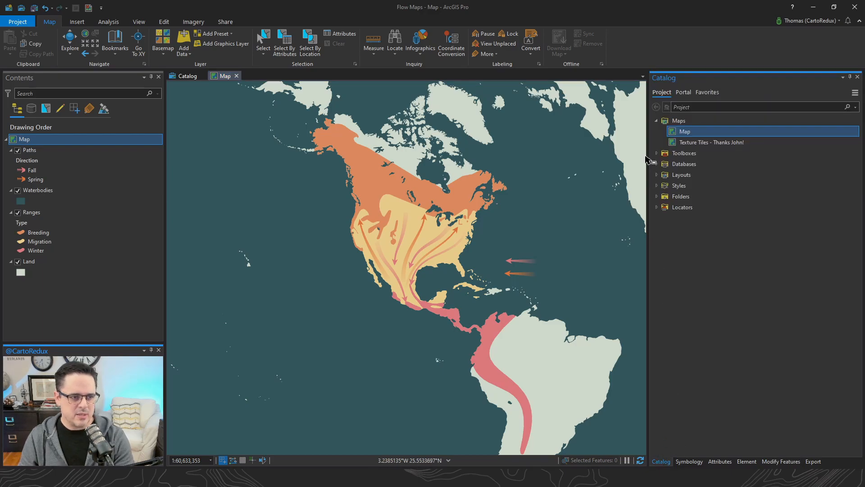
click(656, 121)
click(656, 175)
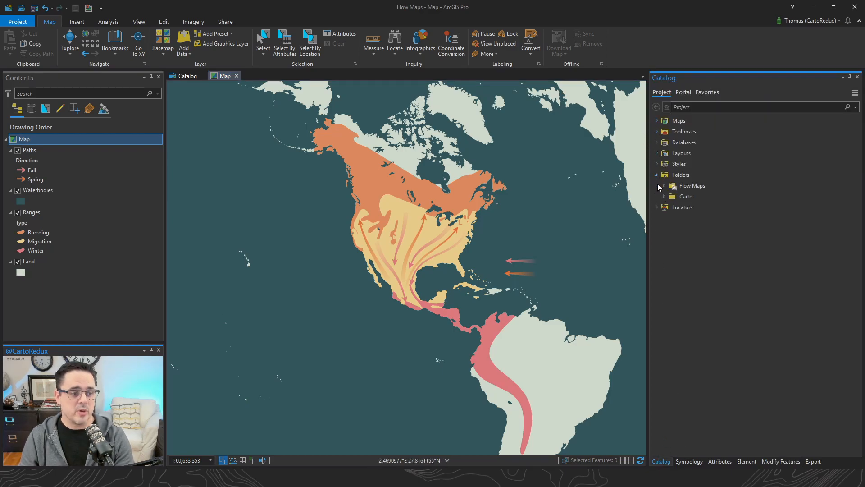
click(663, 186)
click(664, 250)
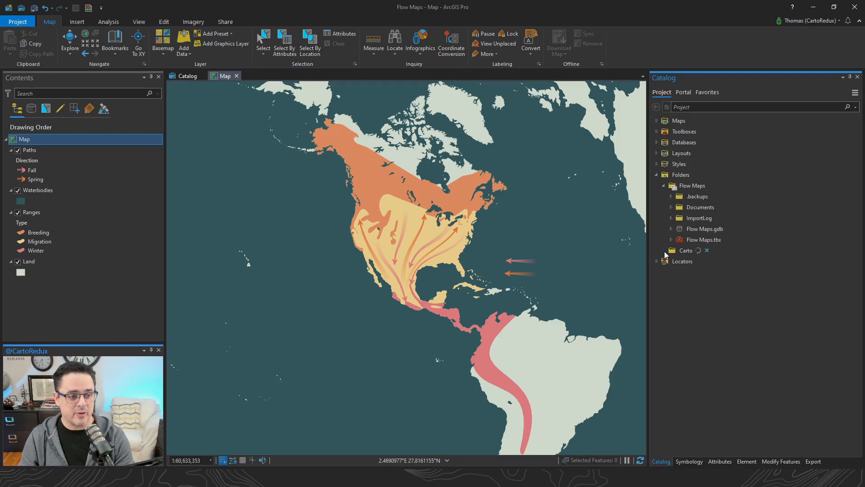
click(671, 261)
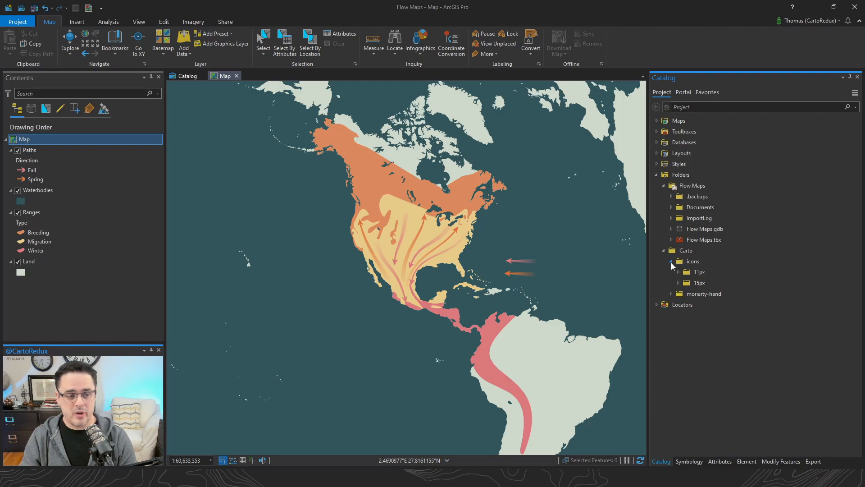
click(671, 262)
click(671, 272)
click(678, 283)
click(706, 338)
right_click(706, 338)
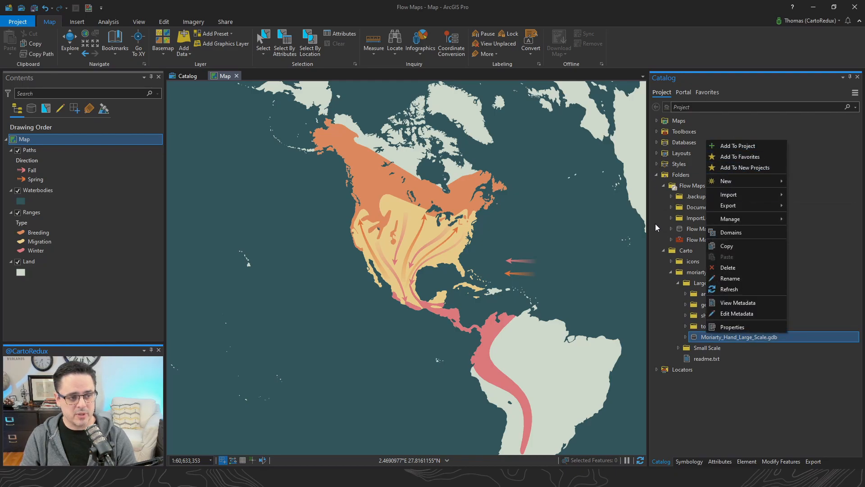
click(663, 251)
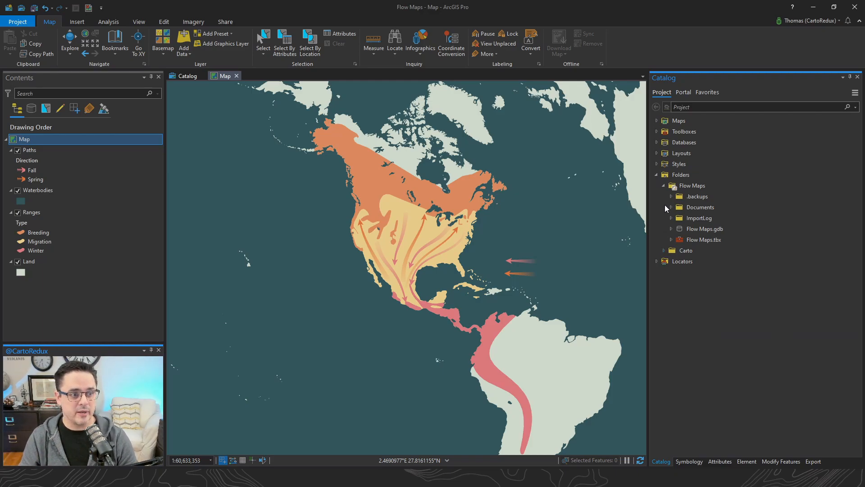
- Expand both project geodatabases, select Migration_Paths, Ranges, Land and Waterbodies together, and view the actions for adding them to a map
click(657, 143)
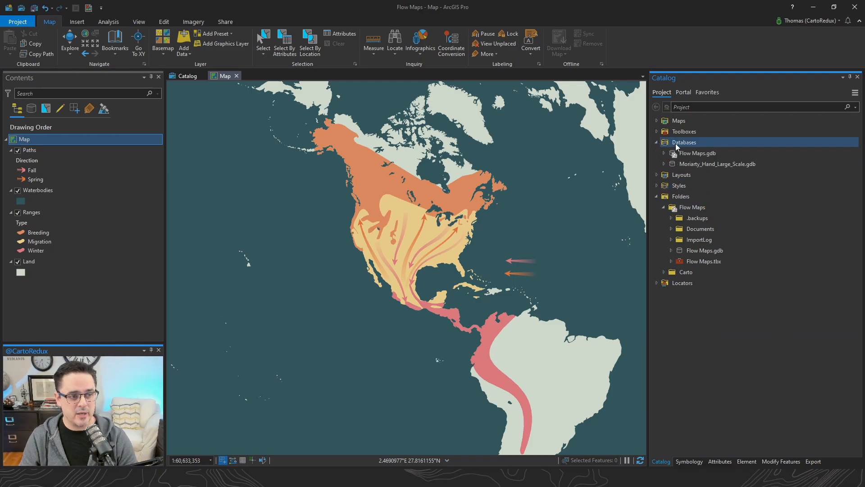
click(664, 164)
click(664, 153)
click(700, 239)
click(708, 175)
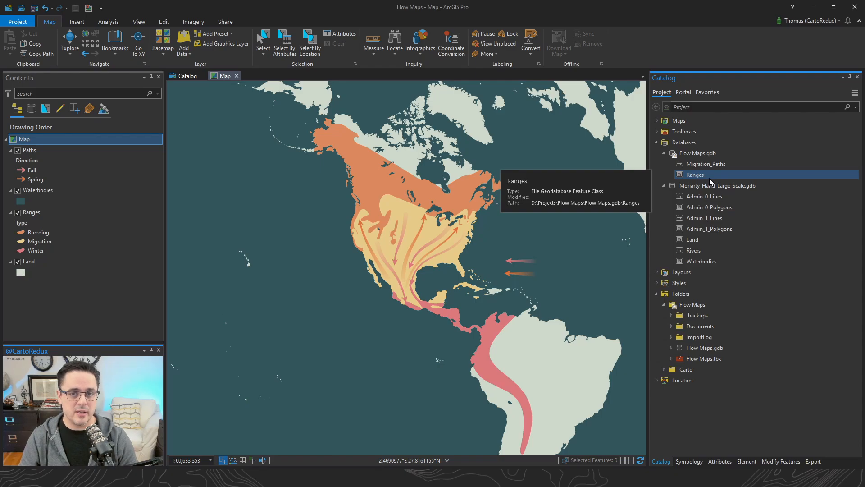
click(716, 165)
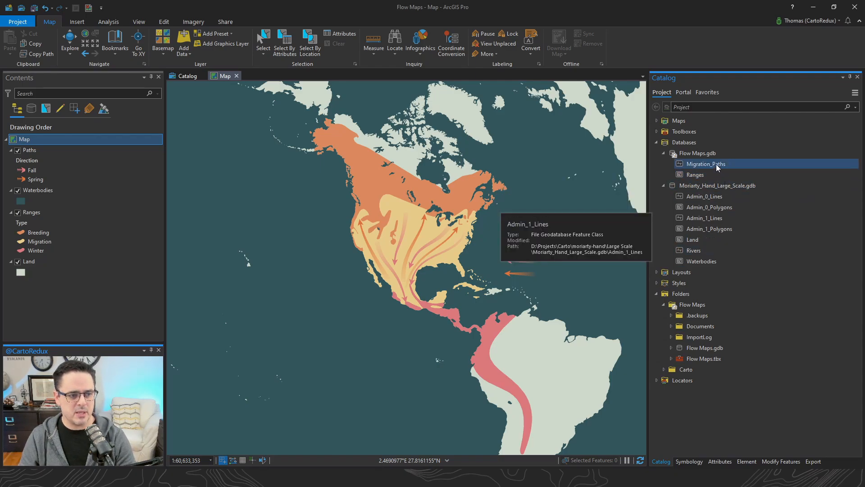
ctrl+click(698, 175)
ctrl+click(695, 241)
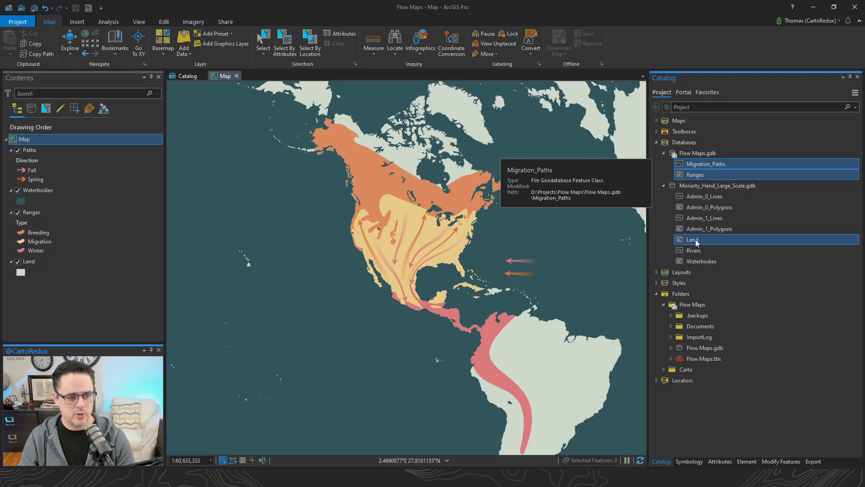
ctrl+click(702, 261)
right_click(706, 165)
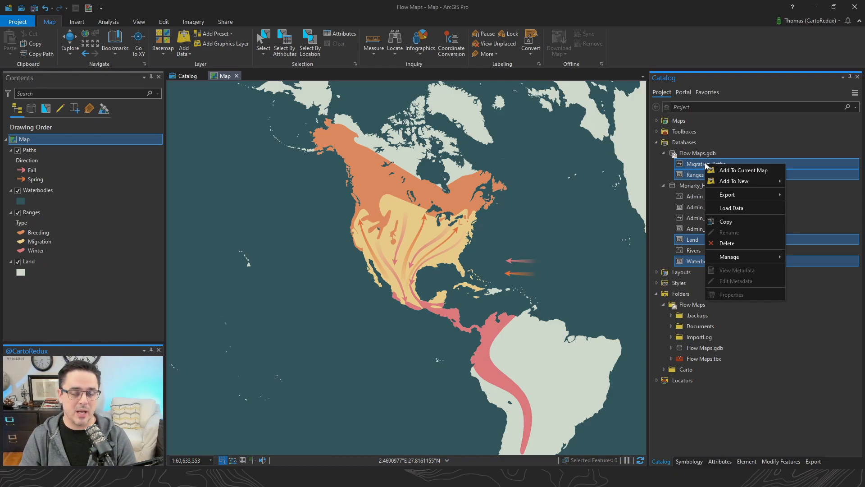
- Select the Ranges layer and display its unique values symbology
click(31, 223)
click(33, 214)
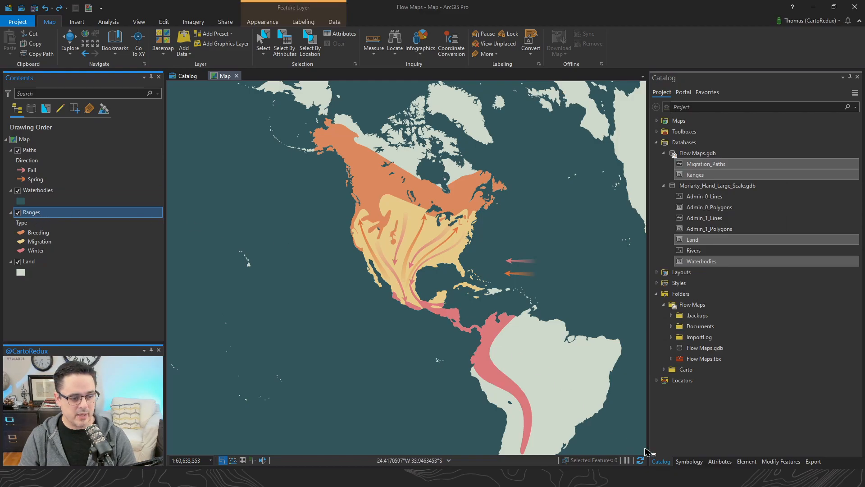
click(689, 461)
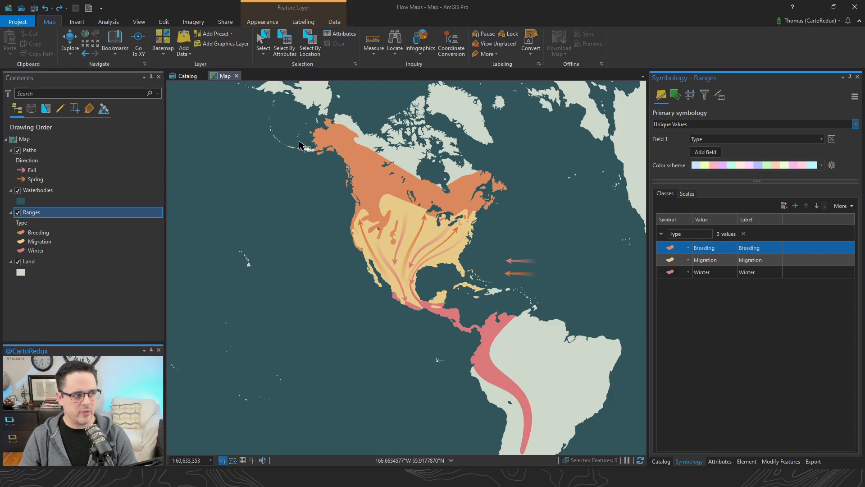
- Review the polygon symbols stored in the Flow Maps style, checking the details of Water Bodies and Land
click(186, 76)
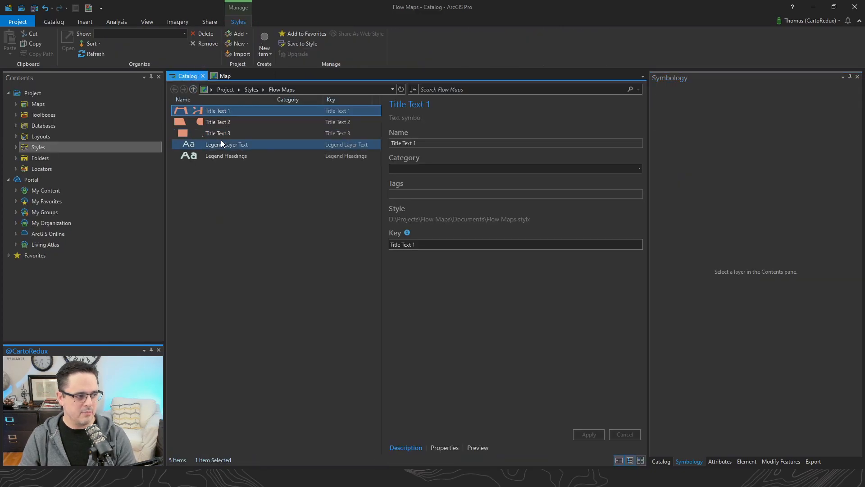
click(185, 34)
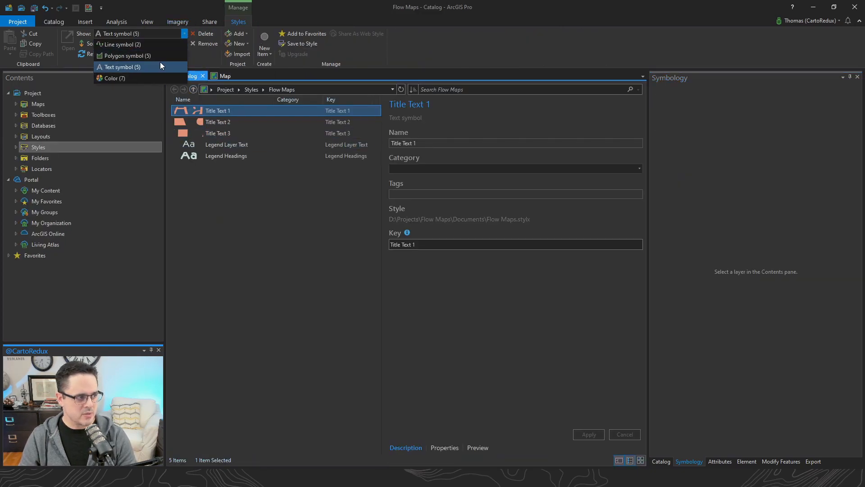
click(153, 56)
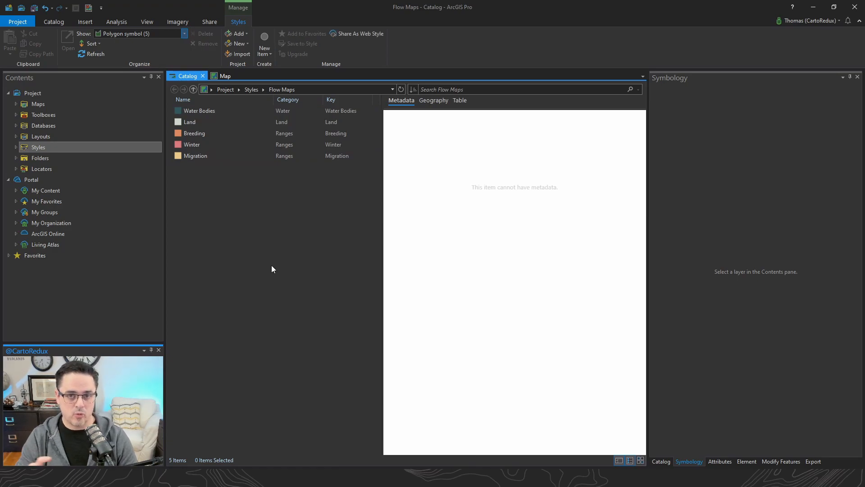
click(196, 112)
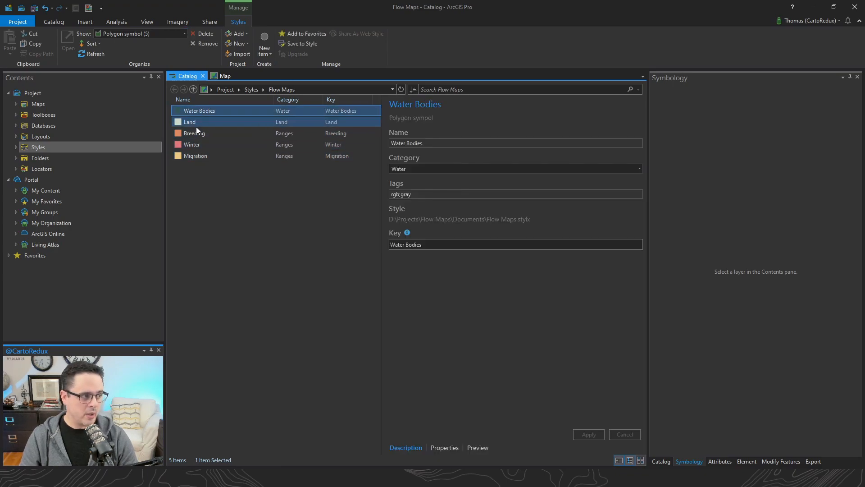
click(198, 123)
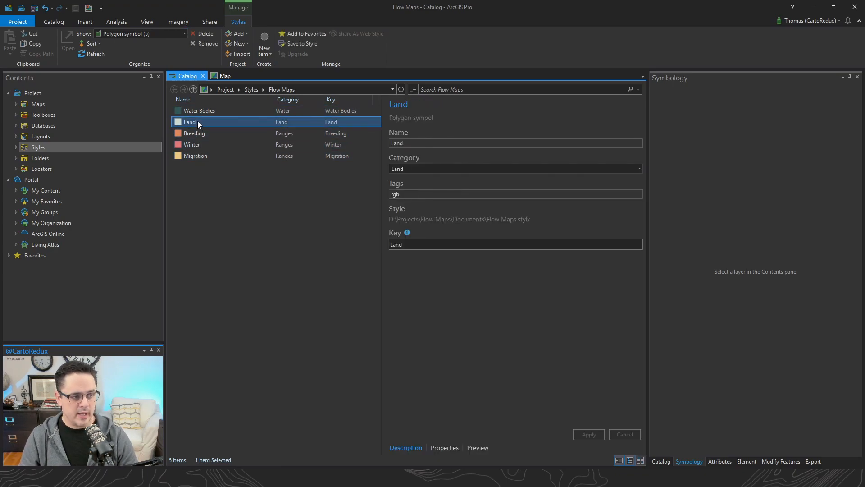
- Return to the map and look through the Breeding class's symbol properties and the Flow Maps symbols available for the Ranges layer
click(661, 461)
click(225, 76)
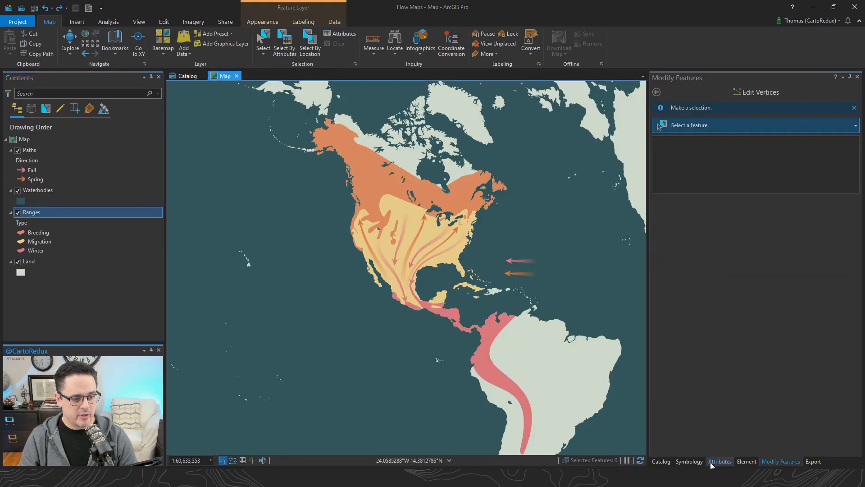
click(690, 461)
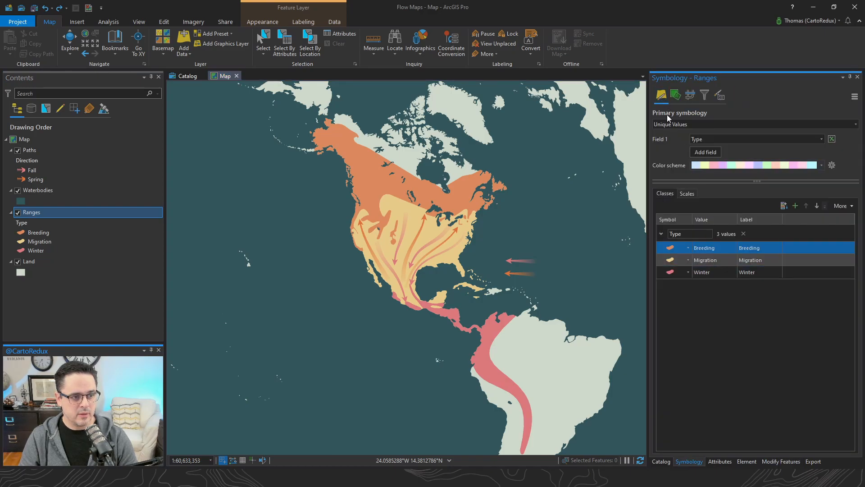
click(670, 248)
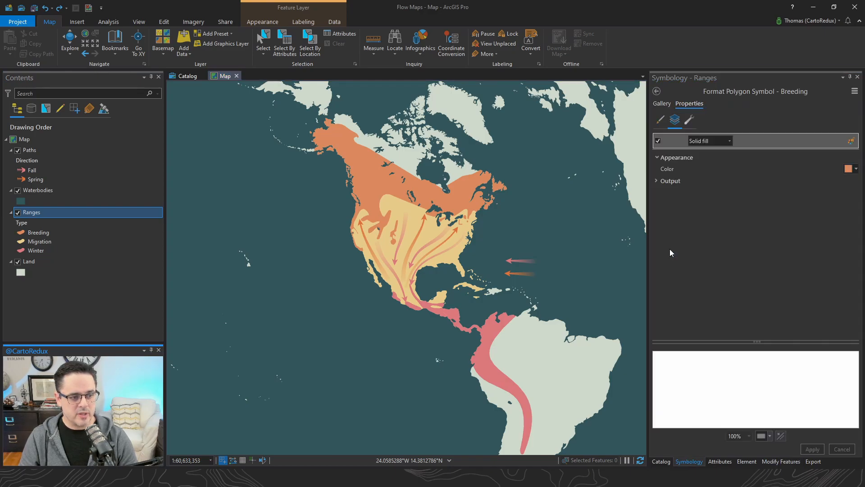
click(665, 104)
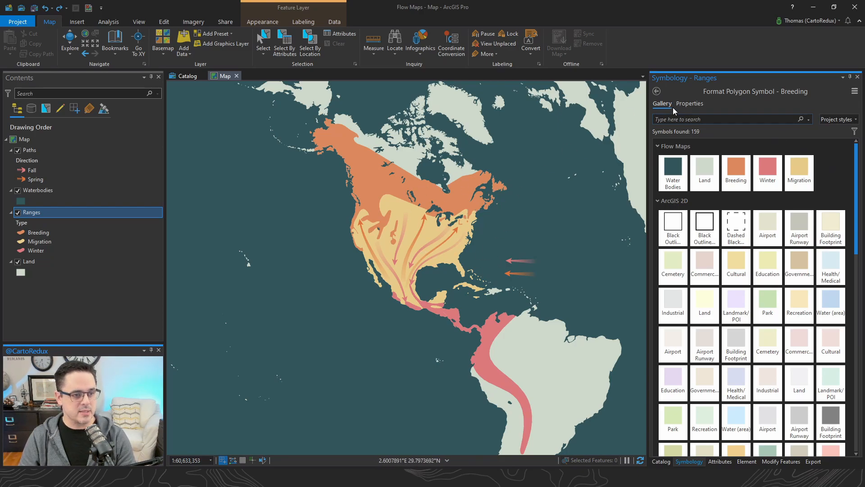
click(657, 91)
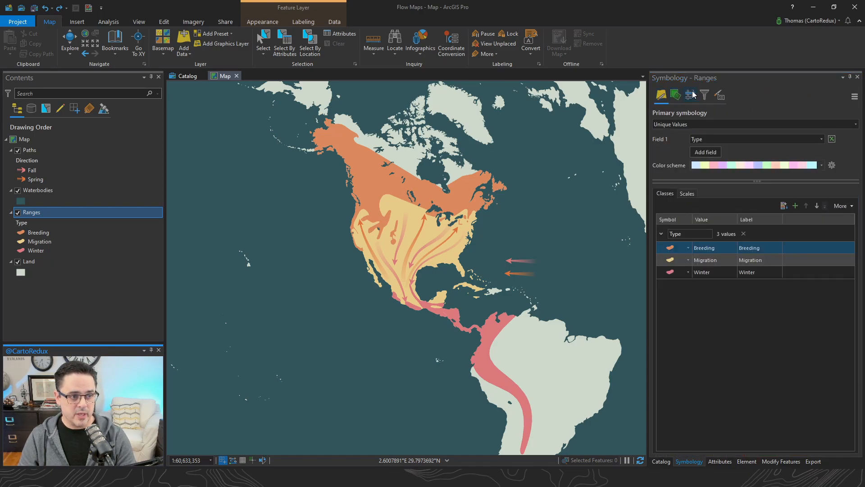
- Turn symbol layer drawing off for the Ranges layer and back on to compare how the classes overlap
click(692, 94)
click(733, 125)
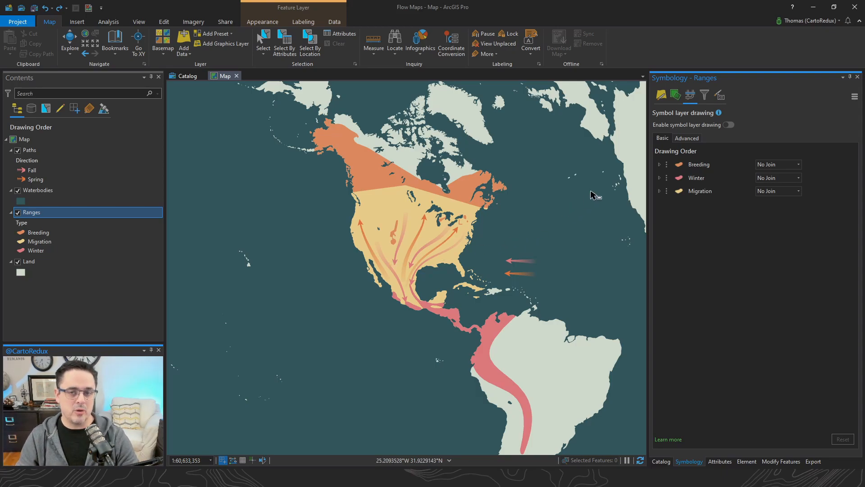
click(730, 124)
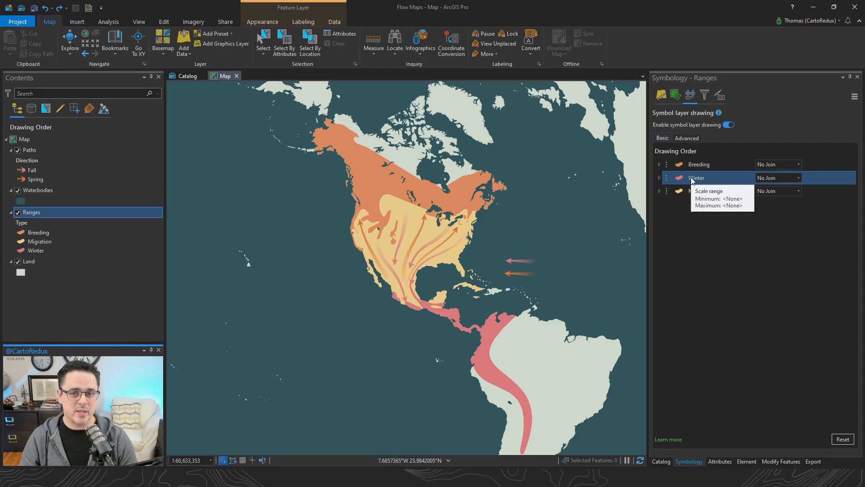
- Open the structure of the Fall line symbol in the Paths layer and add a stroke symbol layer to it
click(59, 160)
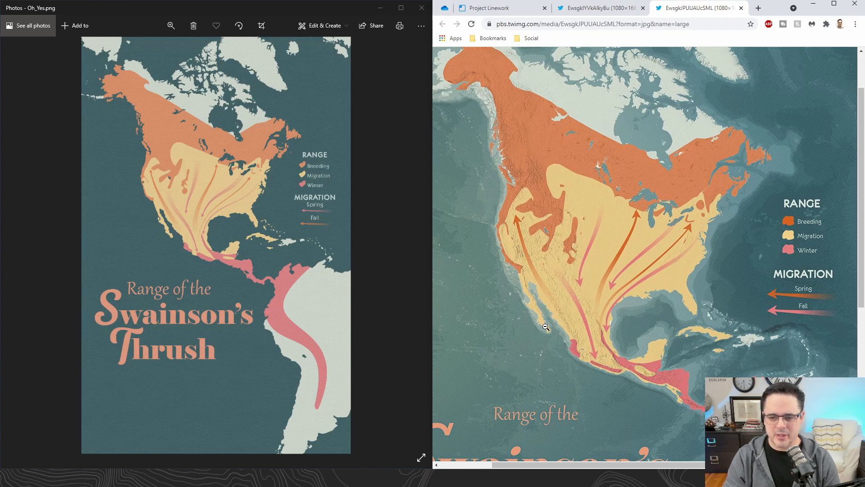
scroll(548, 320, down, 1)
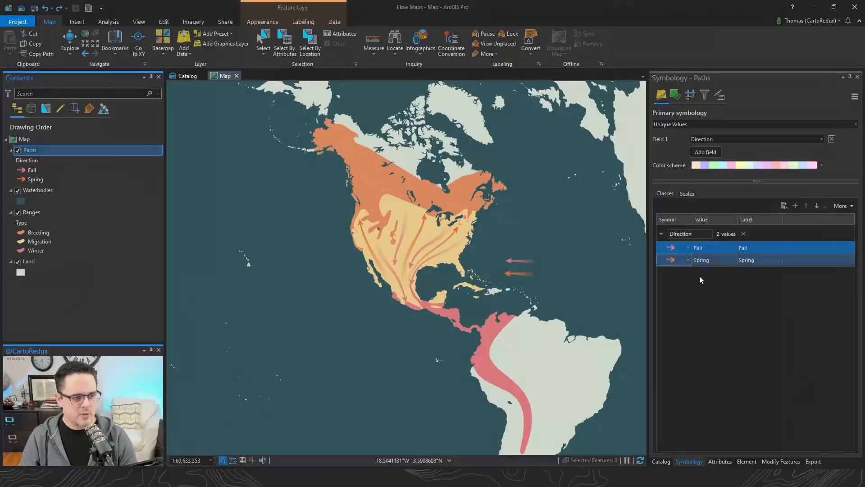
click(23, 170)
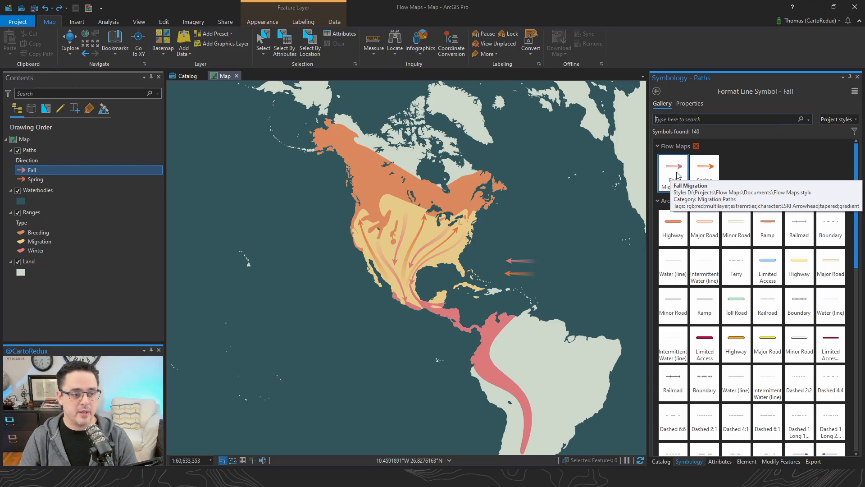
click(698, 104)
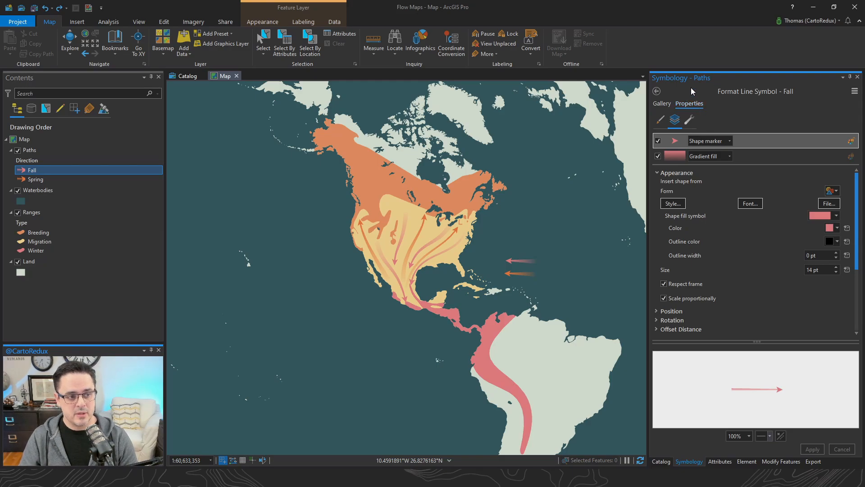
click(689, 119)
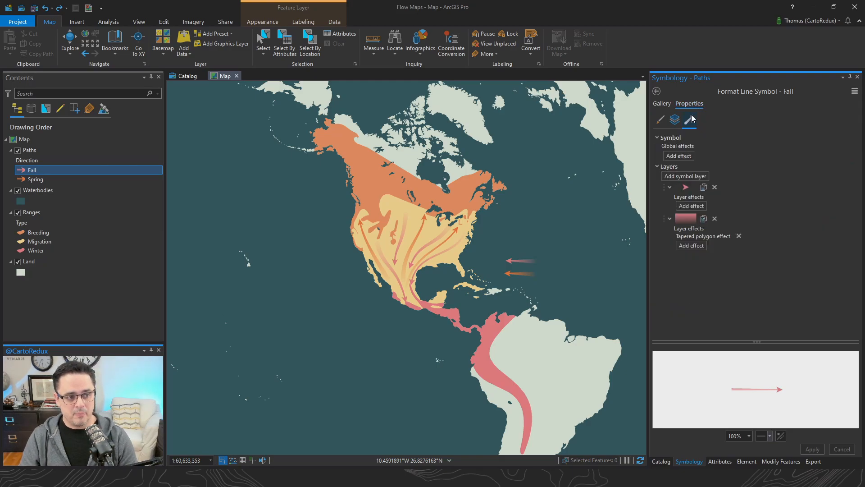
click(686, 179)
click(682, 195)
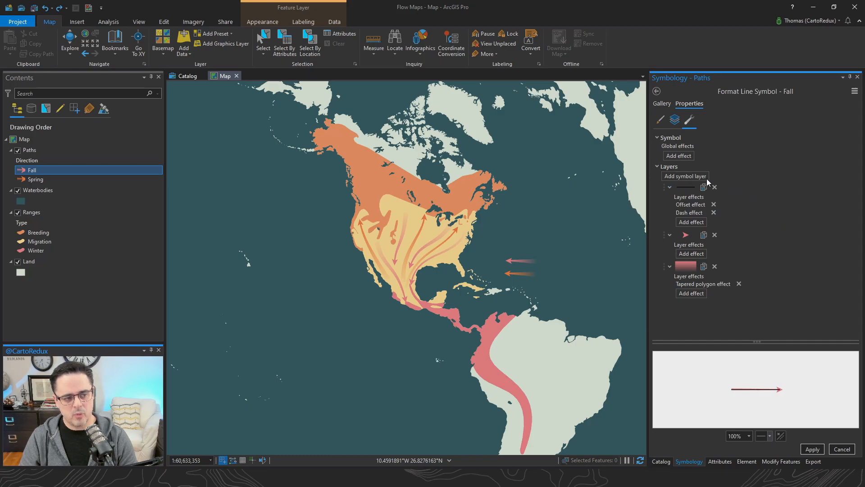
- Add a marker symbol layer and a fill symbol layer to the Fall line symbol, and apply them to the map
click(691, 177)
click(681, 188)
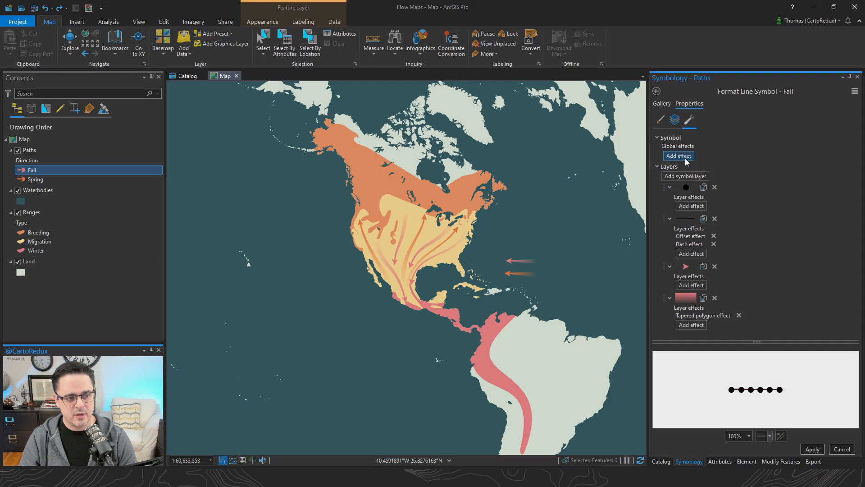
click(689, 174)
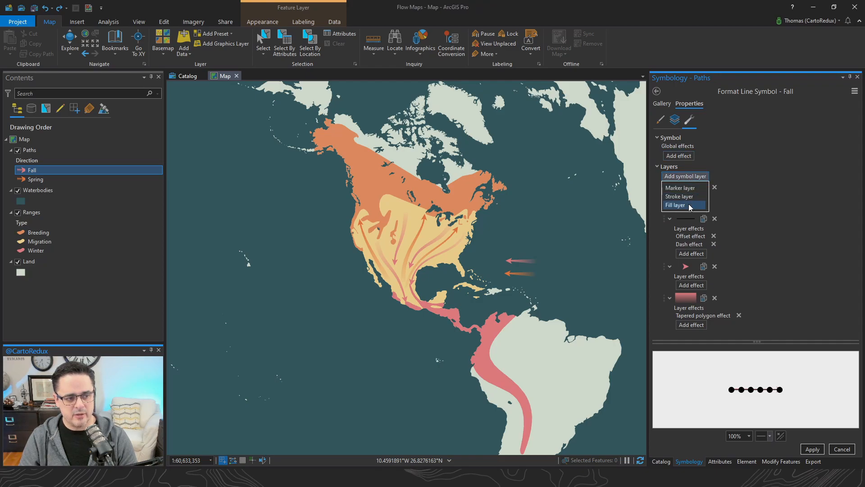
click(688, 204)
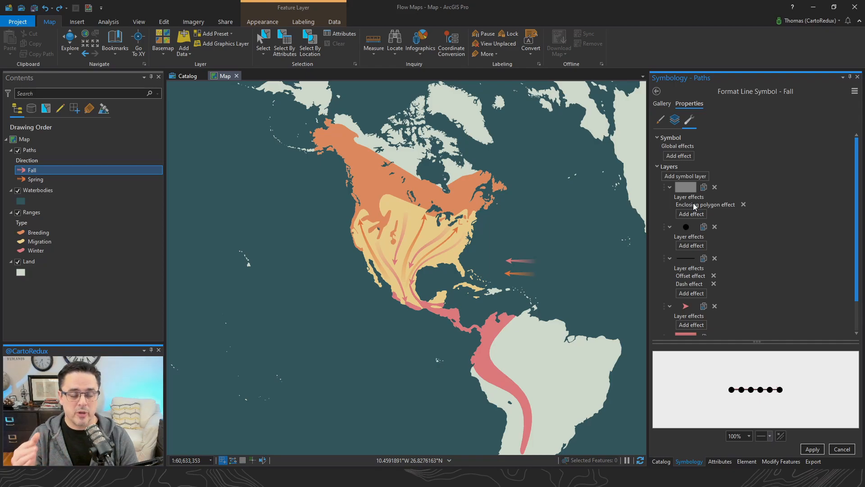
click(813, 449)
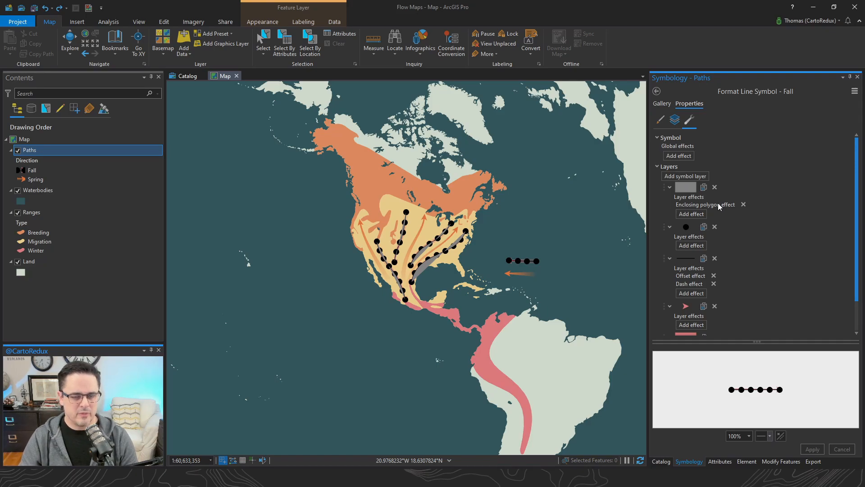
- Replace the new fill layer's Enclosing polygon effect with a Tapered polygon effect
click(744, 204)
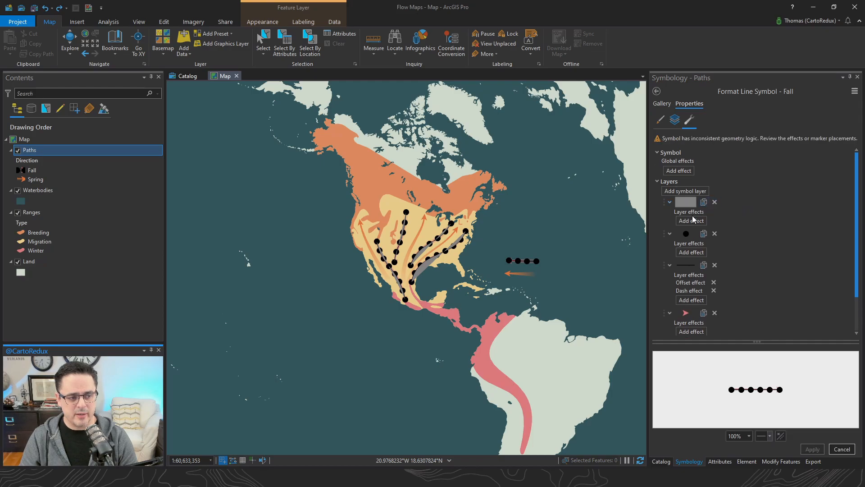
click(694, 221)
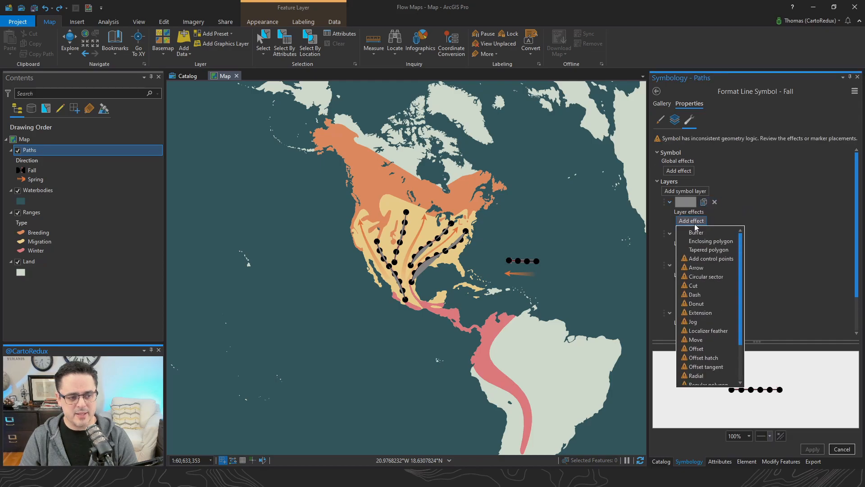
click(705, 250)
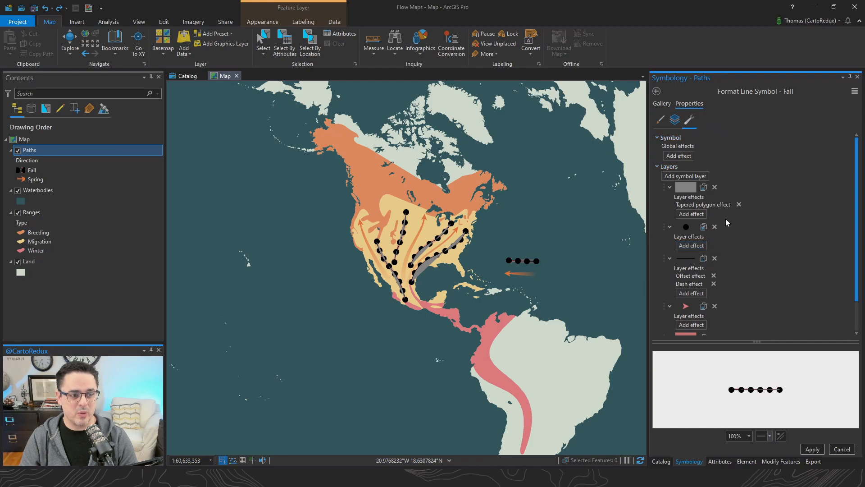
- Change the new solid fill layer to a gradient fill and review its taper and pattern settings
click(678, 120)
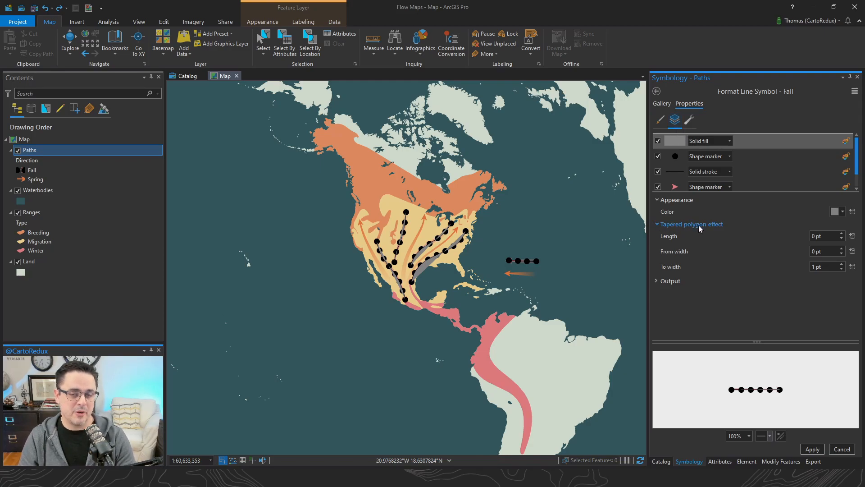
click(729, 141)
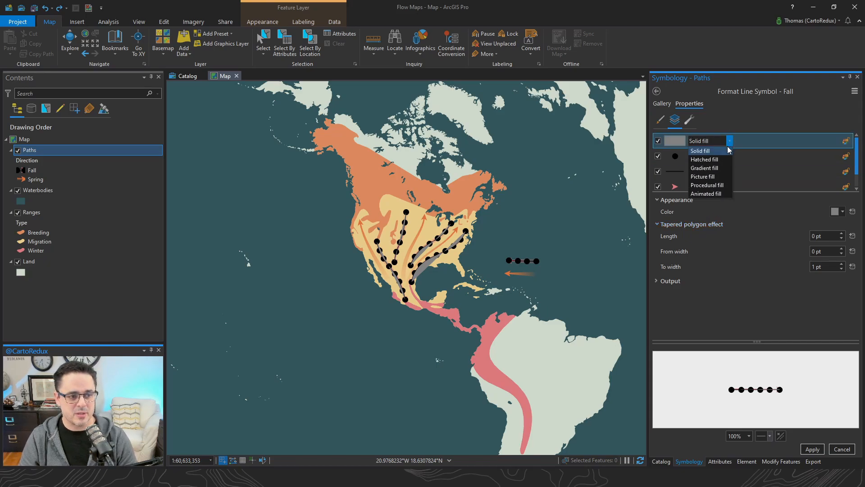
click(711, 168)
scroll(797, 242, down, 3)
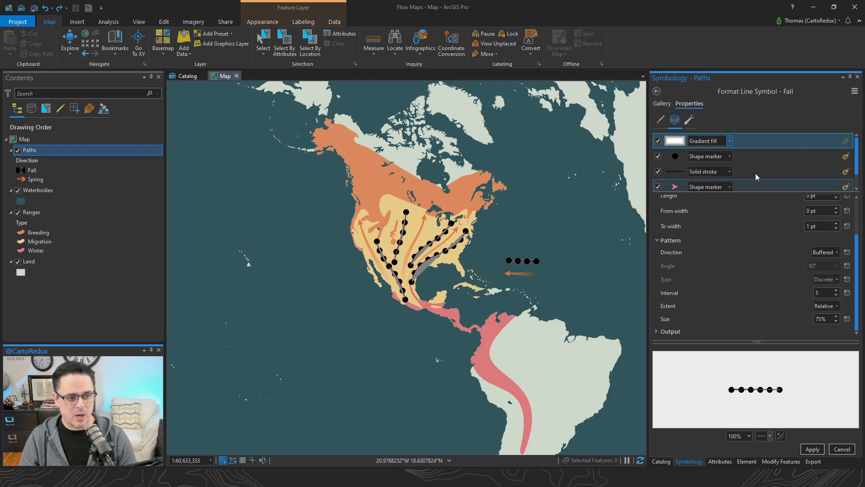
scroll(726, 256, up, 3)
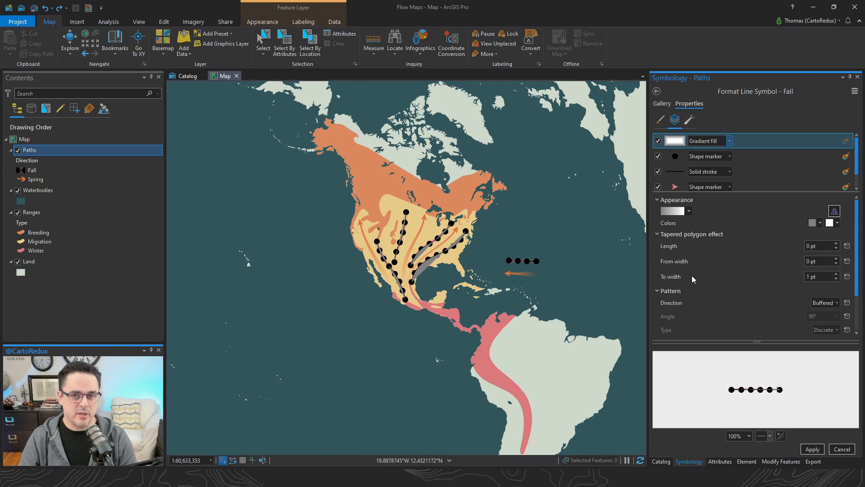
- Change the new black circle marker's shape to an arrowhead character from the ESRI Arrowhead font
click(757, 157)
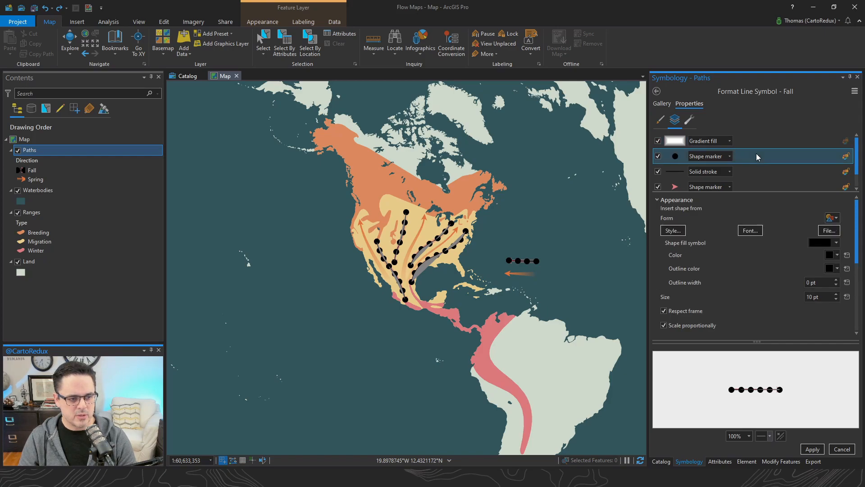
click(750, 231)
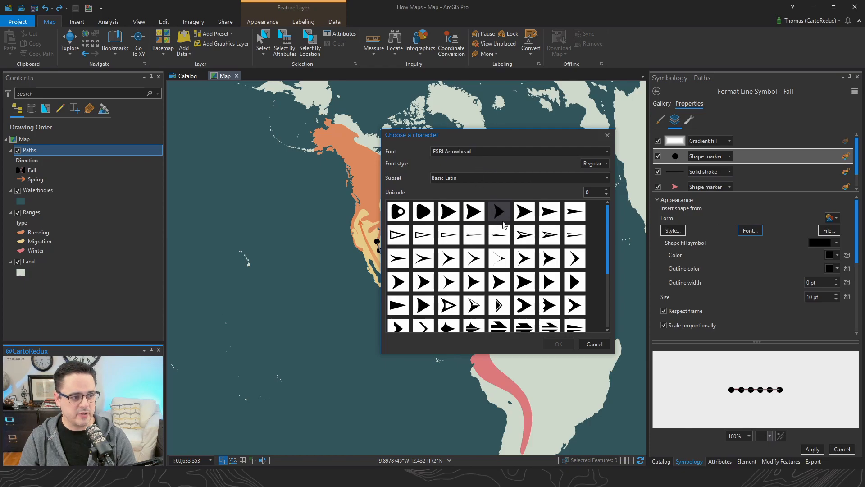
click(527, 210)
click(558, 344)
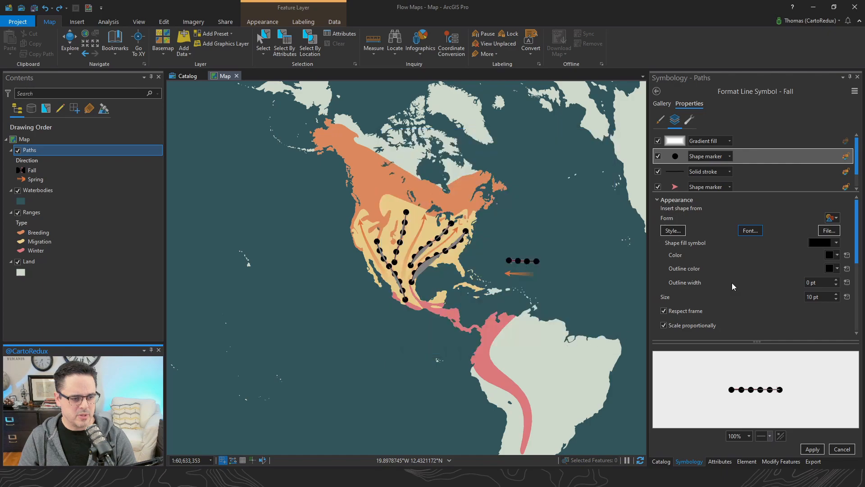
- Set the new arrowhead marker's placement to At extremities, with Extremities set to At end
scroll(742, 279, down, 1)
scroll(734, 281, down, 2)
scroll(731, 284, down, 1)
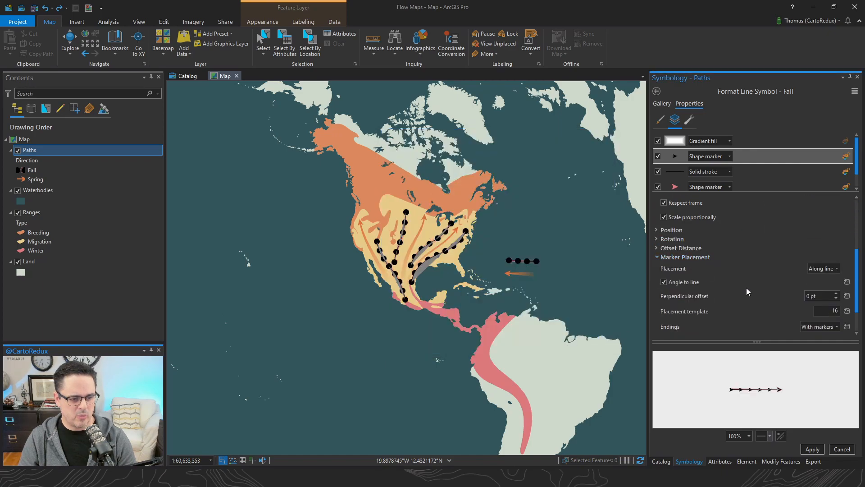
click(837, 268)
click(823, 307)
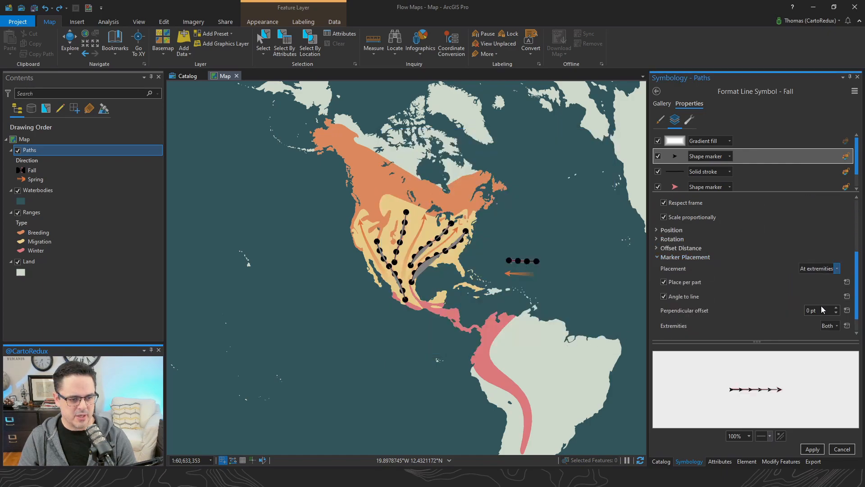
click(839, 326)
click(831, 352)
scroll(792, 312, down, 1)
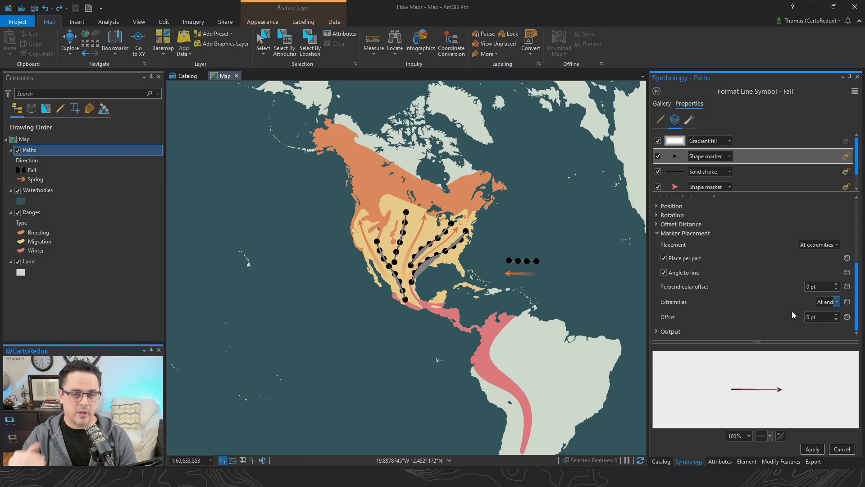
- Remove the added marker, stroke and white gradient fill layers from the Fall symbol's structure
click(690, 119)
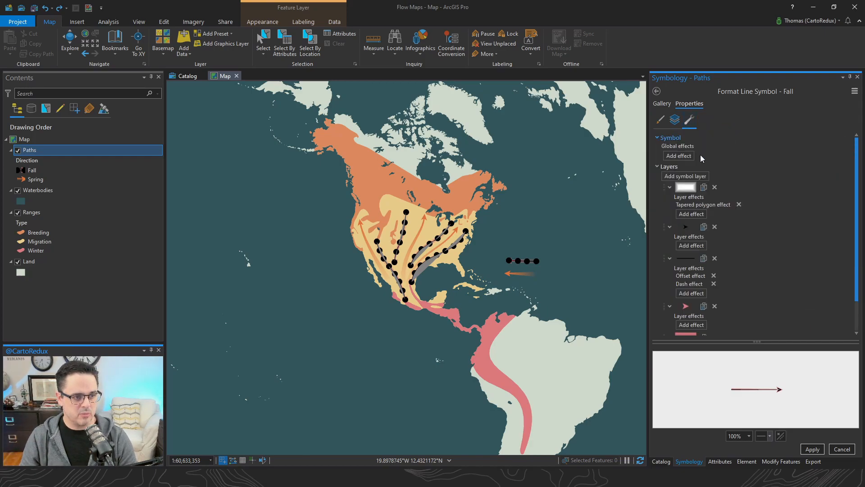
click(715, 226)
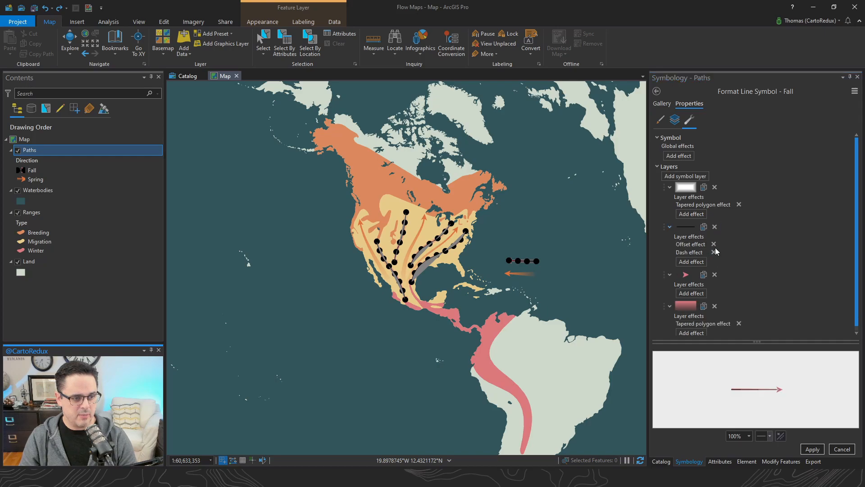
click(714, 226)
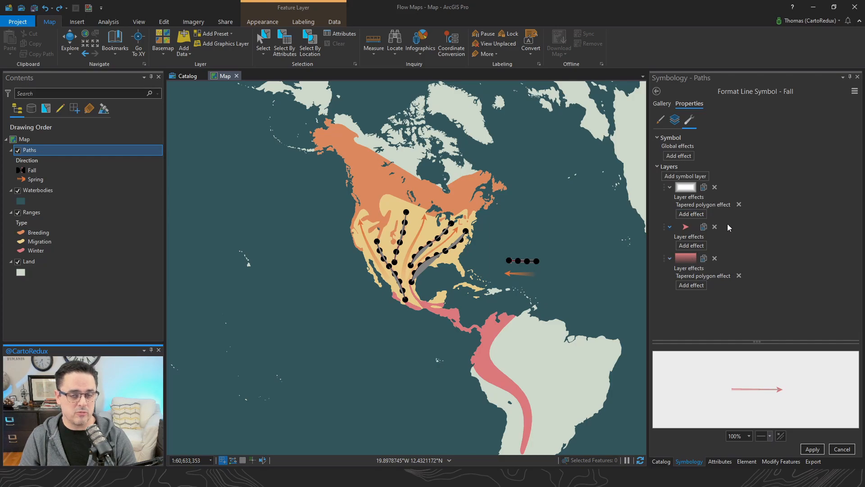
click(715, 187)
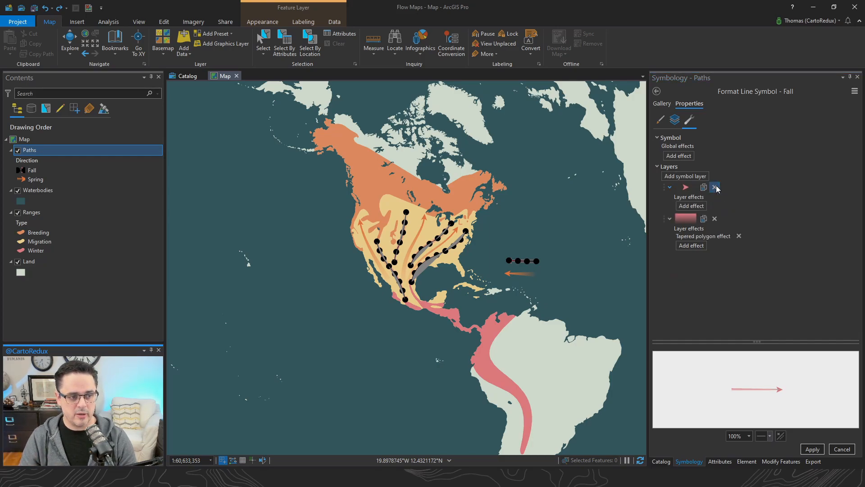
- Examine the original gradient fill's two colors in the Fall symbol, including the second color's RGB and transparency values
click(675, 119)
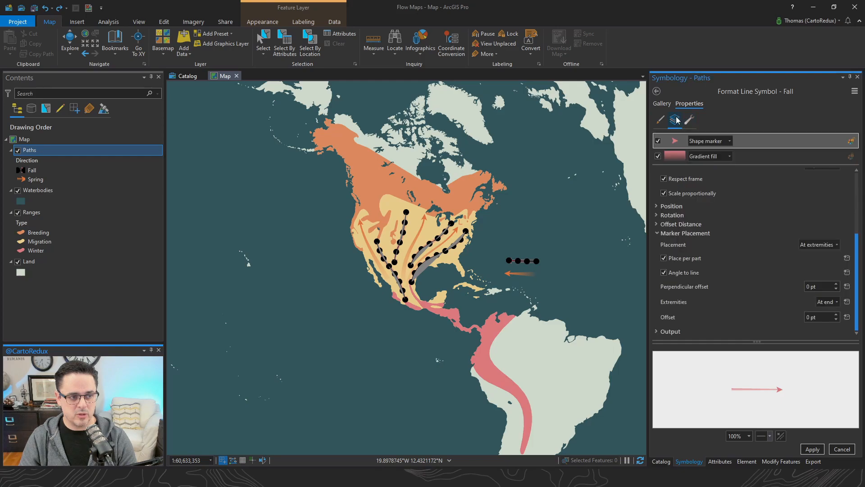
click(754, 156)
click(821, 198)
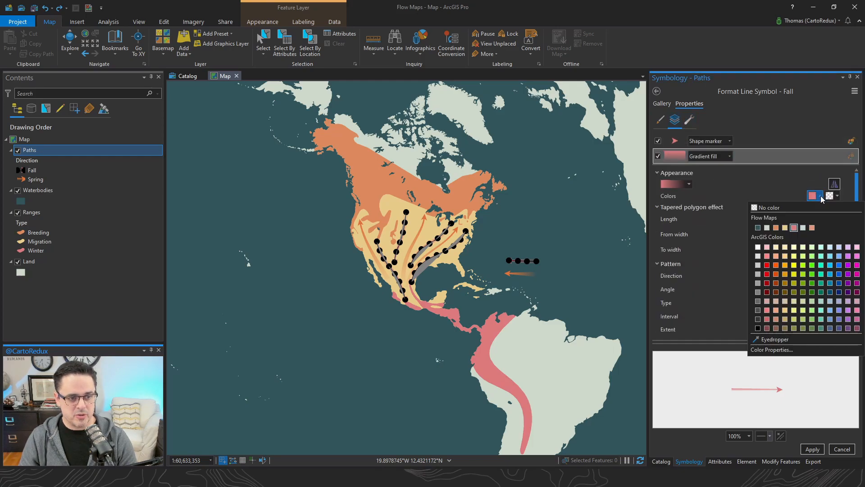
click(839, 198)
click(837, 197)
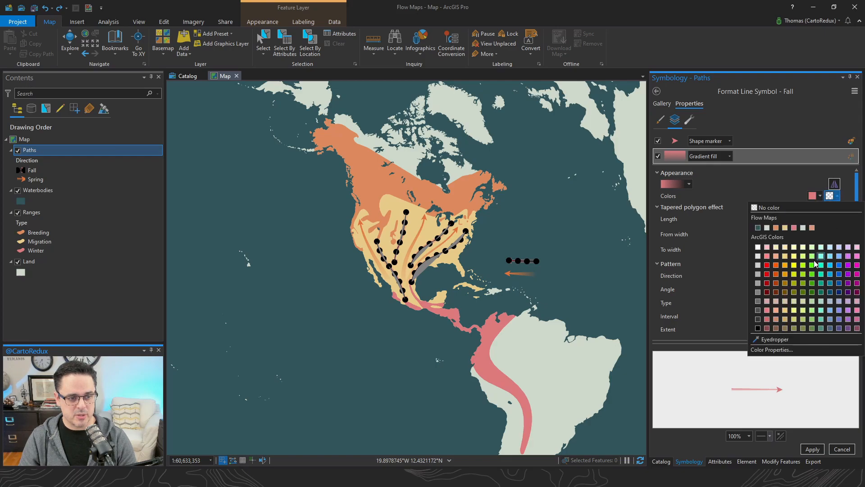
click(772, 349)
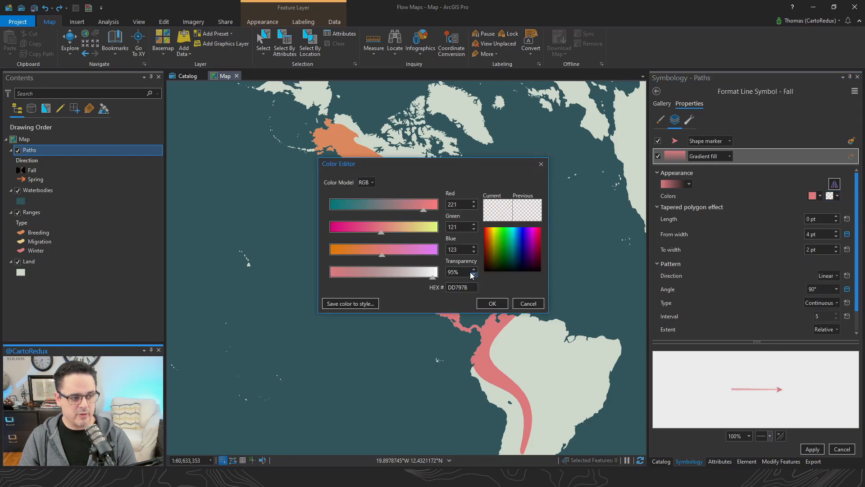
click(540, 305)
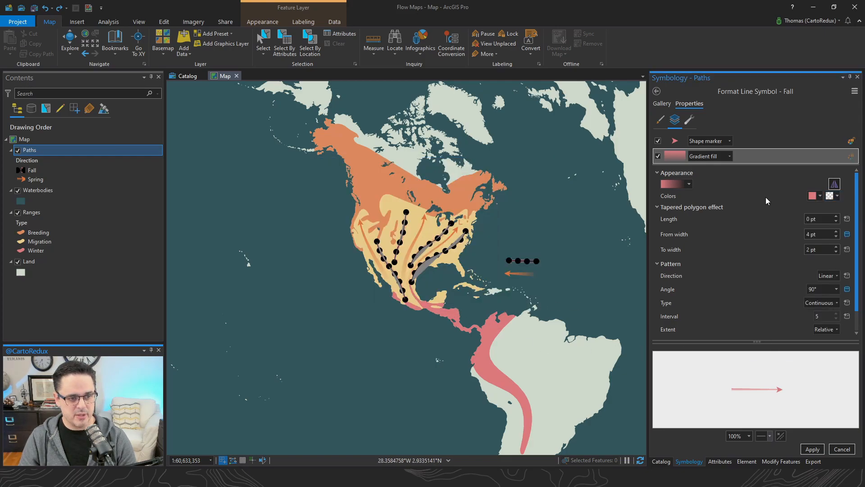
- Check the gradient's pattern type options, keep Continuous, and apply the cleaned-up Fall symbol
scroll(736, 201, down, 1)
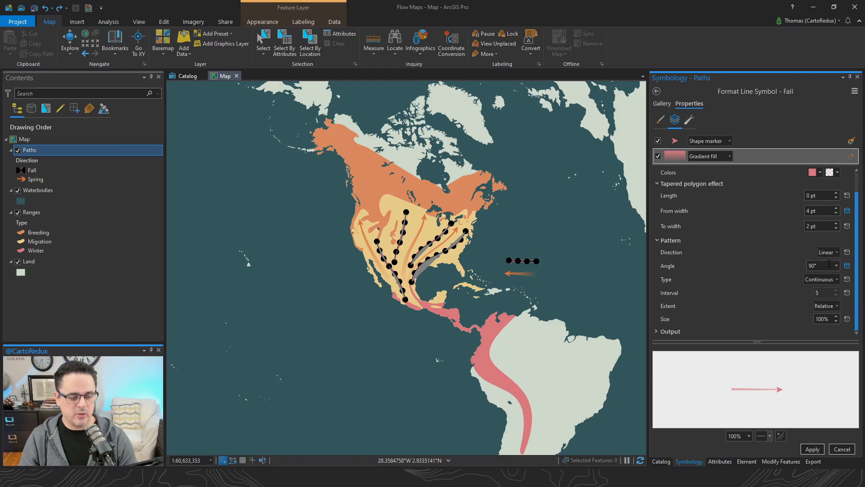
click(837, 280)
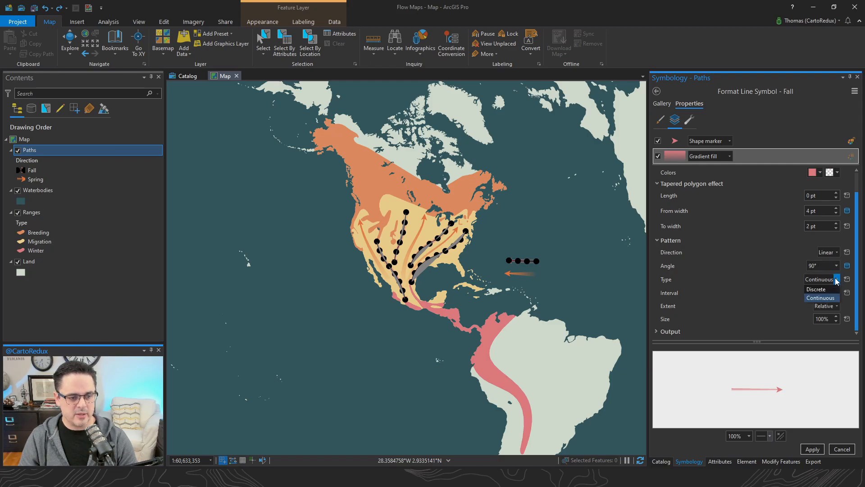
click(796, 302)
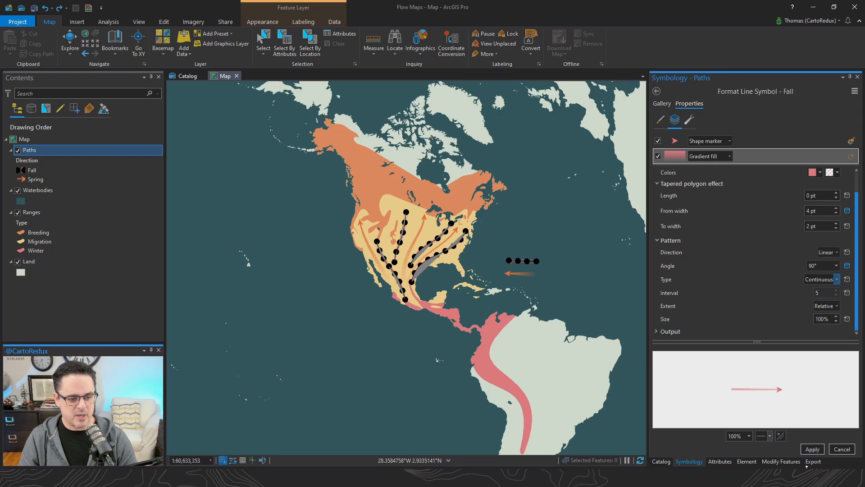
click(812, 450)
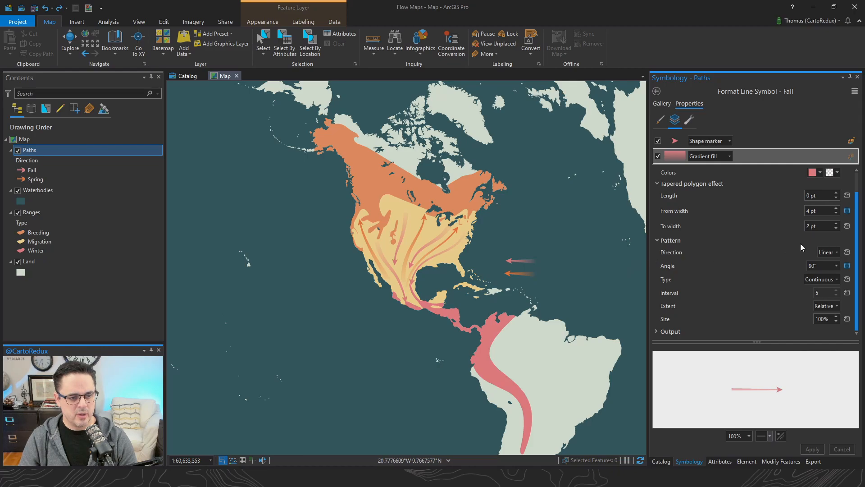
- Remove the attribute mapping from the Fall gradient's pattern angle and apply the change
click(846, 267)
click(468, 233)
click(422, 244)
click(433, 250)
click(813, 449)
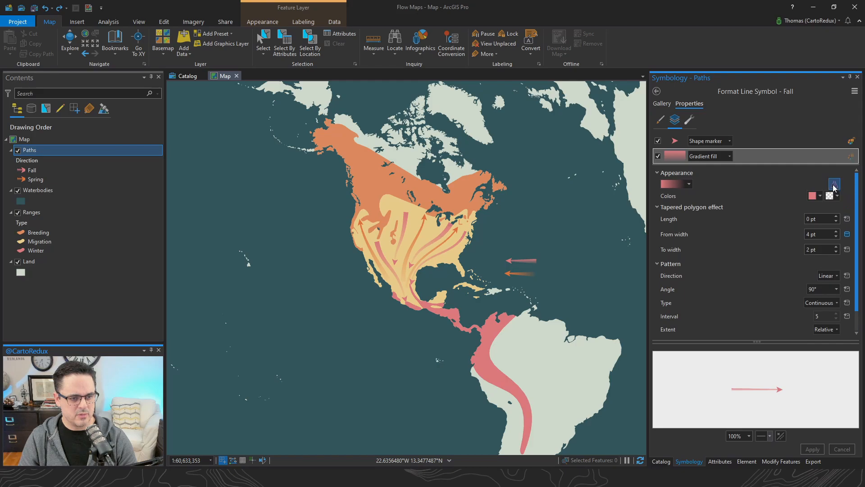
- Reverse the Fall gradient's color order, apply it, and inspect the two sample arrows in the ocean up close
click(835, 183)
click(813, 449)
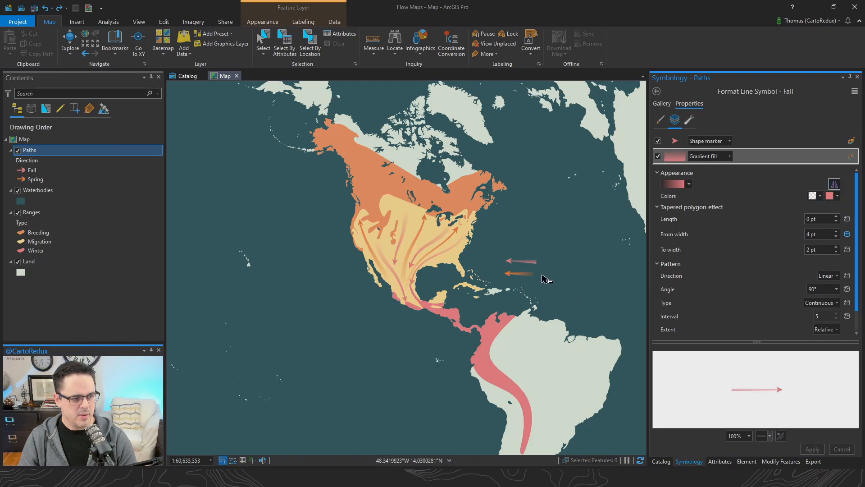
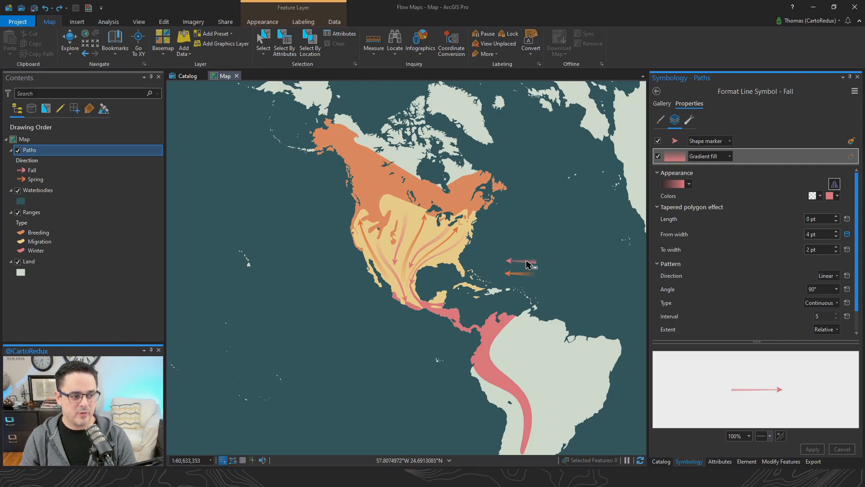
scroll(527, 264, up, 5)
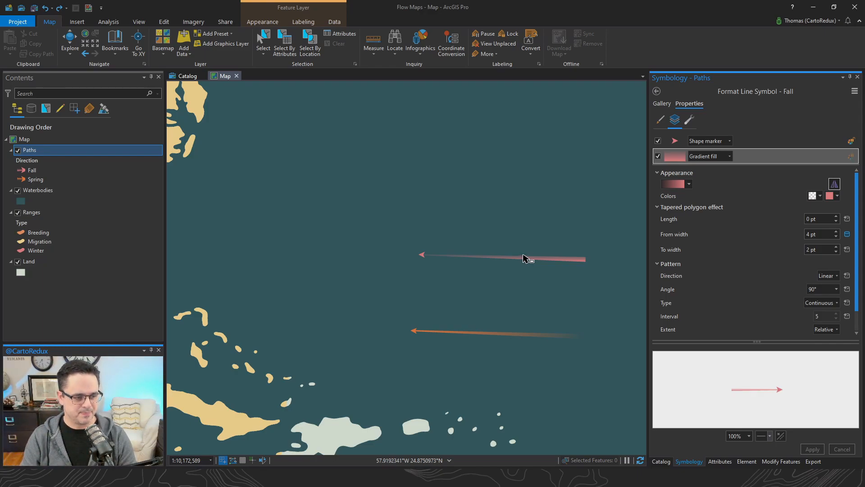
scroll(522, 257, down, 3)
scroll(523, 254, down, 1)
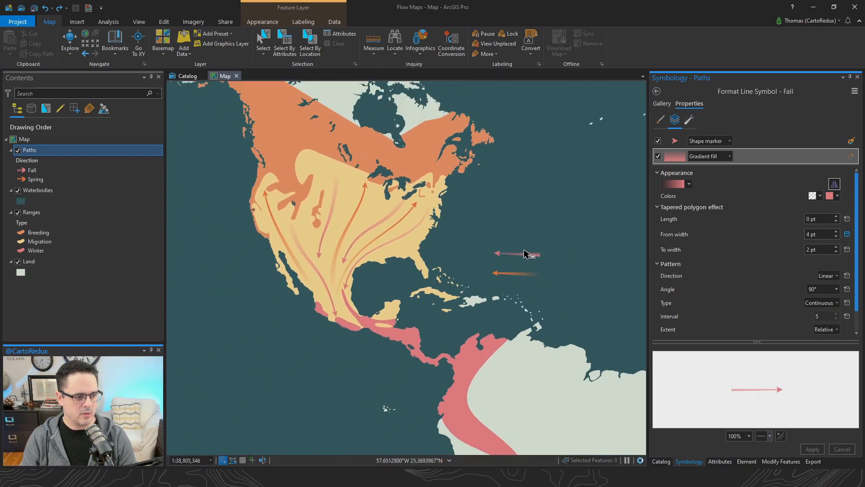
- Examine which Fall and Spring symbol properties of the Paths layer are connected to attributes
click(657, 91)
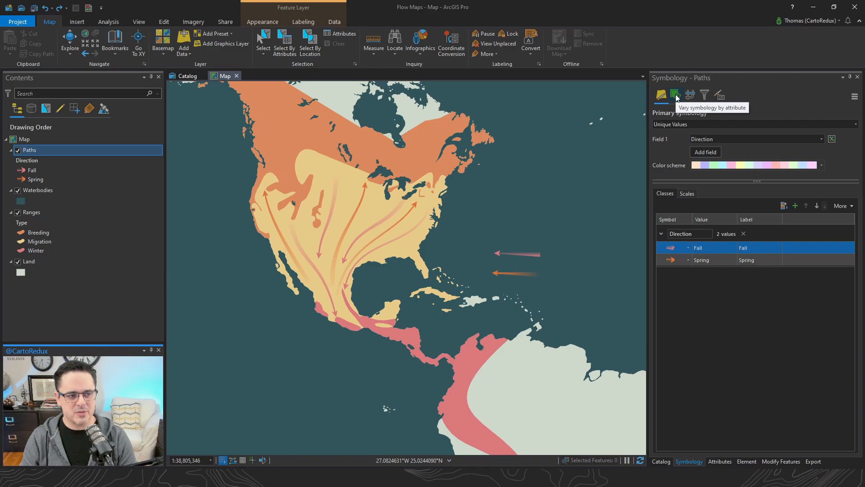
click(675, 95)
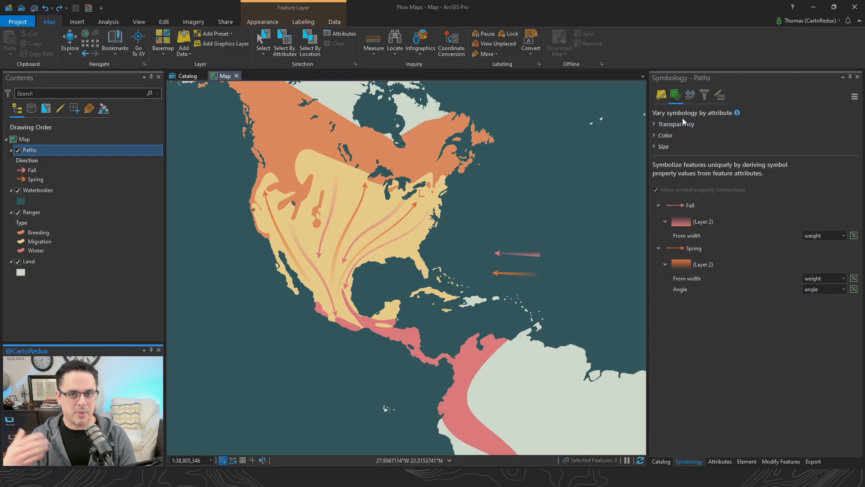
click(661, 95)
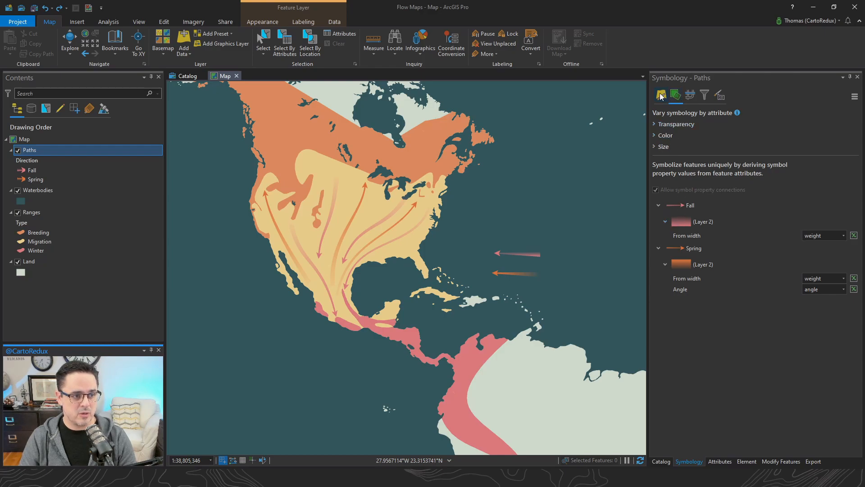
- Open the Fall symbol and examine the weight expression mapped to the gradient fill's From width
click(722, 247)
double_click(728, 247)
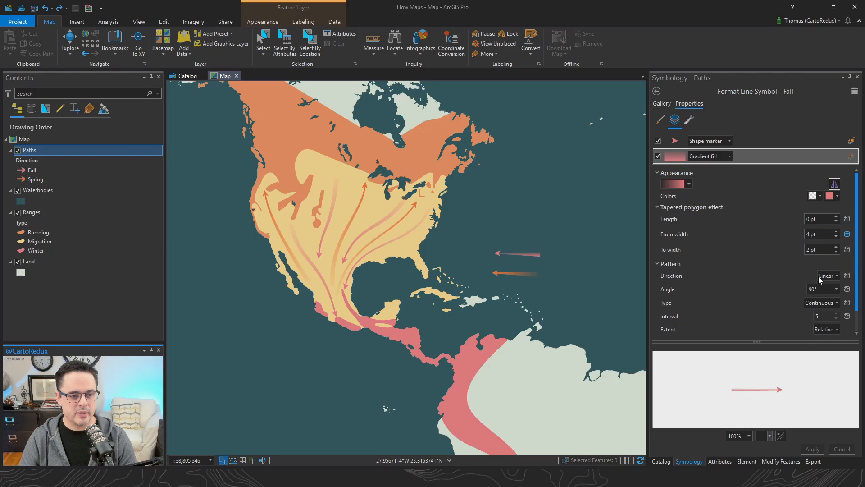
click(846, 235)
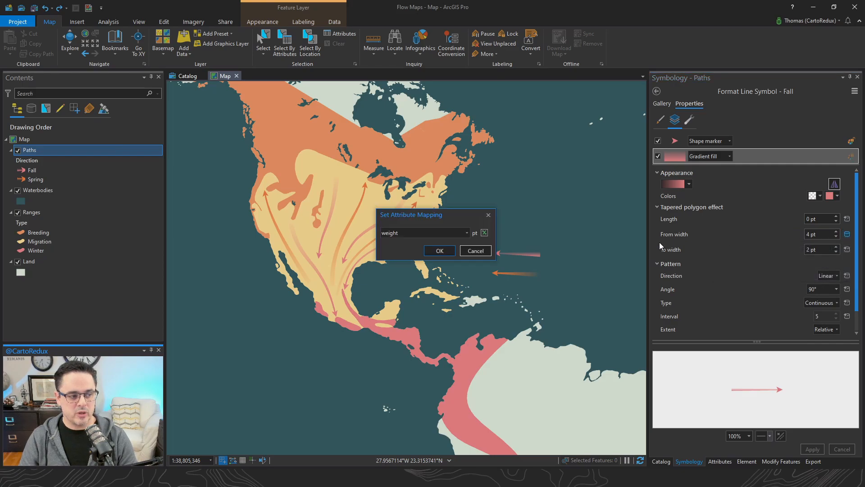
click(484, 233)
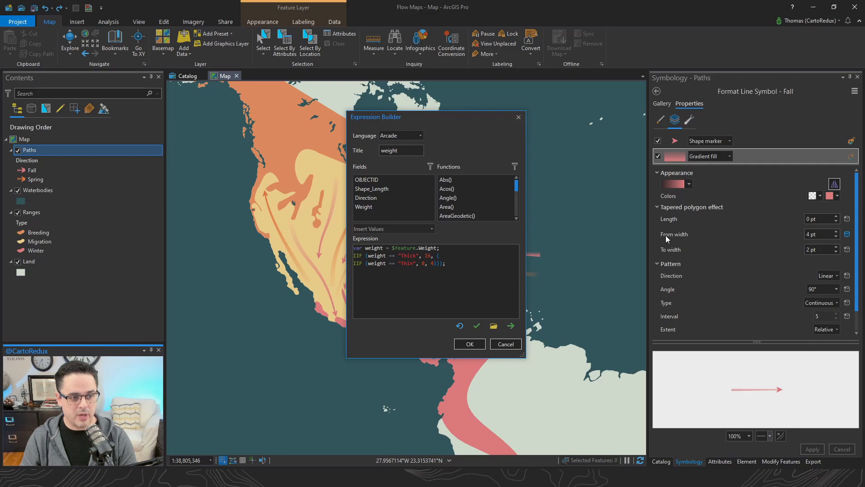
click(422, 263)
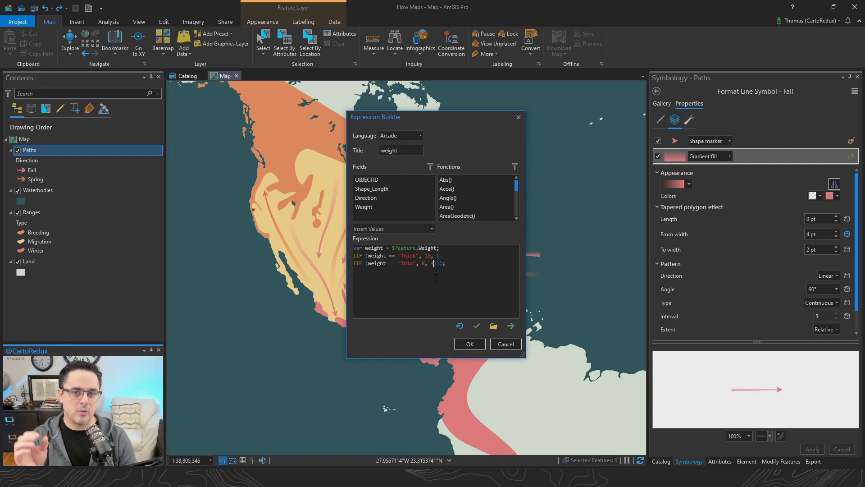
- Look at the options for exporting and importing the weight expression as an LXP file, and cancel out of the mapping
click(511, 327)
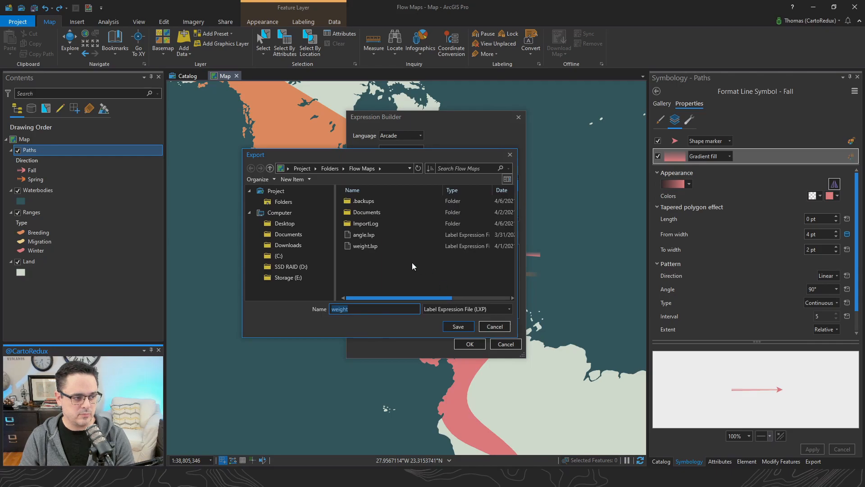
click(496, 327)
click(494, 325)
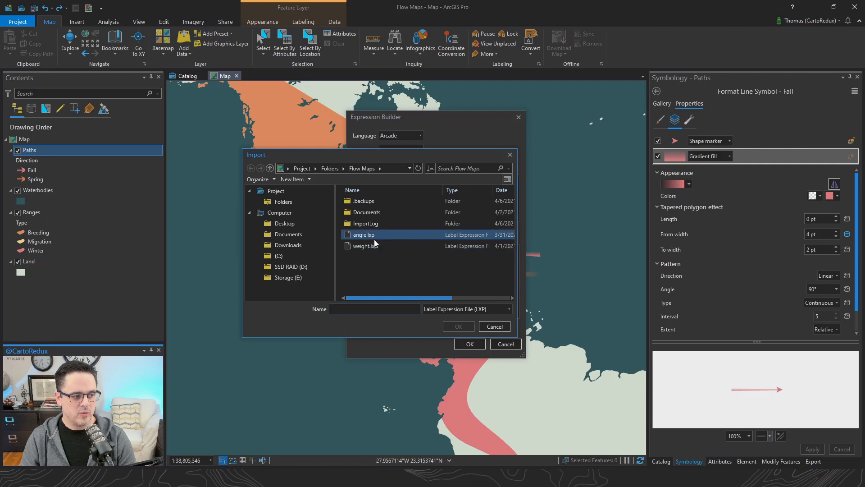
click(495, 326)
click(506, 344)
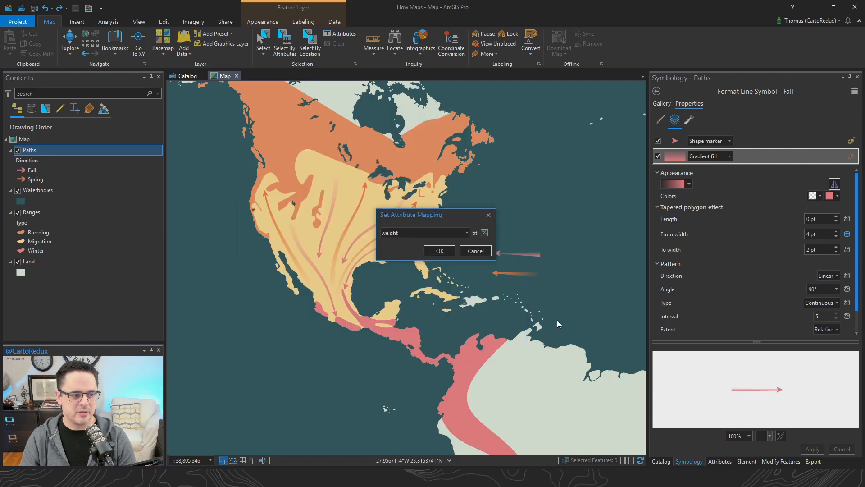
click(476, 251)
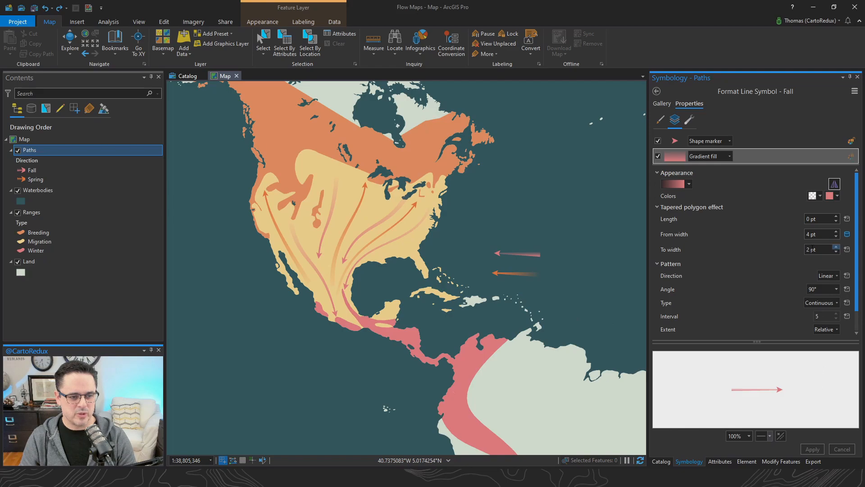
- Import angle.lxp as the Arcade expression for the Fall gradient's pattern angle
click(848, 289)
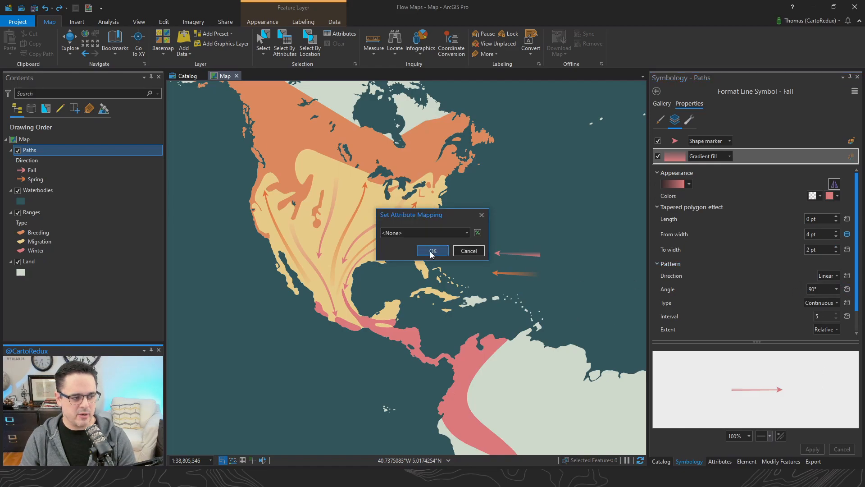
click(478, 233)
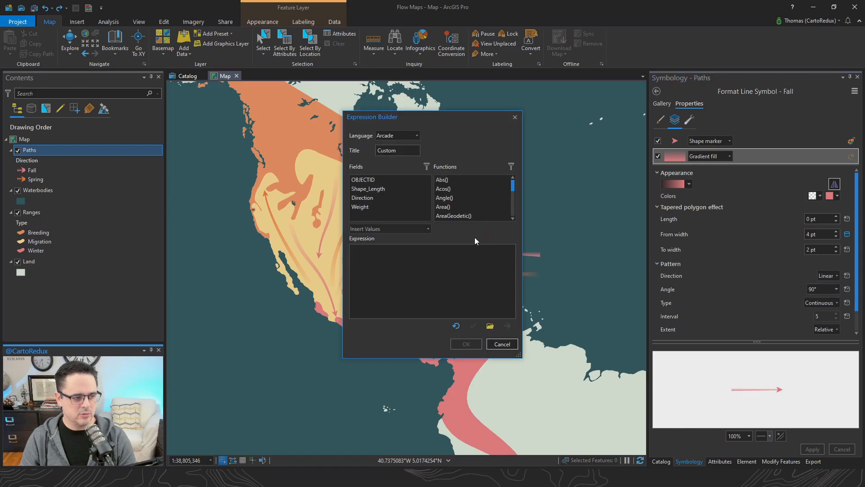
click(490, 325)
click(370, 236)
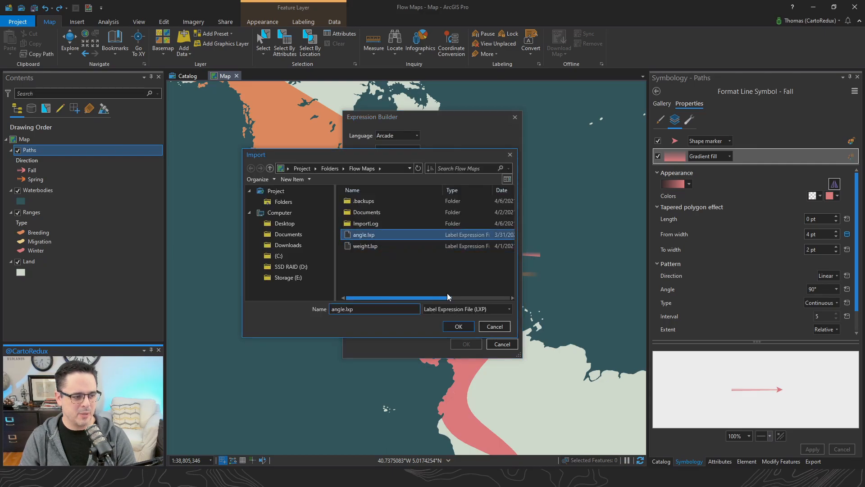
click(458, 326)
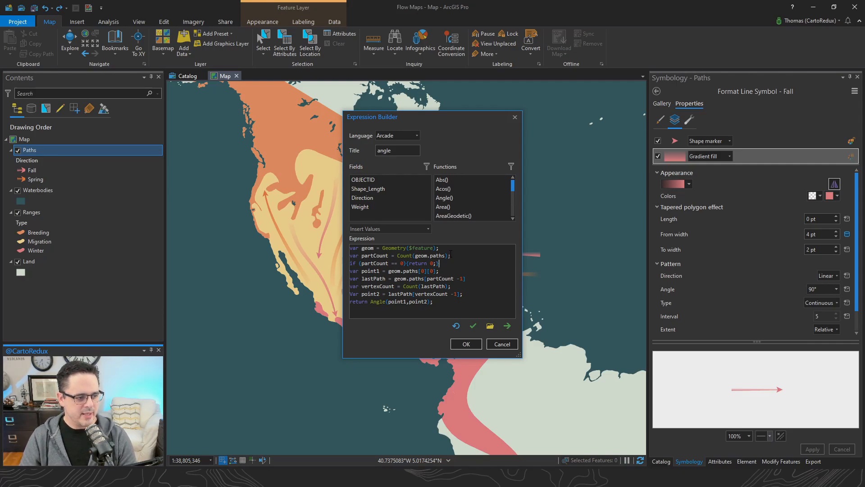
- Accept the angle expression mapping, reverse the Fall gradient's color order, and apply the changes
drag(440, 117, 643, 107)
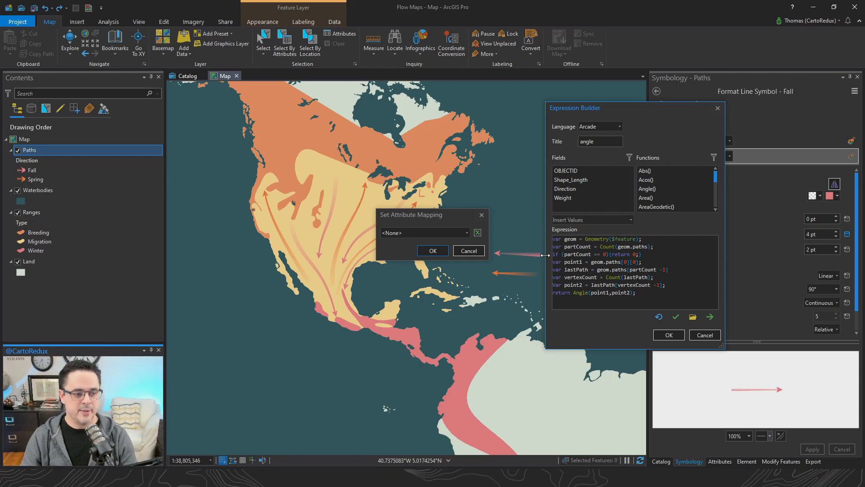
click(659, 336)
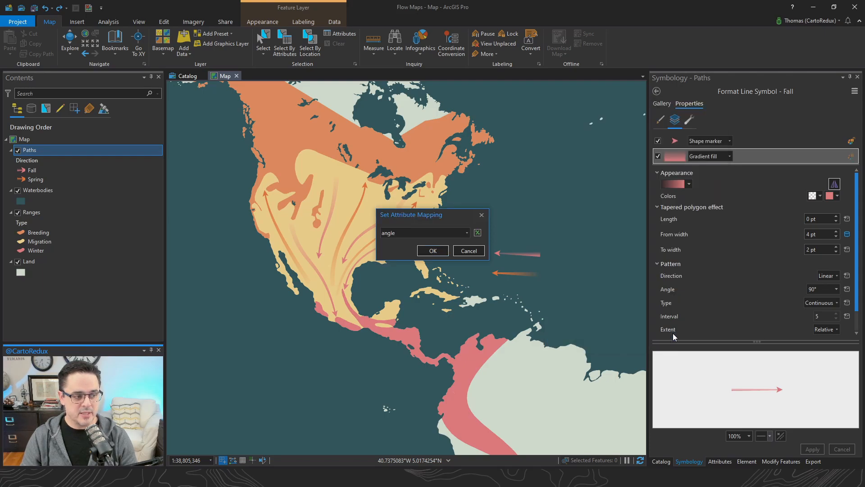
click(433, 251)
click(835, 183)
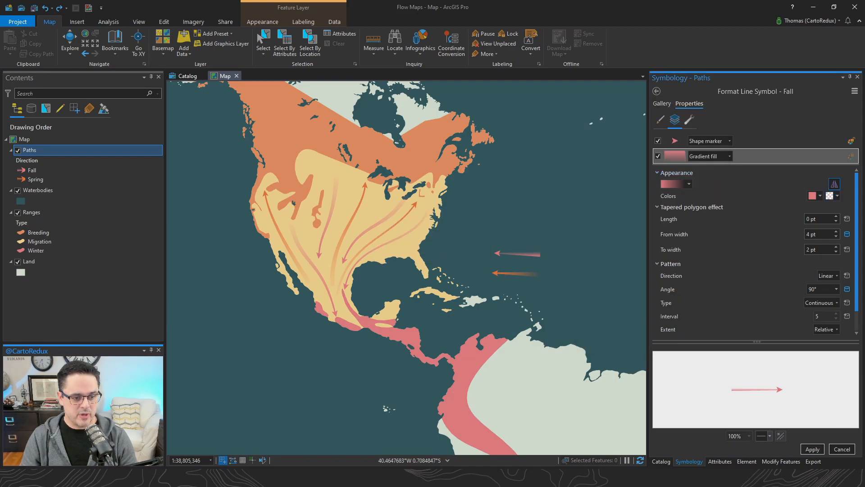
click(812, 449)
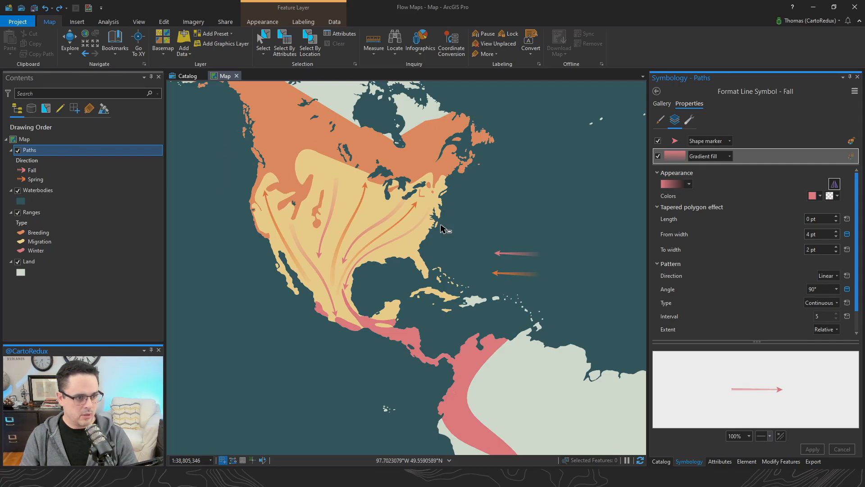
- Open the project's layout from the catalog
click(661, 461)
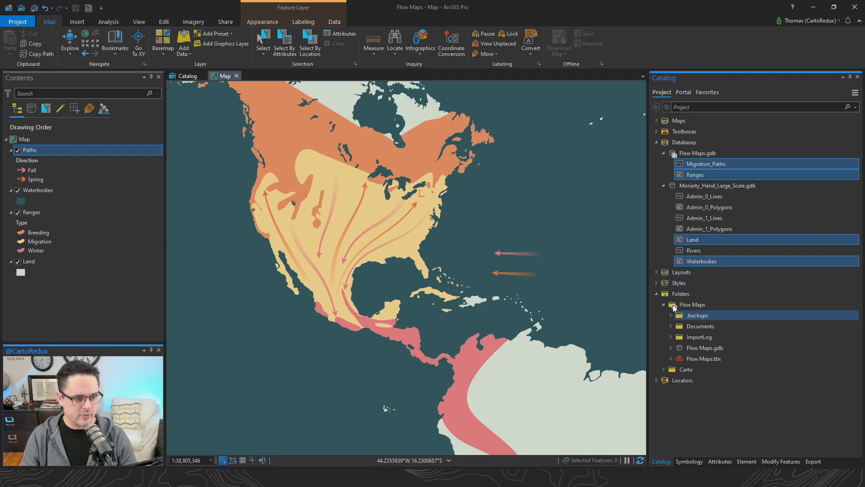
click(656, 272)
double_click(687, 283)
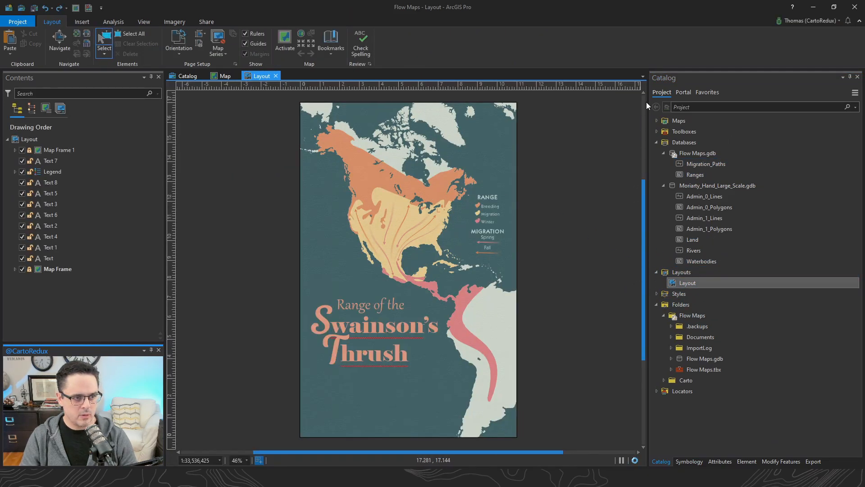
- List the project's maps and look at the map frame choices offered for the layout without inserting one
click(656, 121)
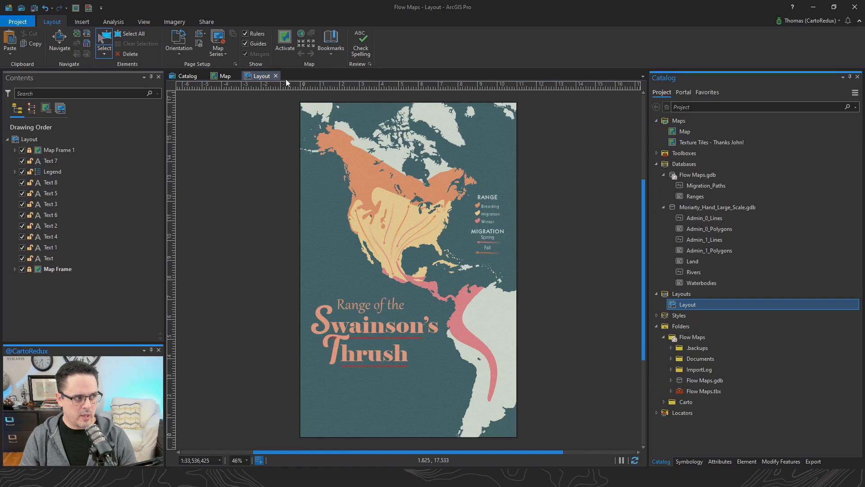
click(90, 19)
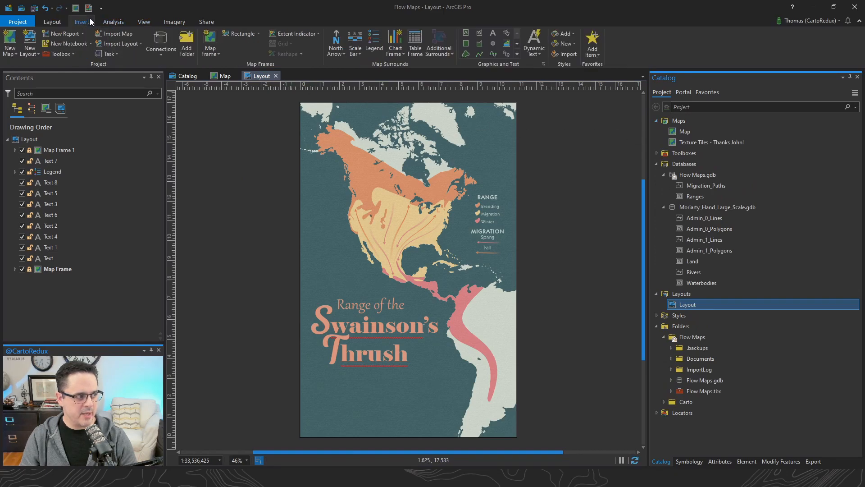
click(220, 52)
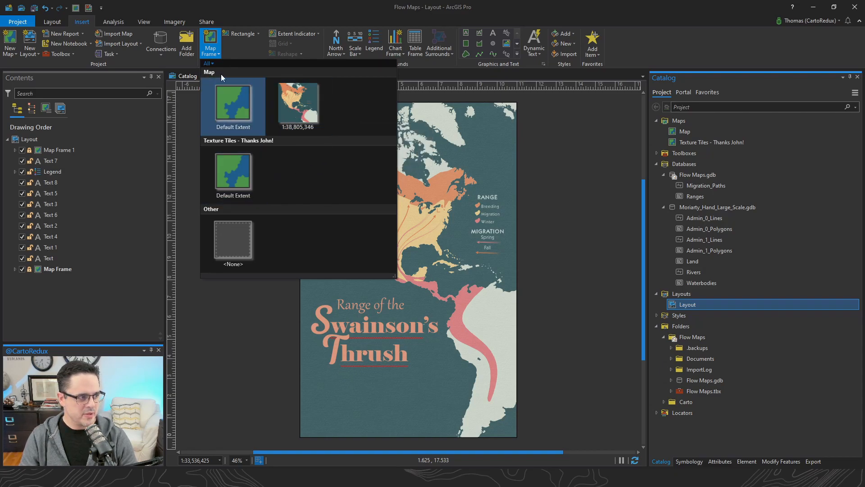
click(272, 10)
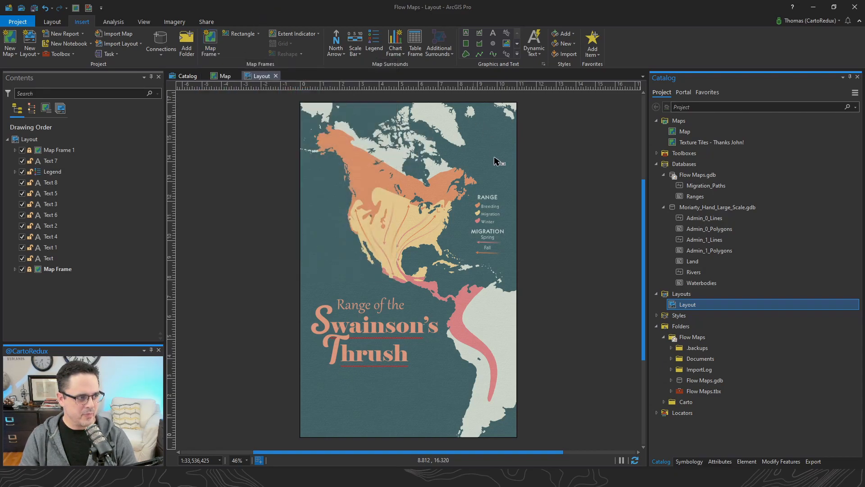
- Try to place the project's maps on the layout as frames straight from the catalog
click(688, 134)
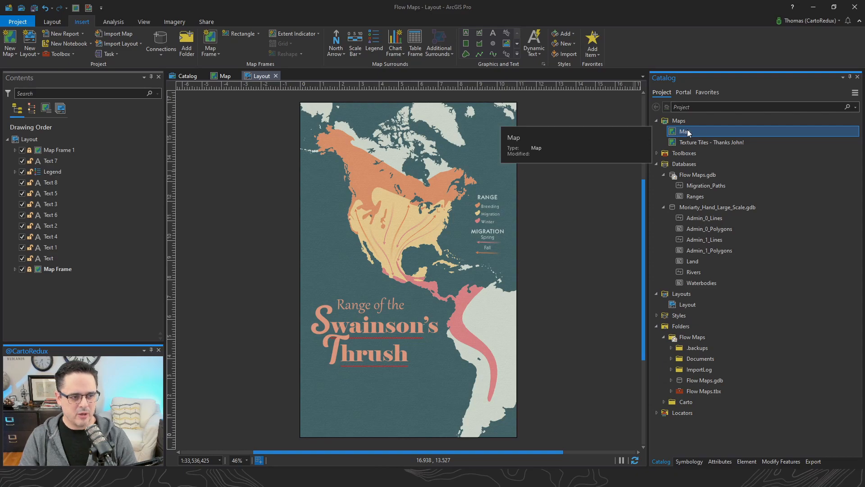
drag(689, 131, 623, 159)
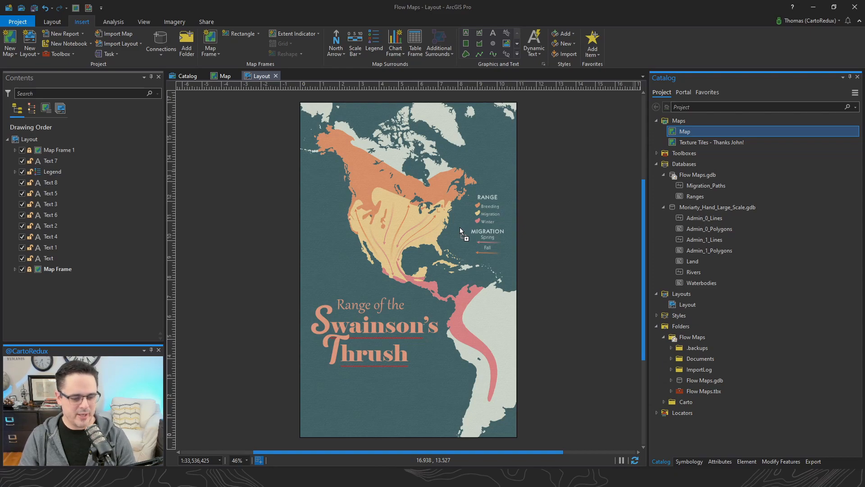
key(Escape)
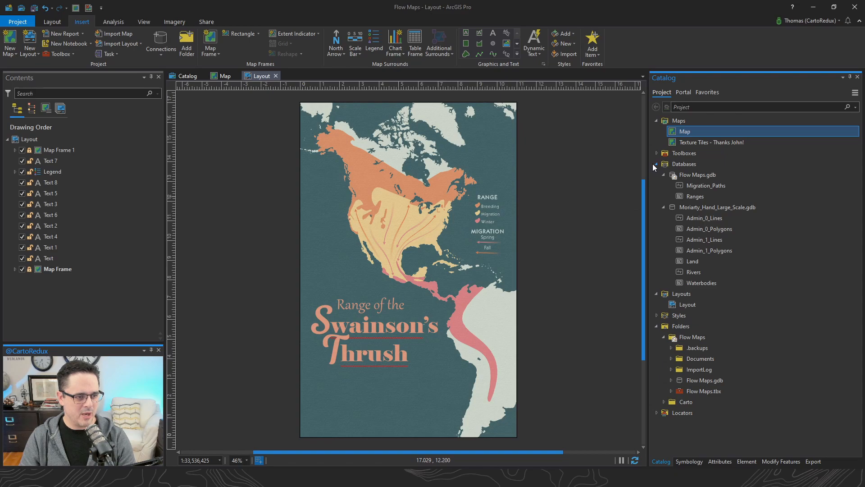
drag(691, 143, 554, 217)
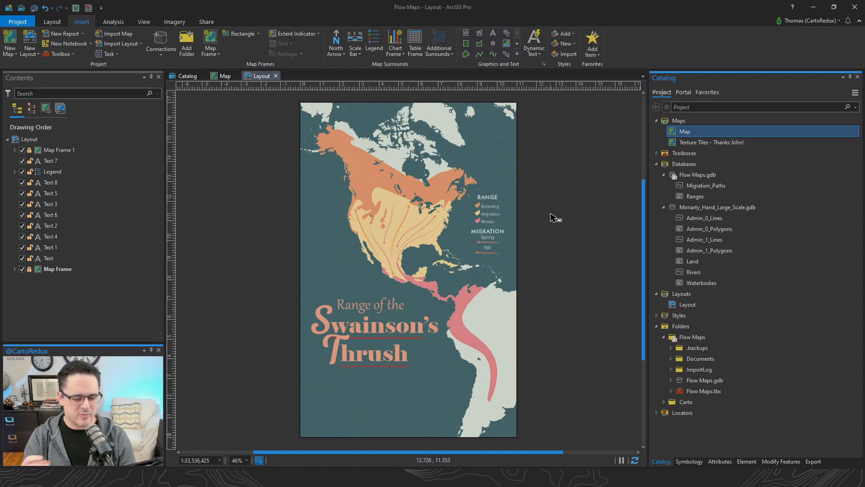
drag(554, 217, 334, 109)
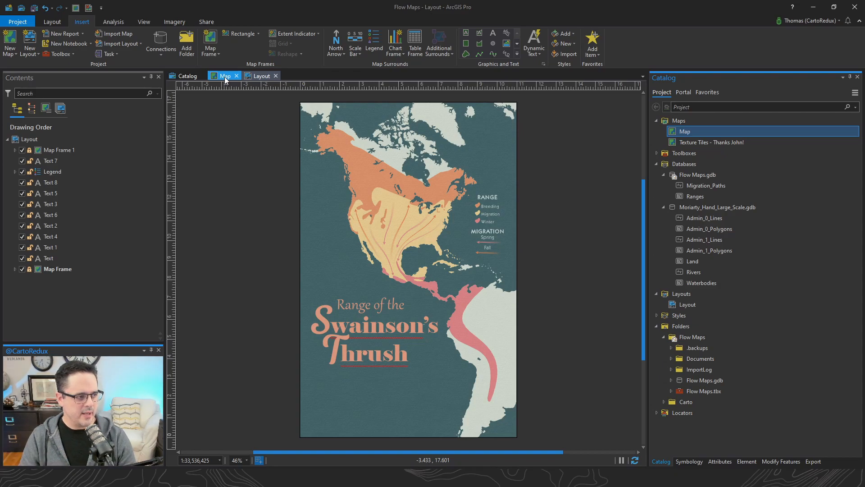
- Open the texture tiles map with the watercolor paper layer, and search ArcGIS Online for "Texture Tiles"
double_click(730, 141)
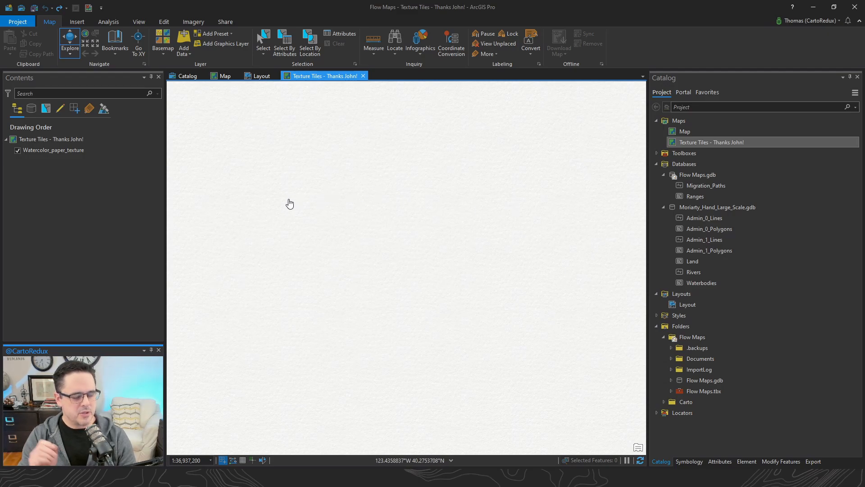
click(682, 96)
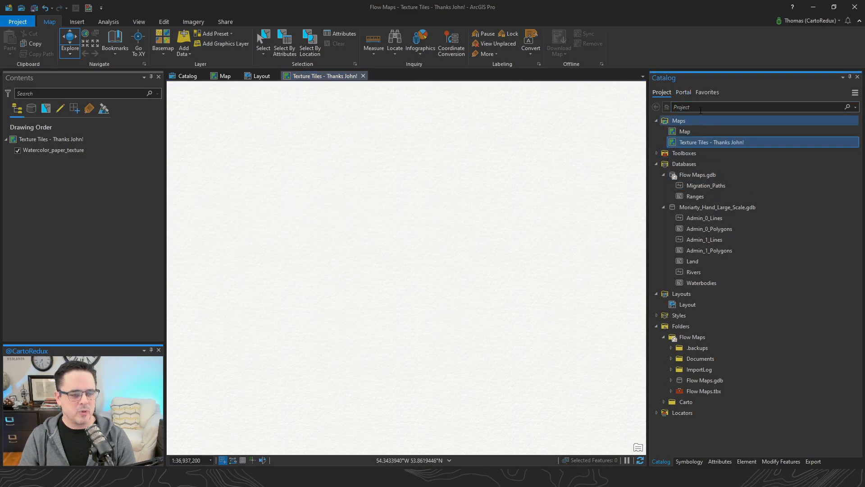
click(685, 92)
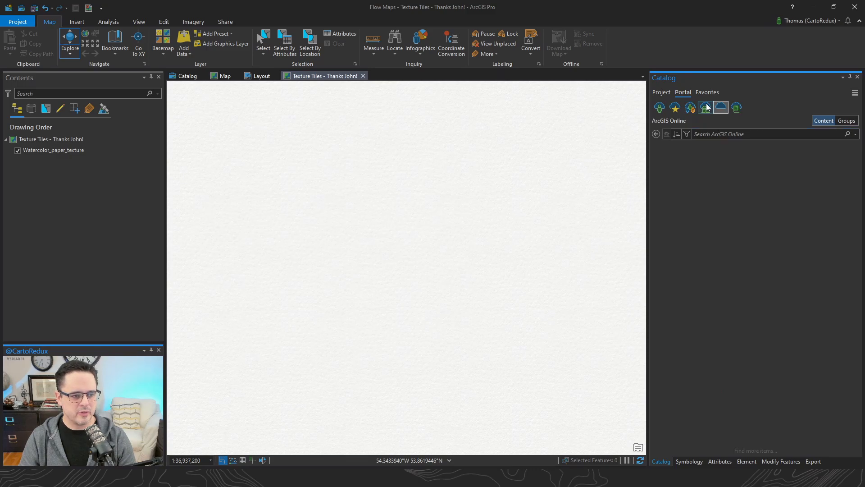
click(730, 134)
text(Te)
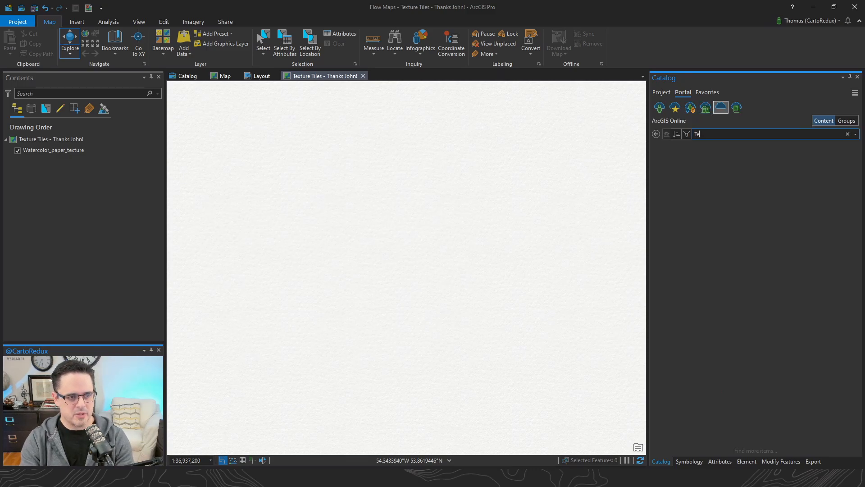
text(xture Tiles)
key(Return)
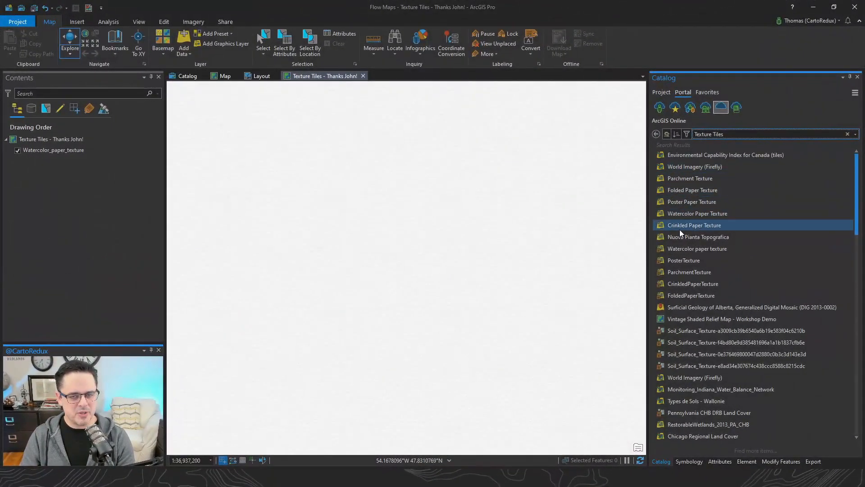
- Check the item details of the Crinkled Paper Texture result, and bring up the migration map with the catalog beside it
mouse_move(680, 229)
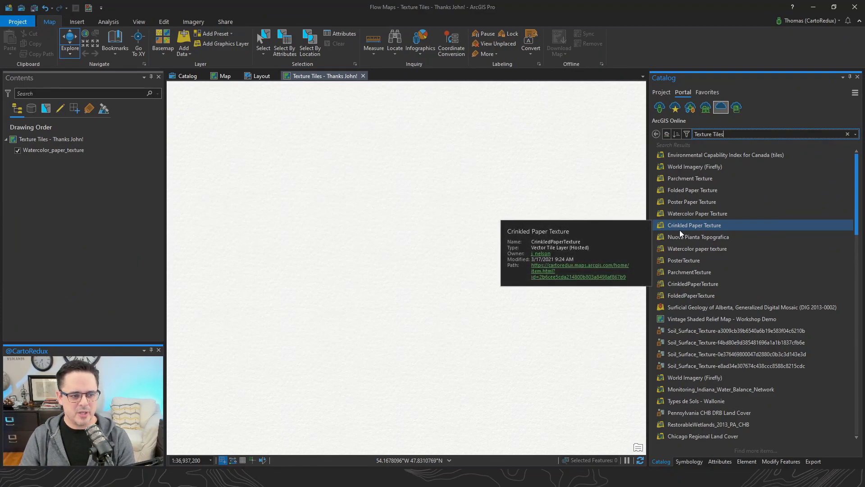
mouse_move(684, 173)
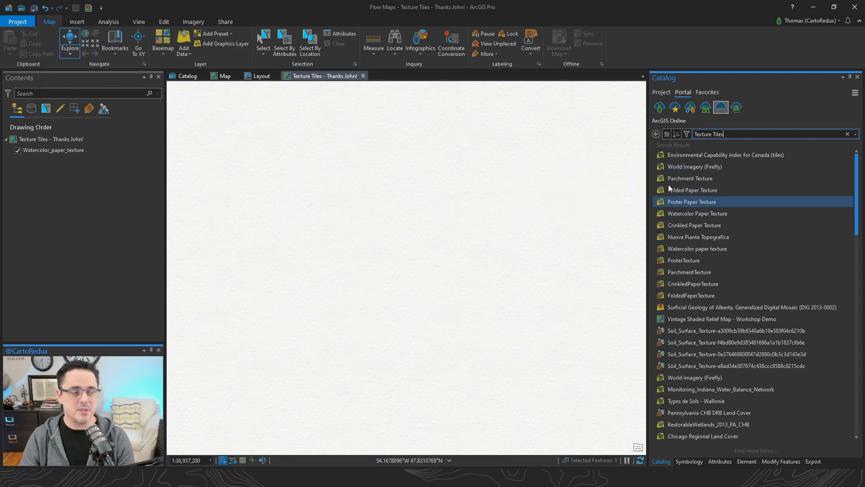
click(225, 75)
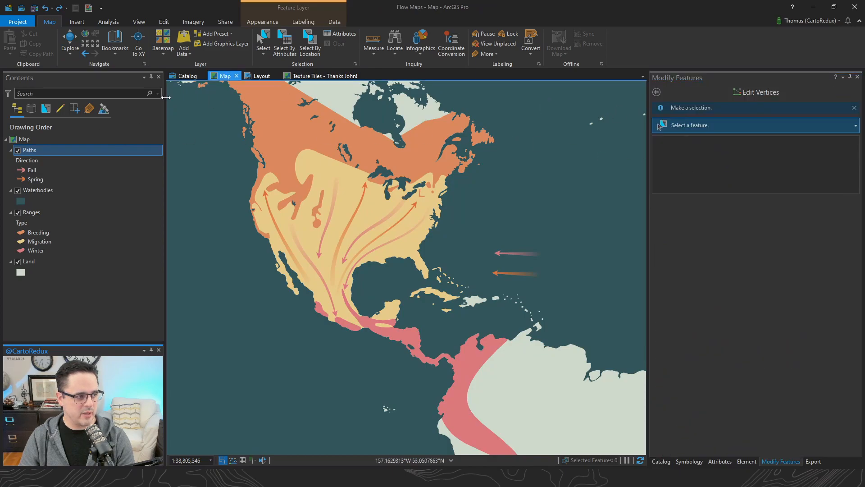
click(659, 461)
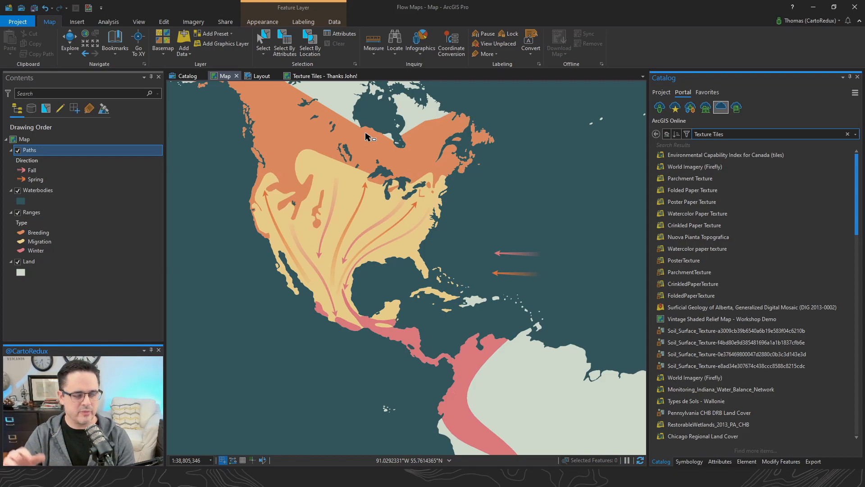
- Return to the layout, list the project's items in the catalog, and expand the main map frame's contents to the Ranges layer
click(258, 76)
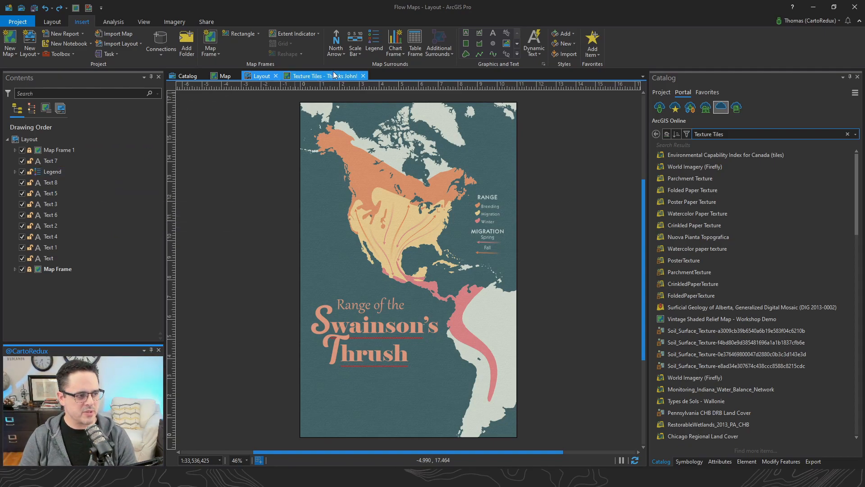
click(661, 92)
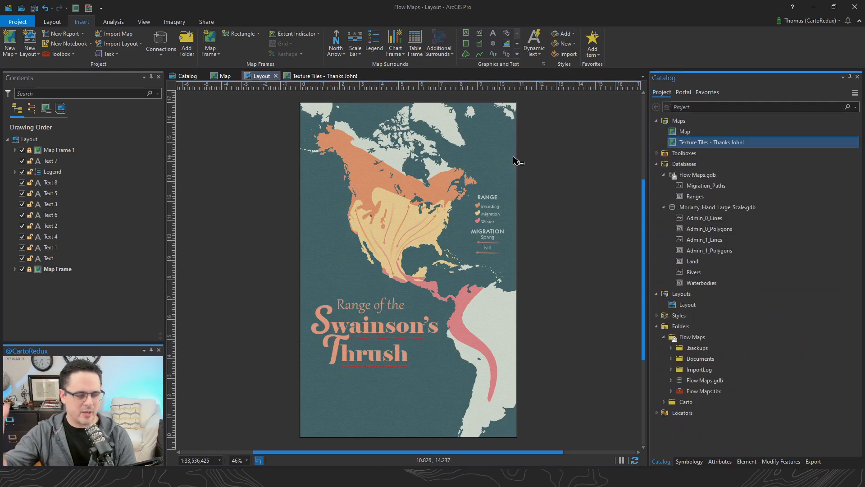
click(15, 150)
click(14, 150)
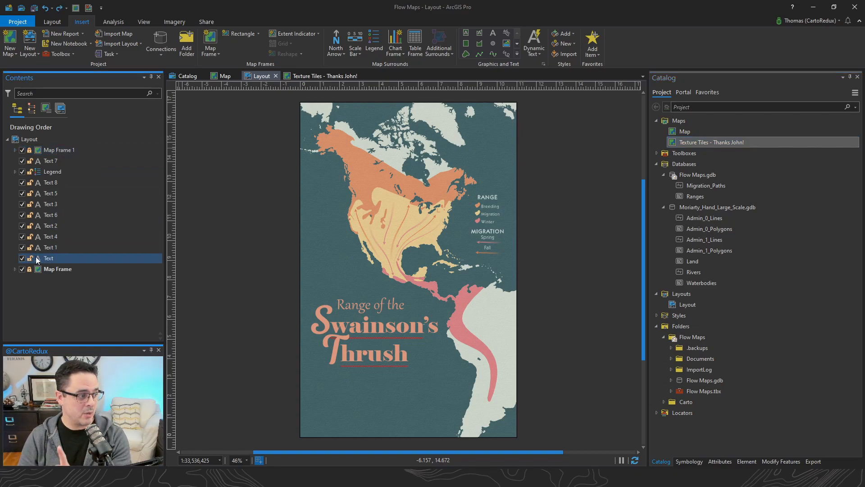
click(14, 269)
scroll(48, 296, down, 4)
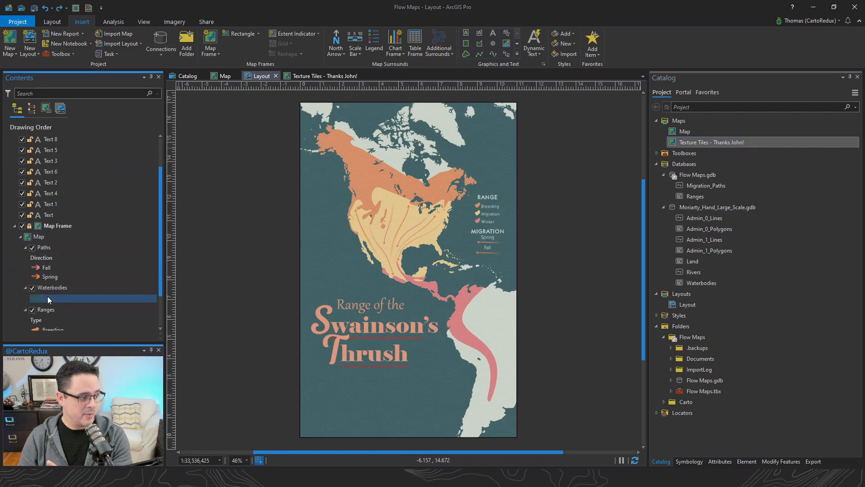
click(45, 265)
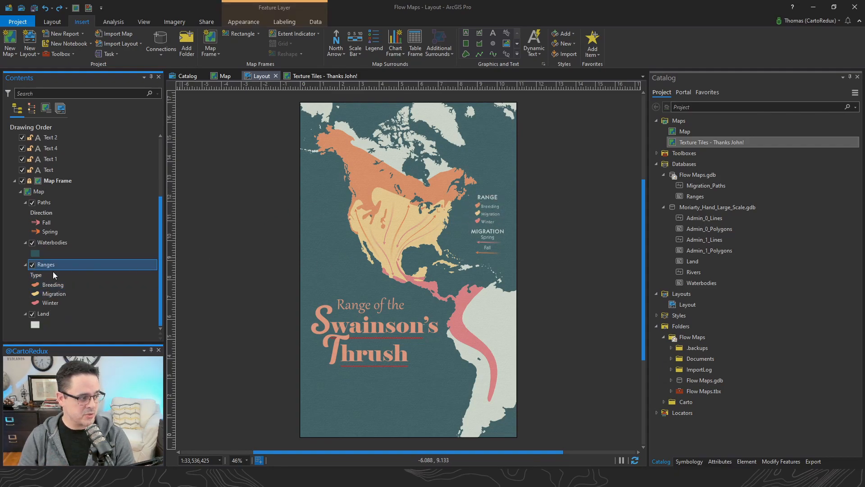
- In the migration map, open the Ranges layer's primary symbology and view the patch shape choices for the Breeding class
click(225, 75)
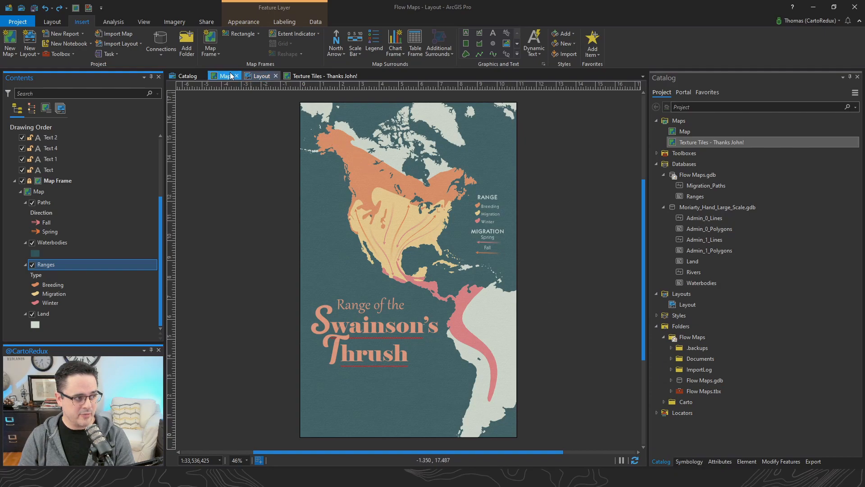
click(90, 212)
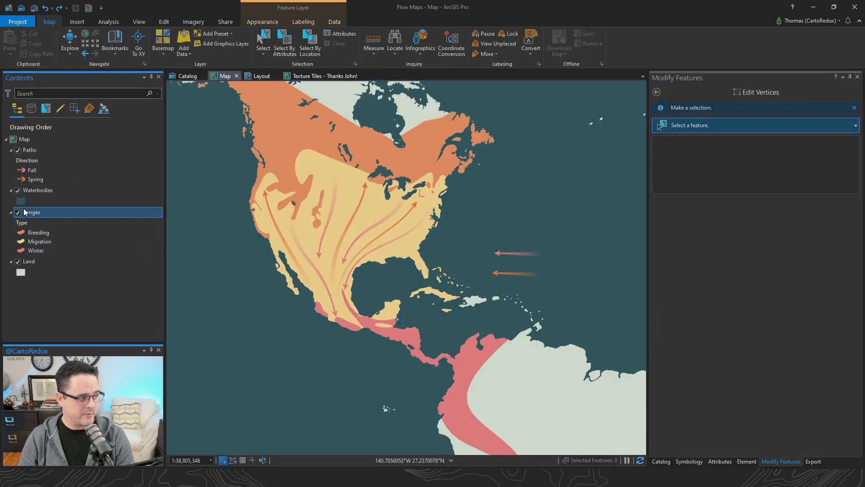
click(696, 461)
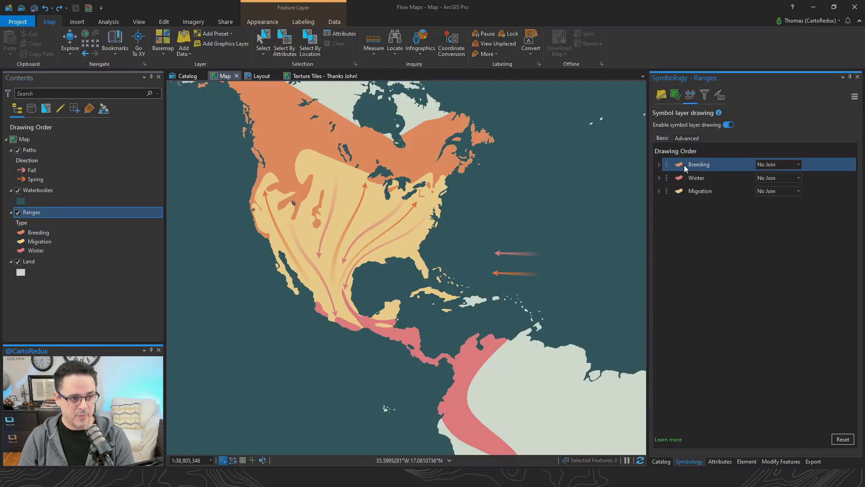
click(662, 96)
click(691, 248)
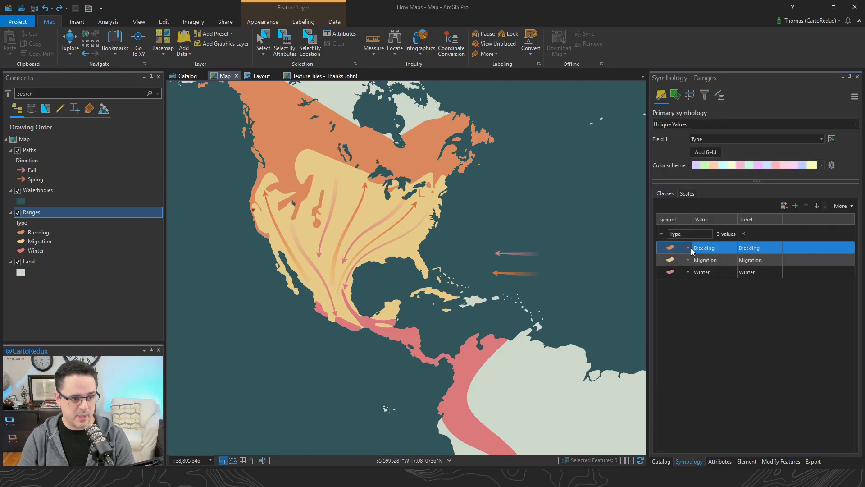
click(688, 248)
click(669, 331)
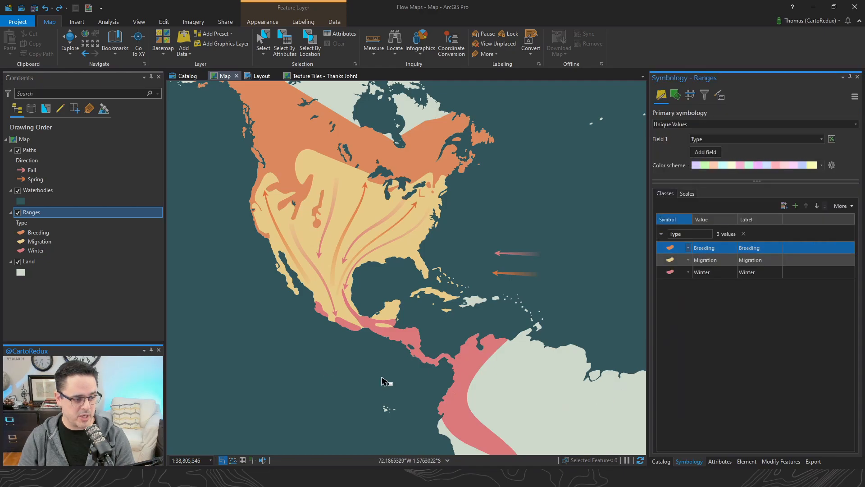
- From the layout, try a hexagon patch shape for the Ranges layer's Breeding class, and restore its irregular natural-area patch
click(261, 76)
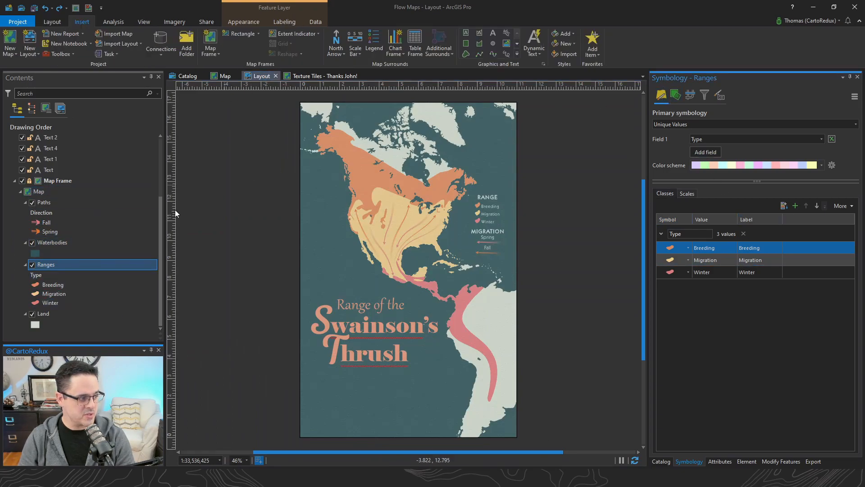
click(37, 265)
click(688, 247)
click(694, 389)
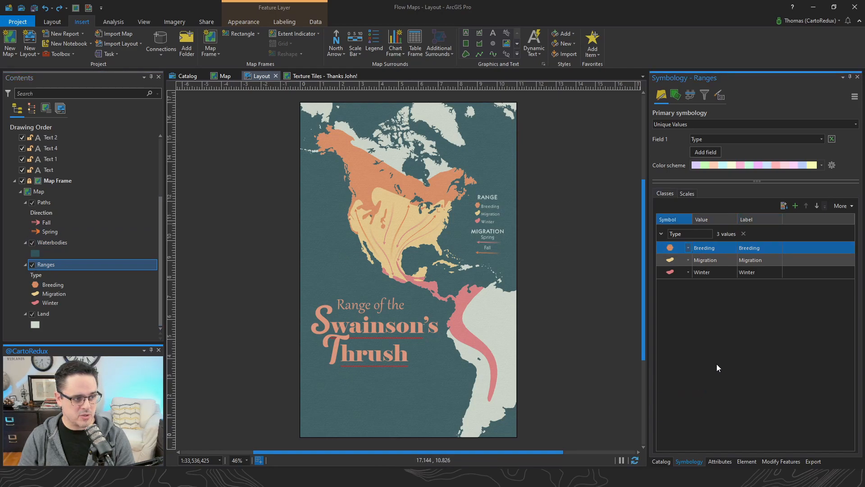
click(688, 247)
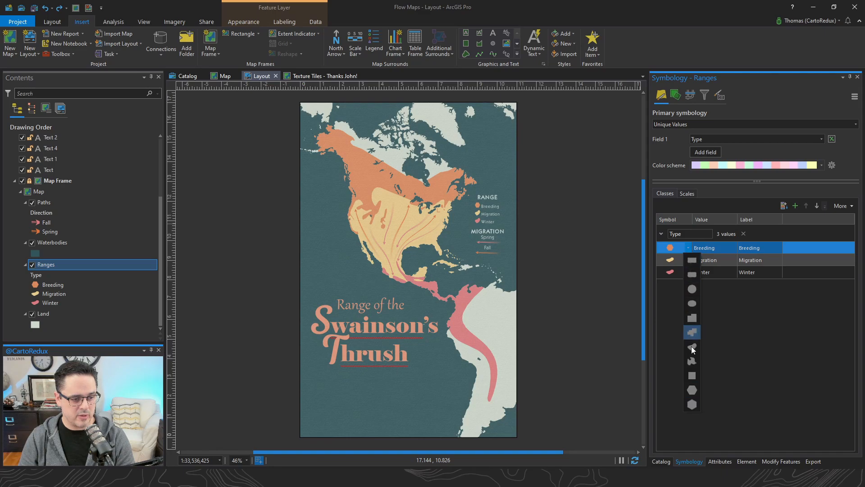
click(692, 353)
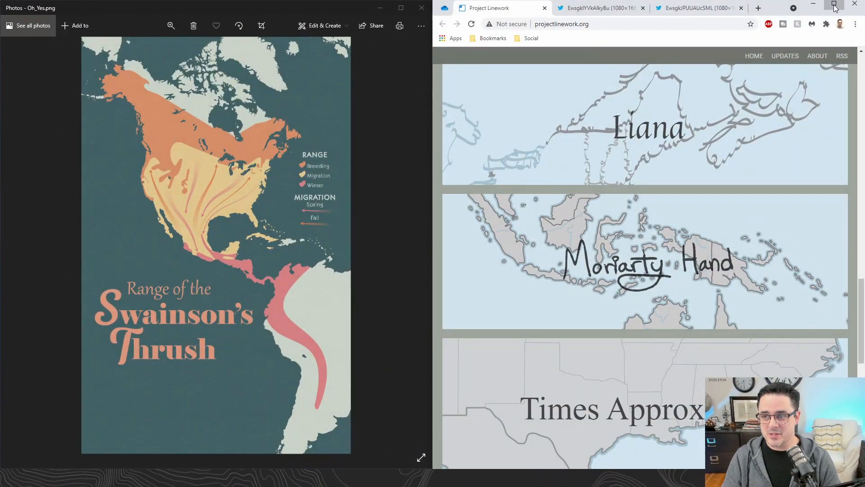
- Switch to the browser at full window size and look over the opening of the Texture Tiles article on the ArcGIS Blog
click(834, 4)
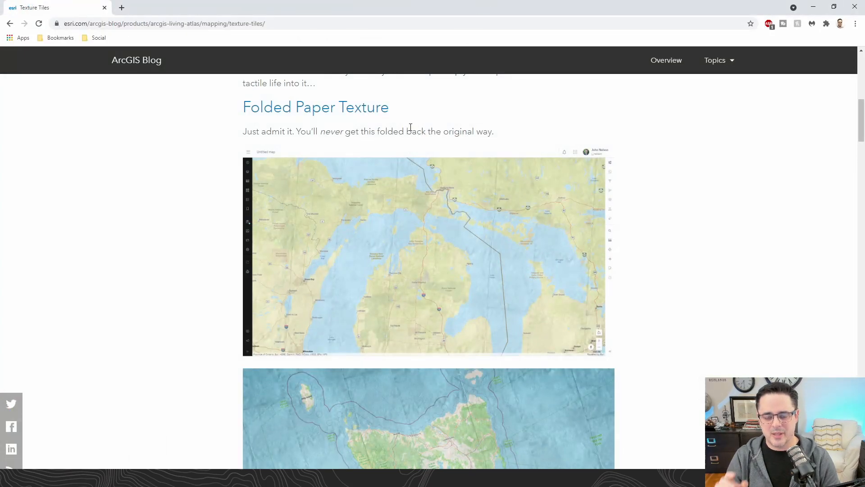
scroll(432, 97, up, 10)
scroll(432, 163, down, 1)
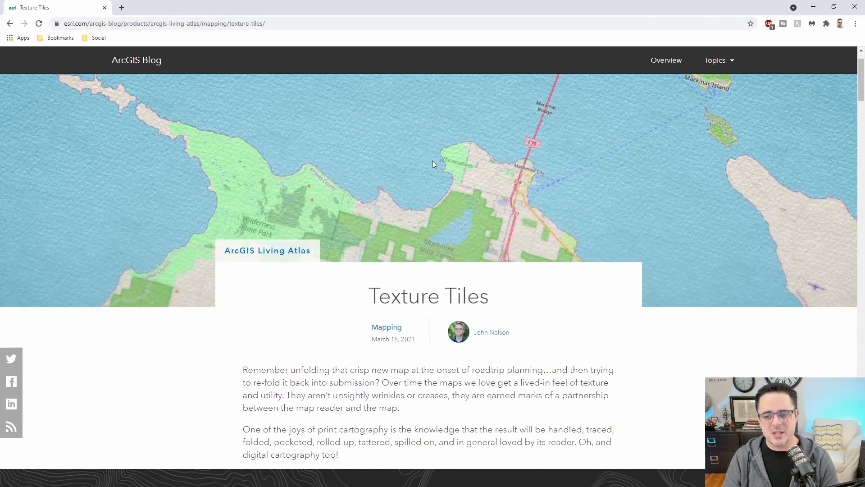